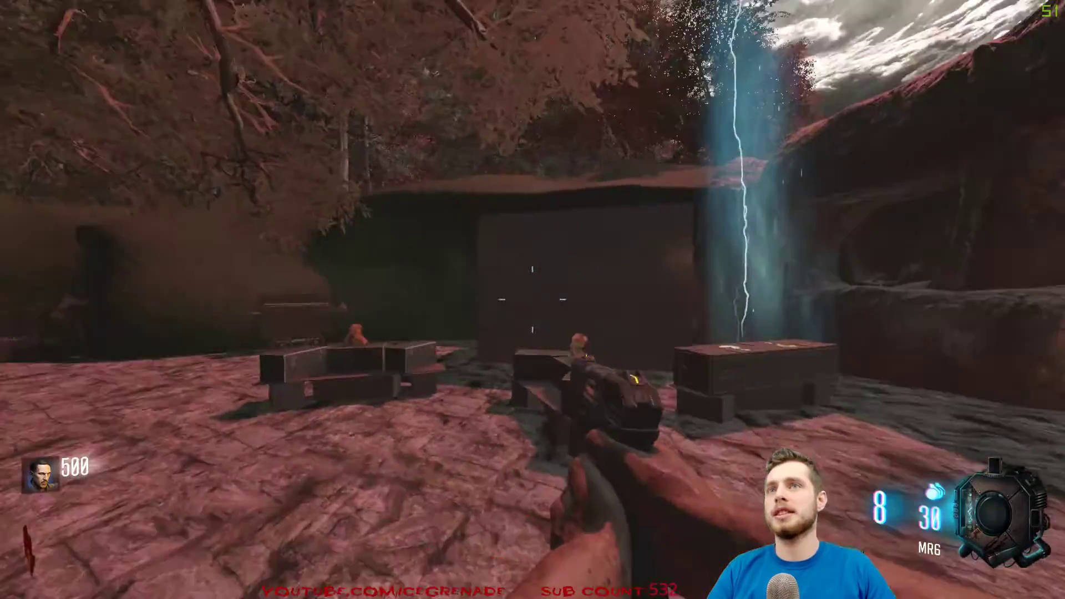
{"action": "left_click", "coordinate": [532, 300]}
{"action": "left_click", "coordinate": [533, 299]}
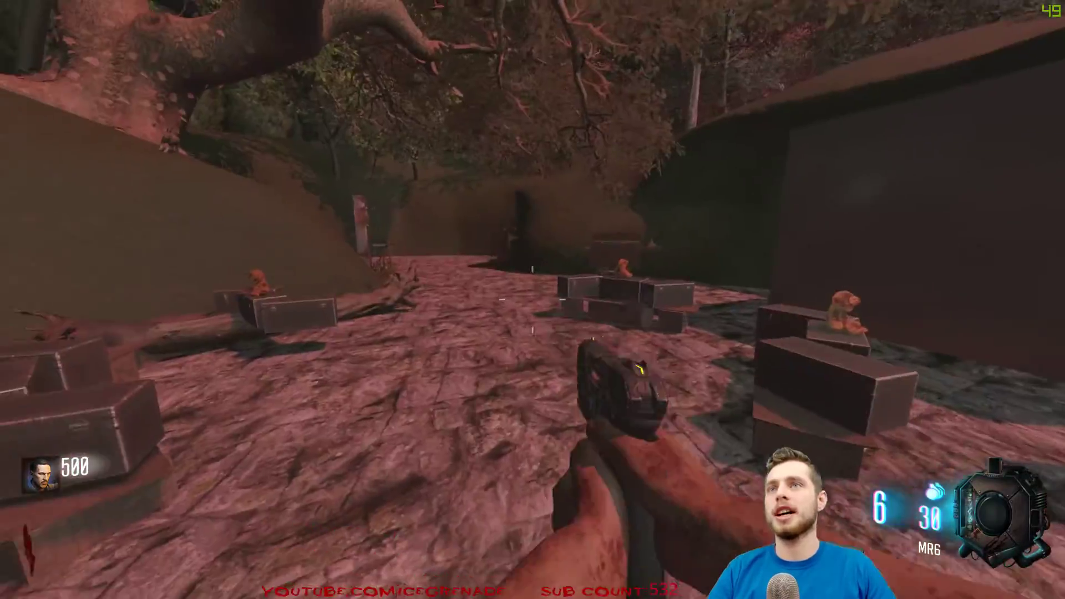
{"action": "left_click", "coordinate": [532, 300]}
{"action": "left_click", "coordinate": [532, 300]}
{"action": "key", "text": "r"}
{"action": "key", "text": "w"}
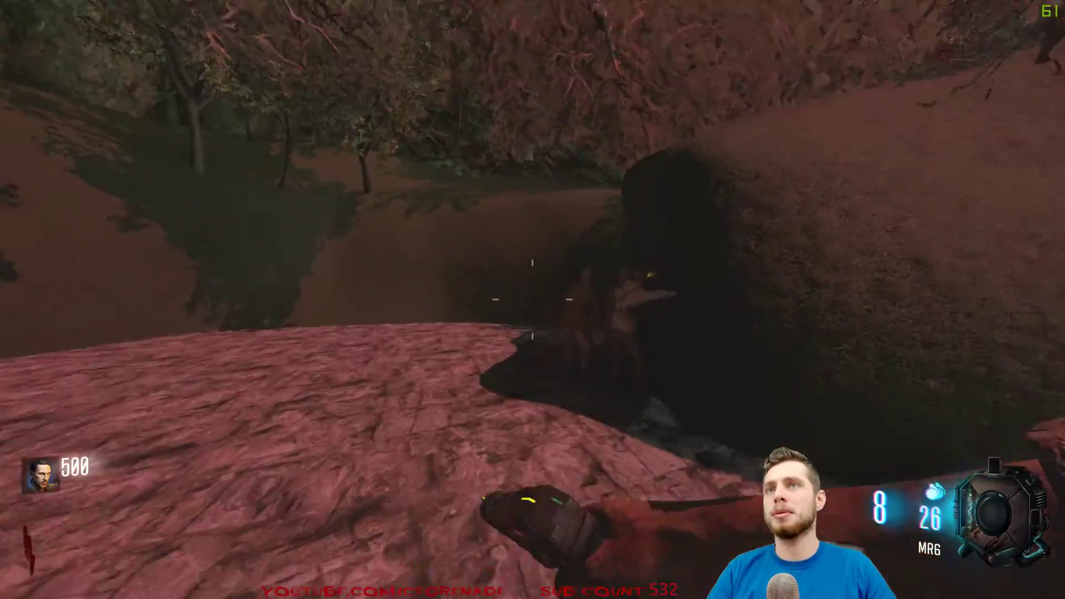
{"action": "key", "text": "s"}
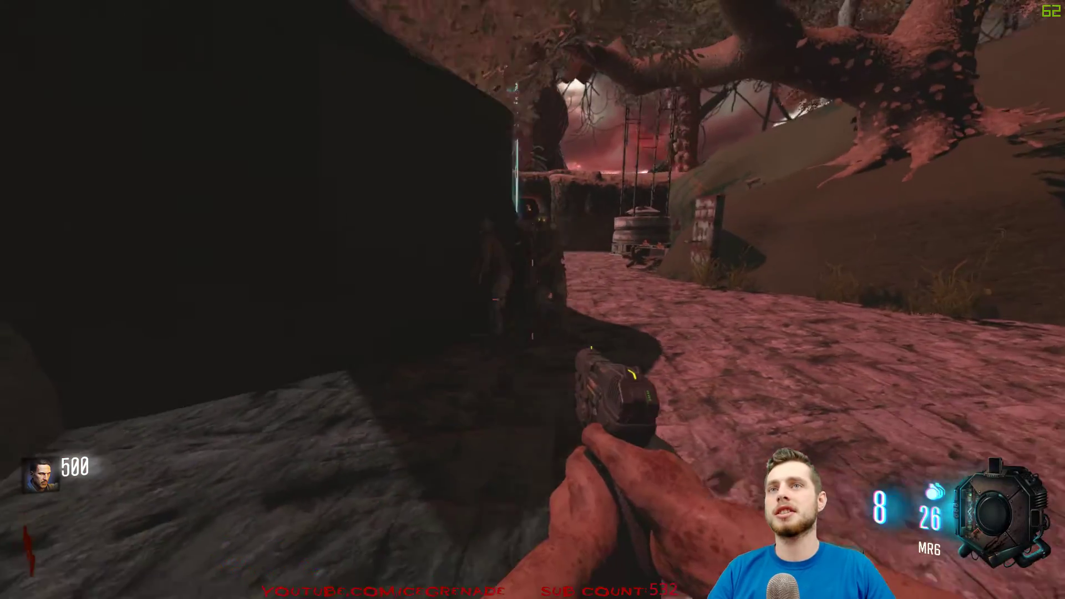
{"action": "key", "text": "d"}
{"action": "left_click", "coordinate": [532, 299]}
{"action": "key", "text": "r"}
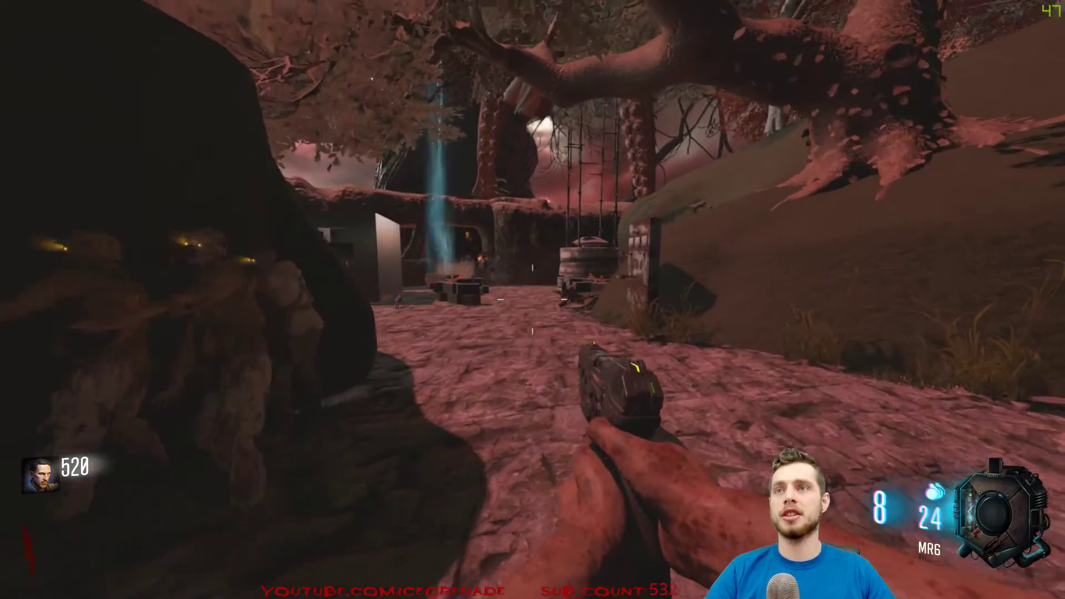
{"action": "key", "text": "w"}
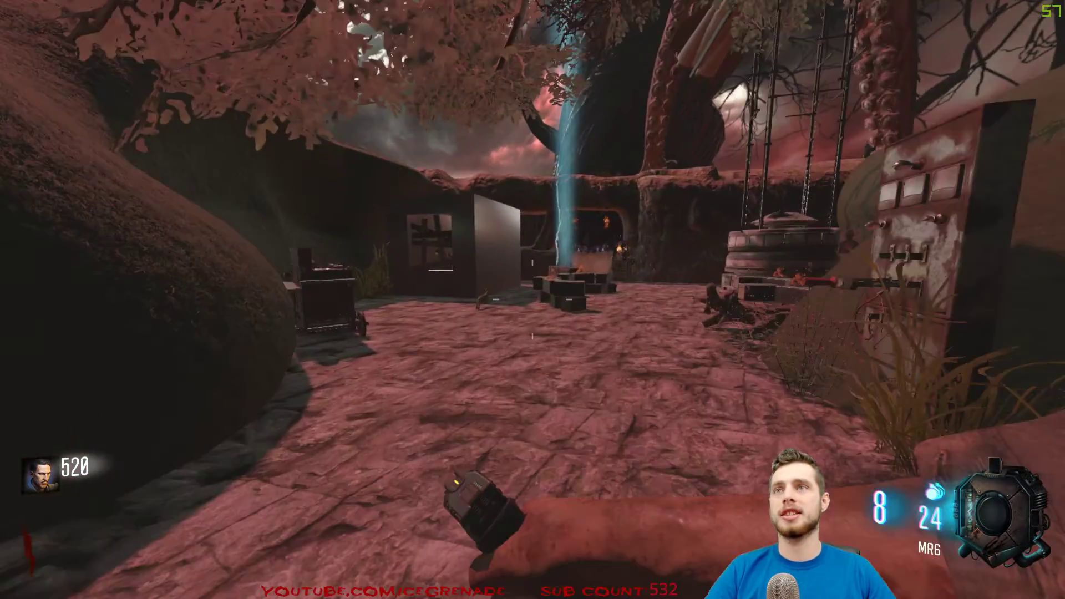
{"action": "key", "text": "w"}
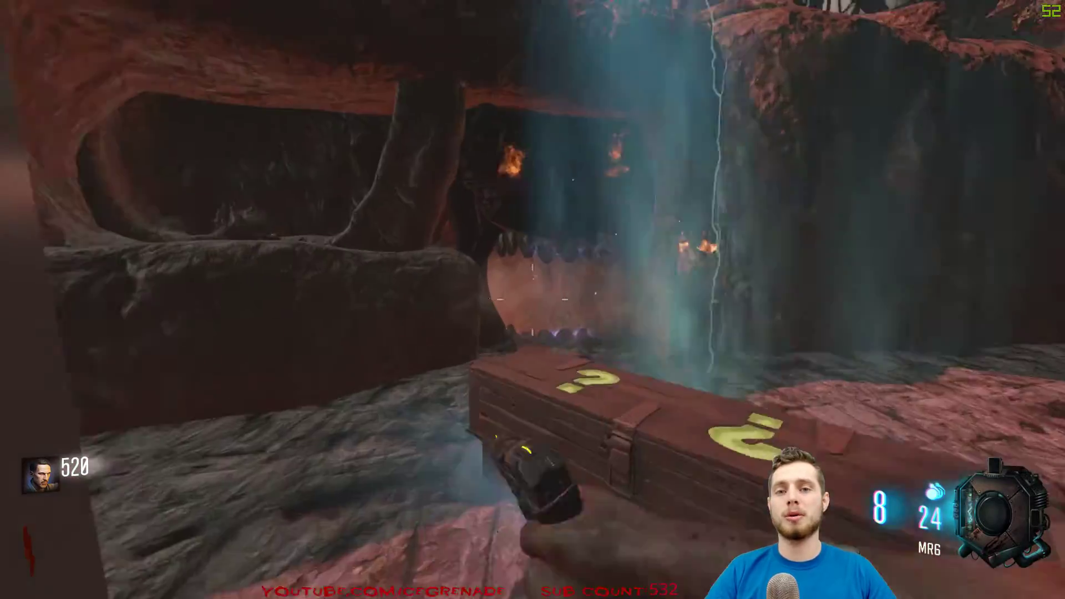
{"action": "key", "text": "w"}
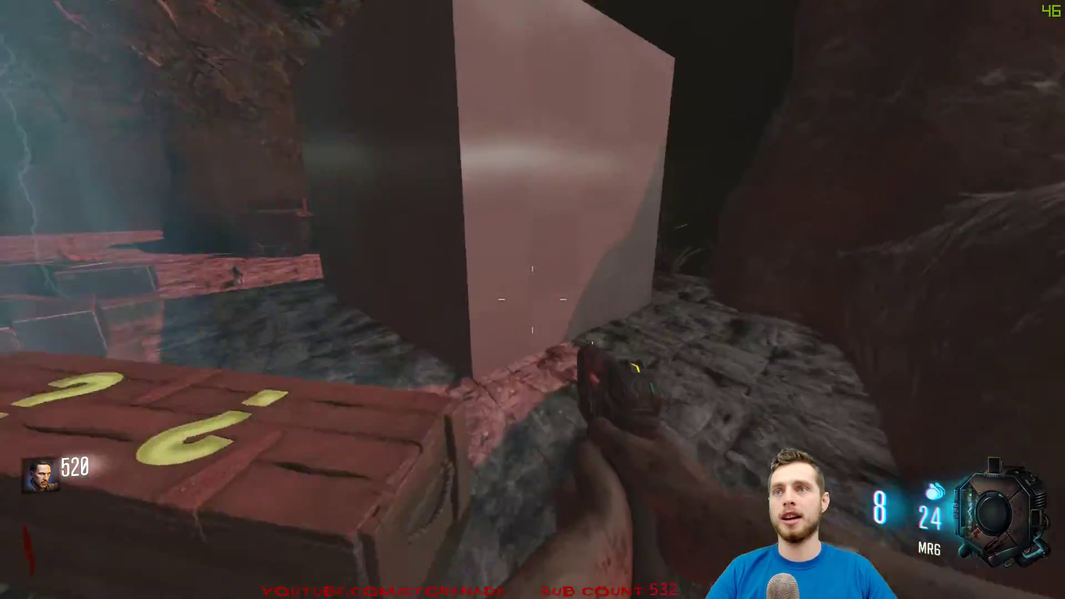
{"action": "key", "text": "w"}
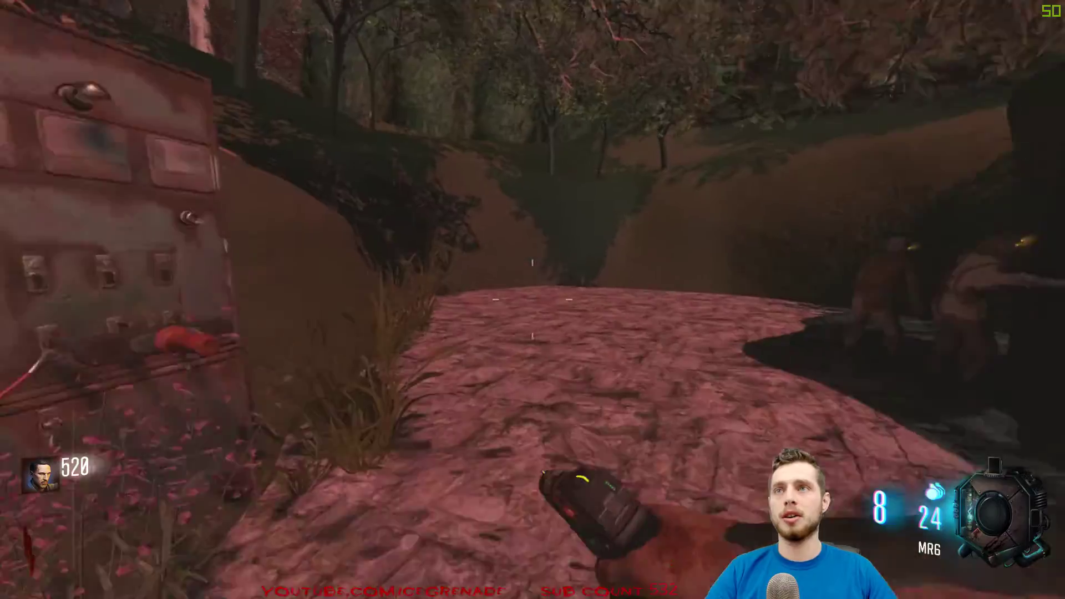
{"action": "key", "text": "w"}
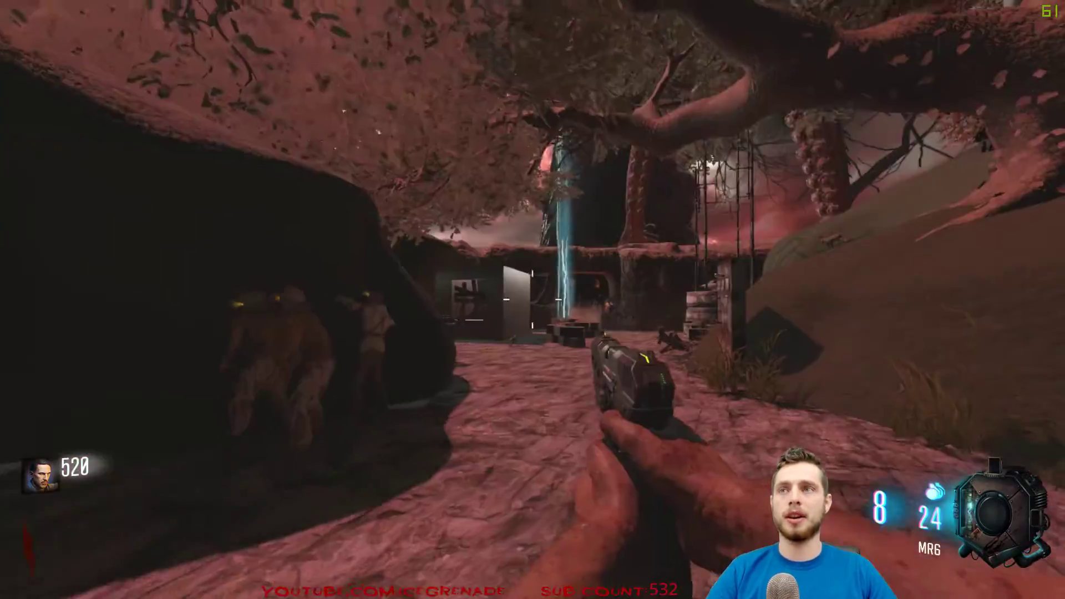
{"action": "key", "text": "w"}
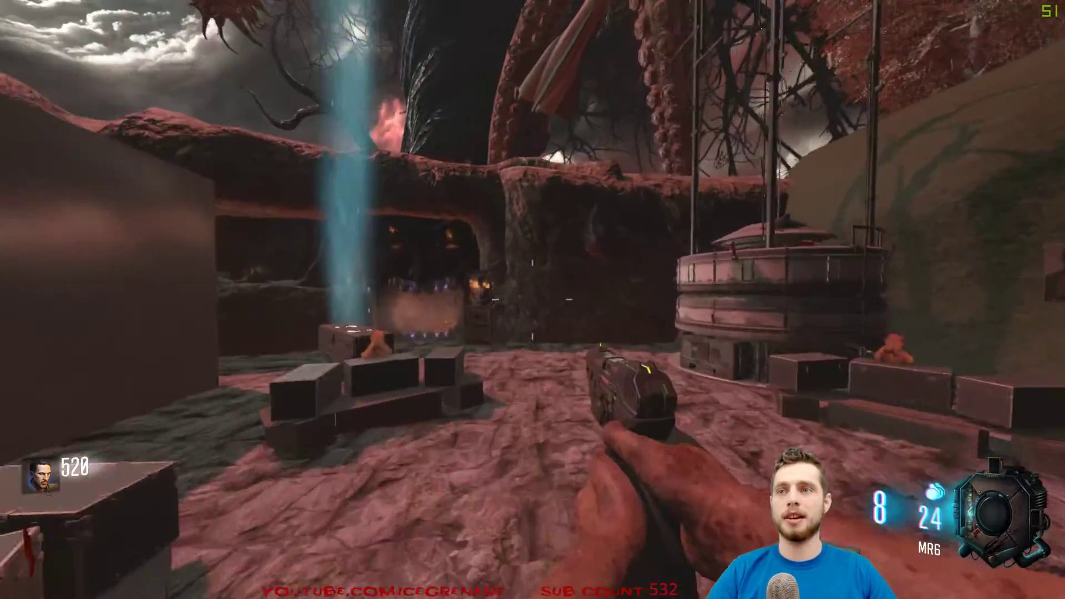
{"action": "key", "text": "w"}
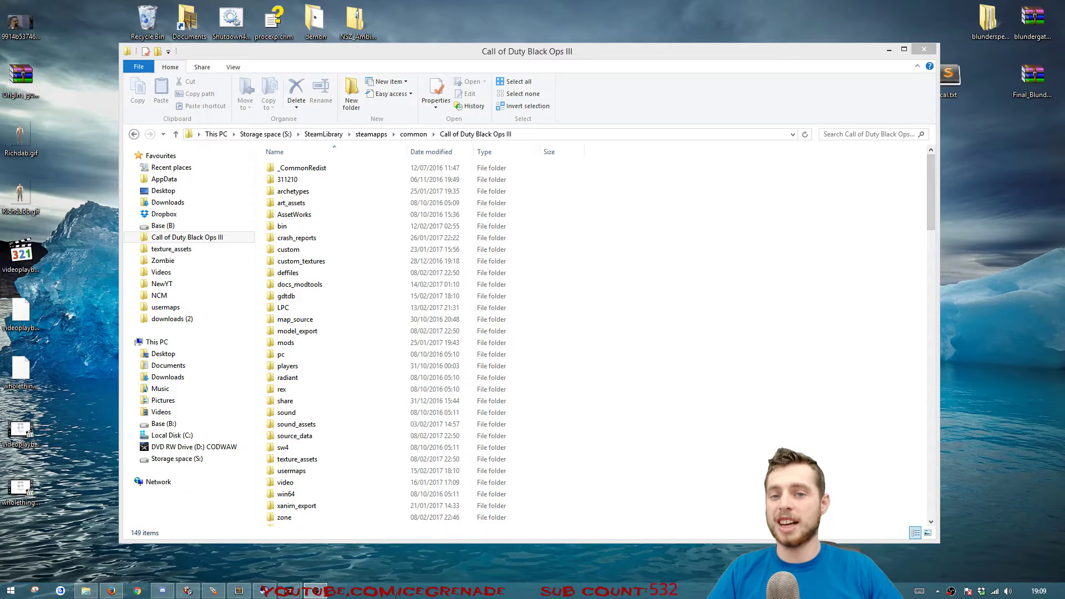
Back up zm_caverns.map from the game's map_source\zm folder into Backups\Bo3Bks on the Base (B:) drive.
{"action": "left_click", "coordinate": [636, 290]}
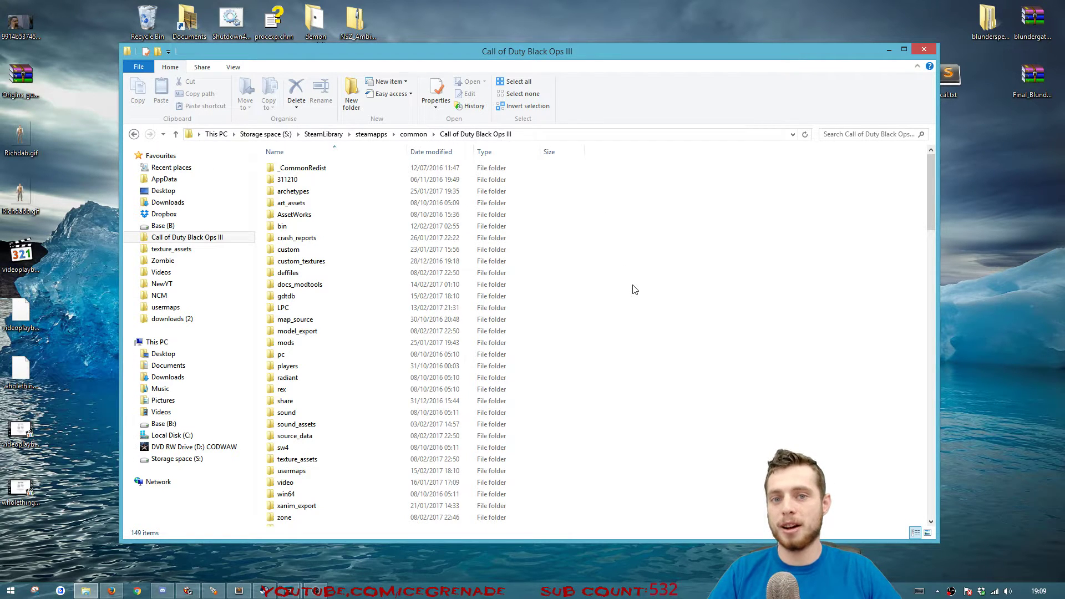
{"action": "left_click", "coordinate": [346, 320]}
{"action": "double_click", "coordinate": [335, 319]}
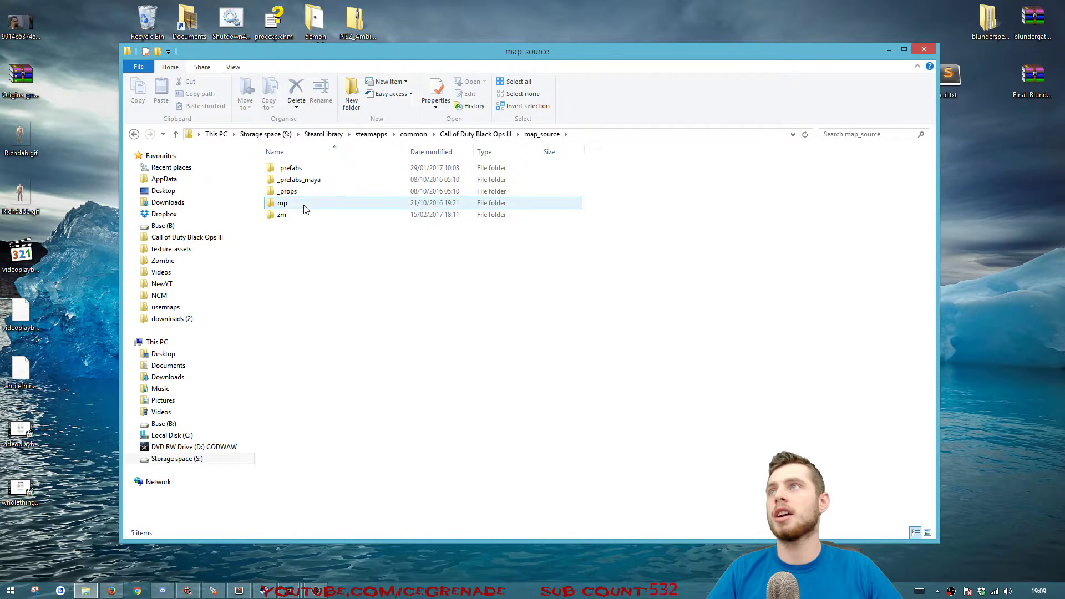
{"action": "double_click", "coordinate": [300, 216]}
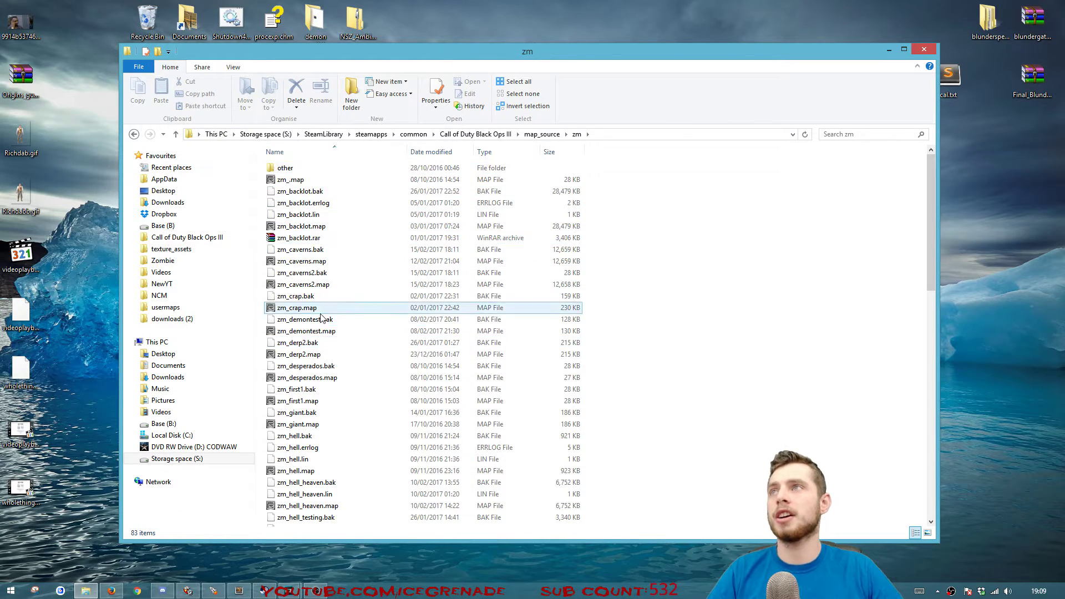
{"action": "left_click", "coordinate": [328, 261]}
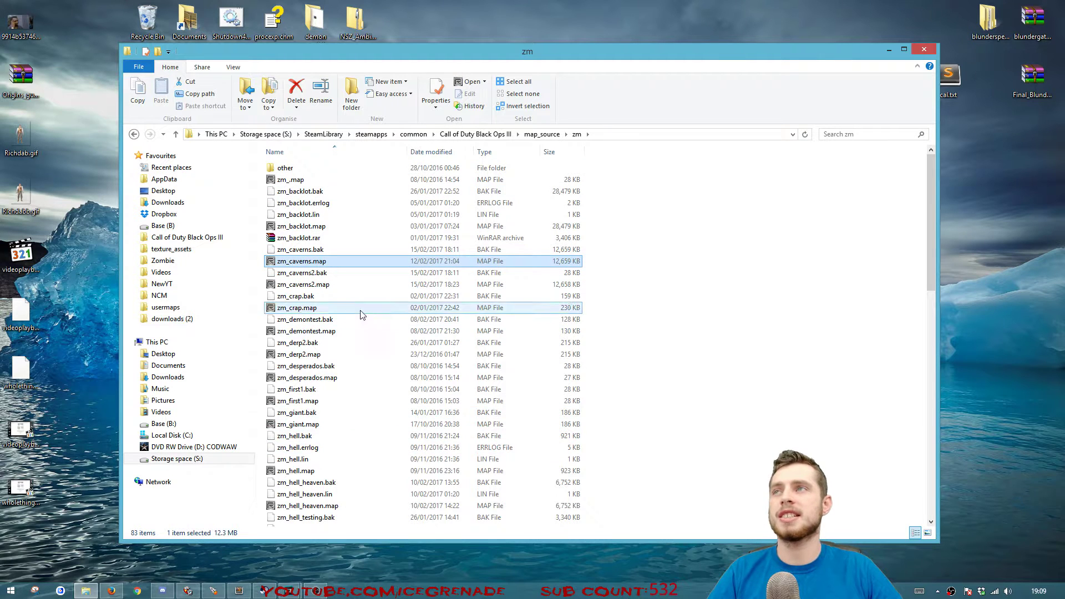
{"action": "key", "text": "ctrl+c"}
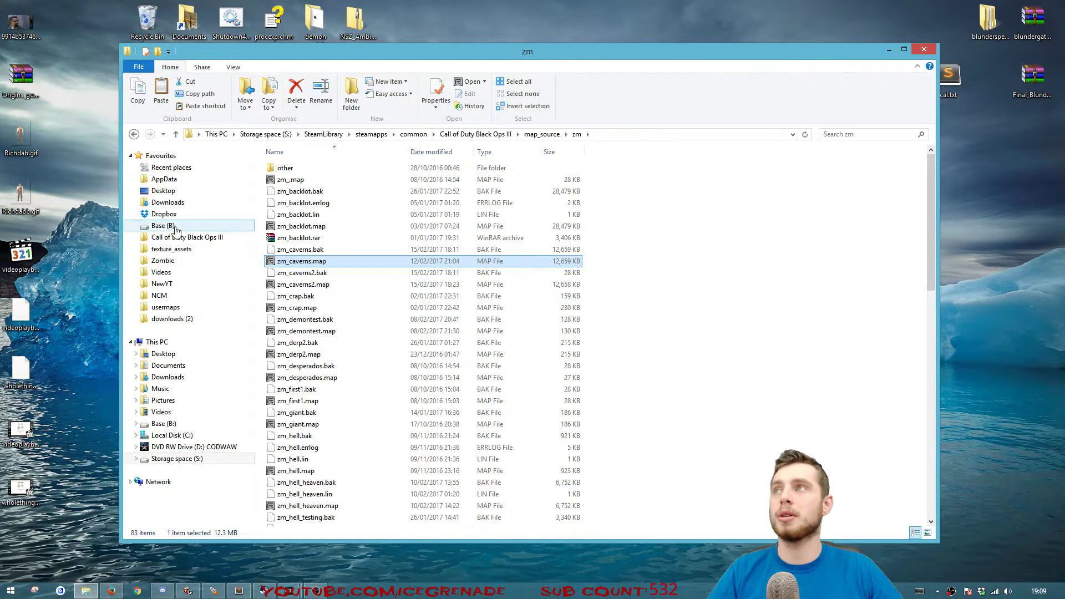
{"action": "left_click", "coordinate": [161, 226]}
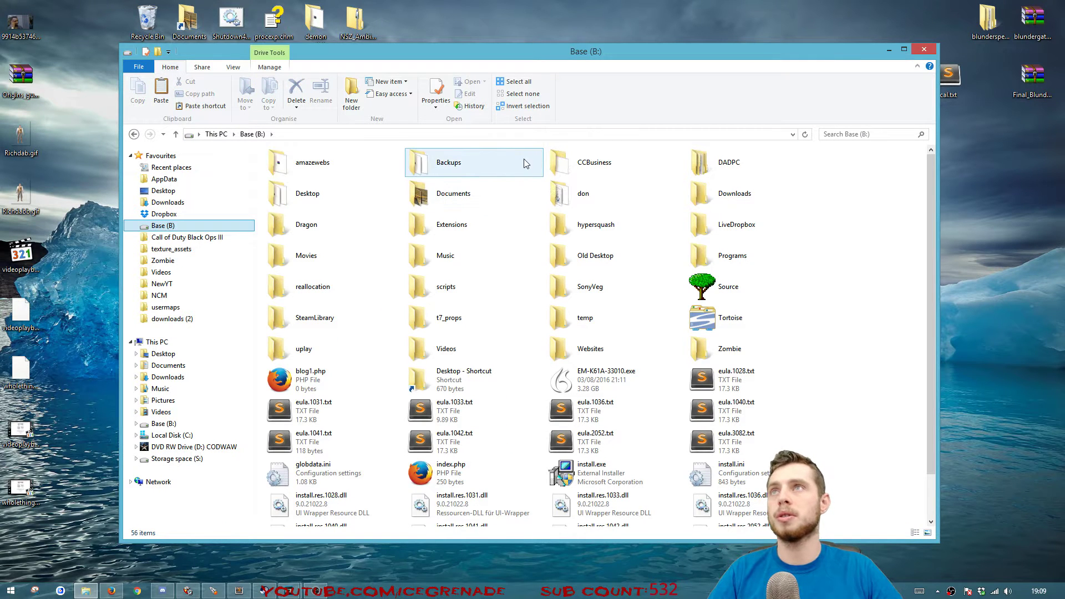
{"action": "double_click", "coordinate": [438, 167]}
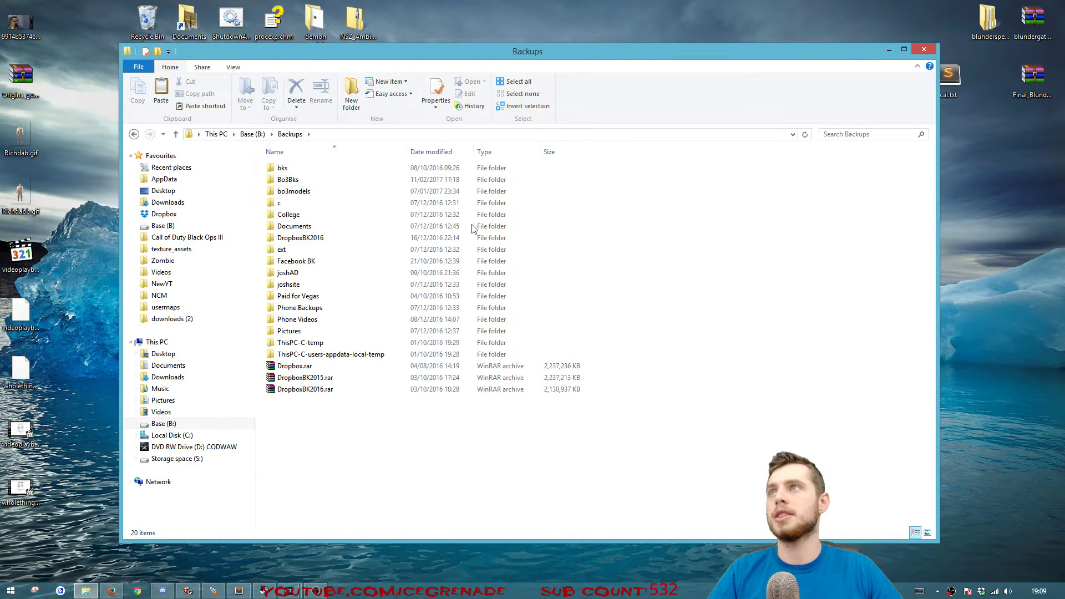
{"action": "double_click", "coordinate": [326, 179]}
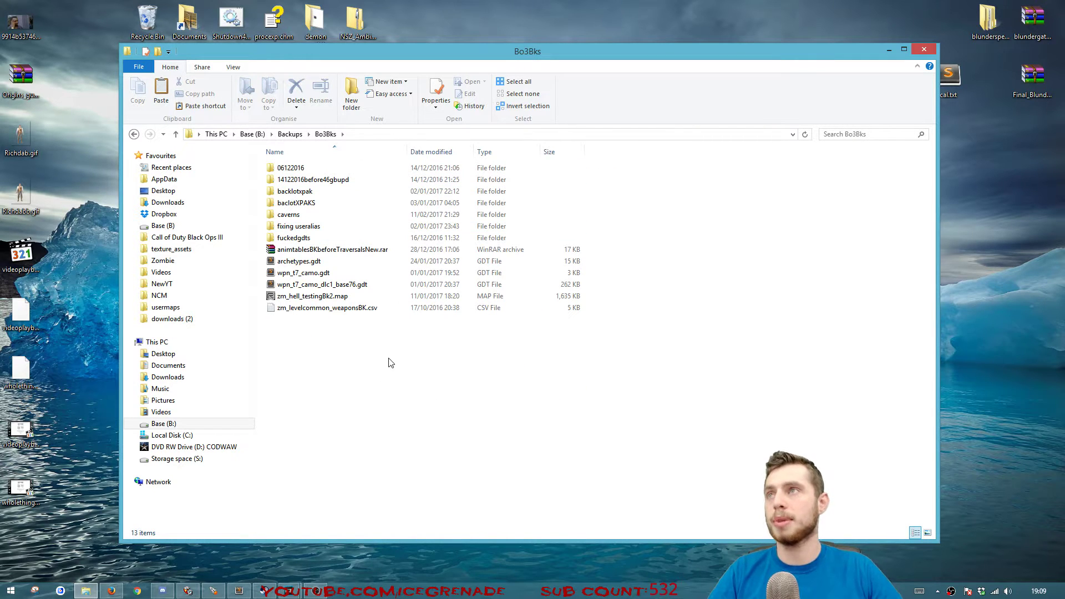
{"action": "key", "text": "ctrl+v"}
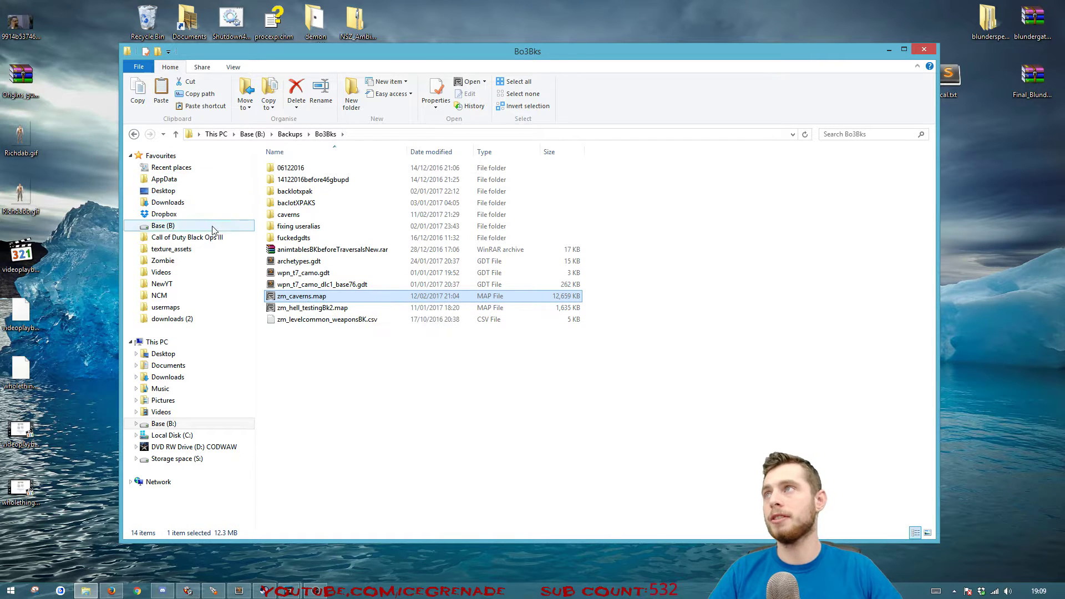
Copy the zm_caverns folder from the game's usermaps folder into Backups\Bo3Bks on the Base (B:) drive.
{"action": "left_click", "coordinate": [188, 237]}
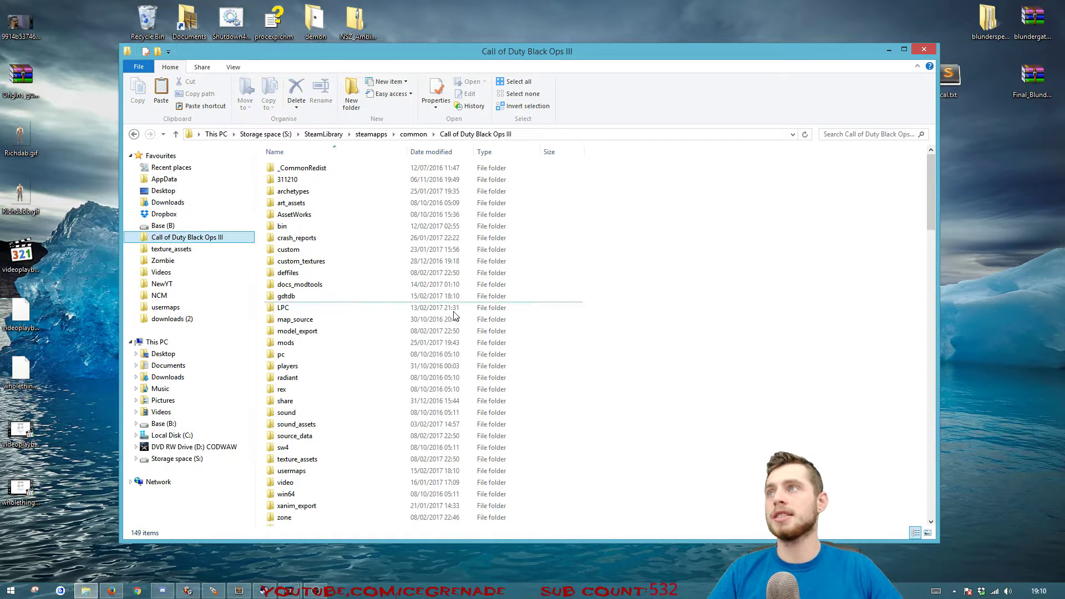
{"action": "double_click", "coordinate": [291, 471]}
{"action": "left_click", "coordinate": [296, 192]}
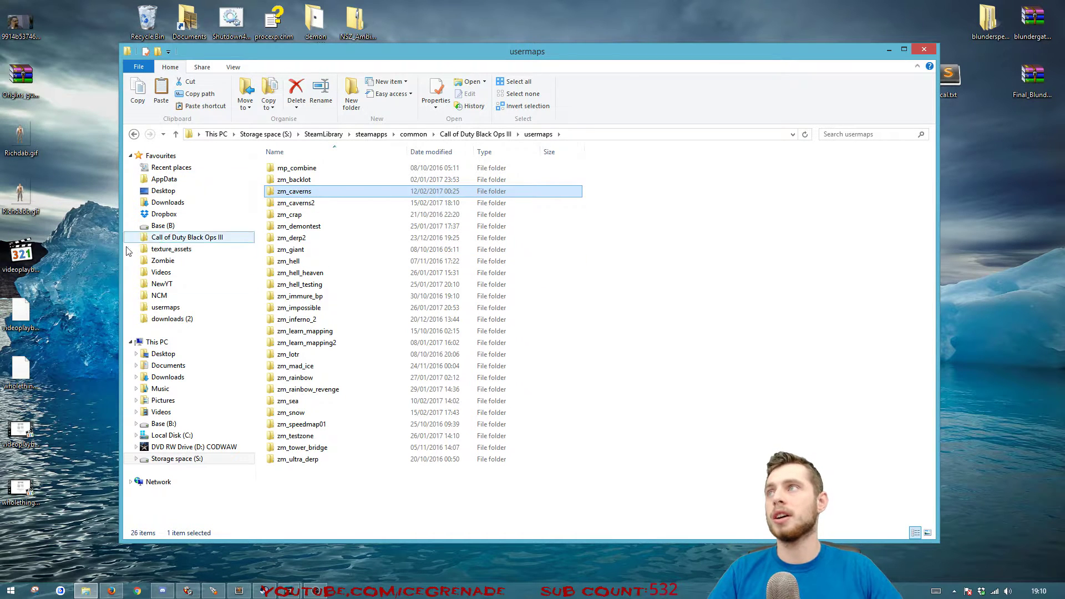
{"action": "left_click", "coordinate": [163, 225]}
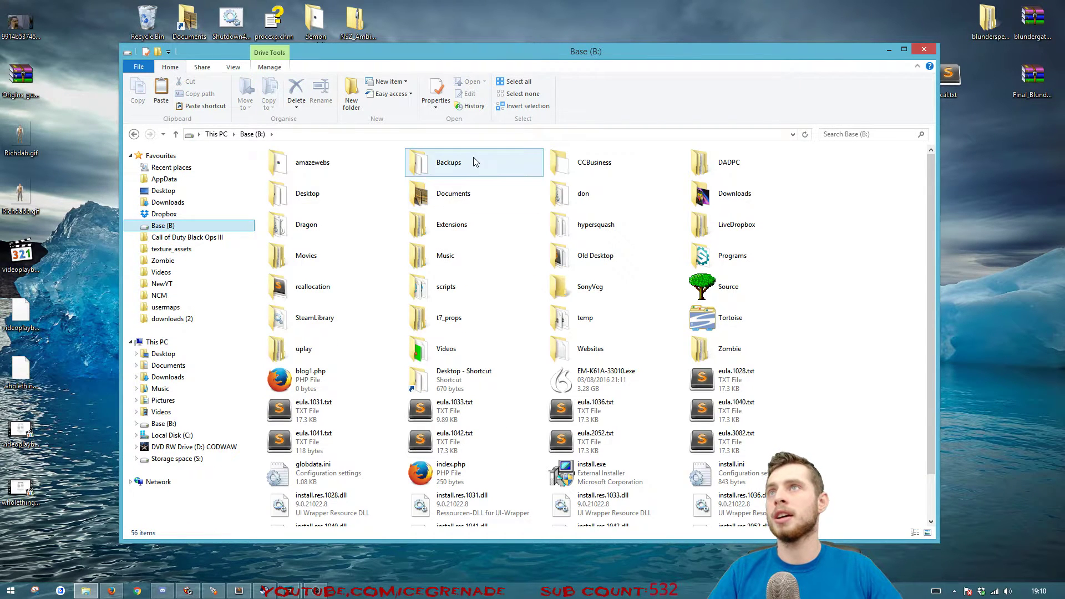
{"action": "double_click", "coordinate": [474, 162]}
{"action": "double_click", "coordinate": [300, 179]}
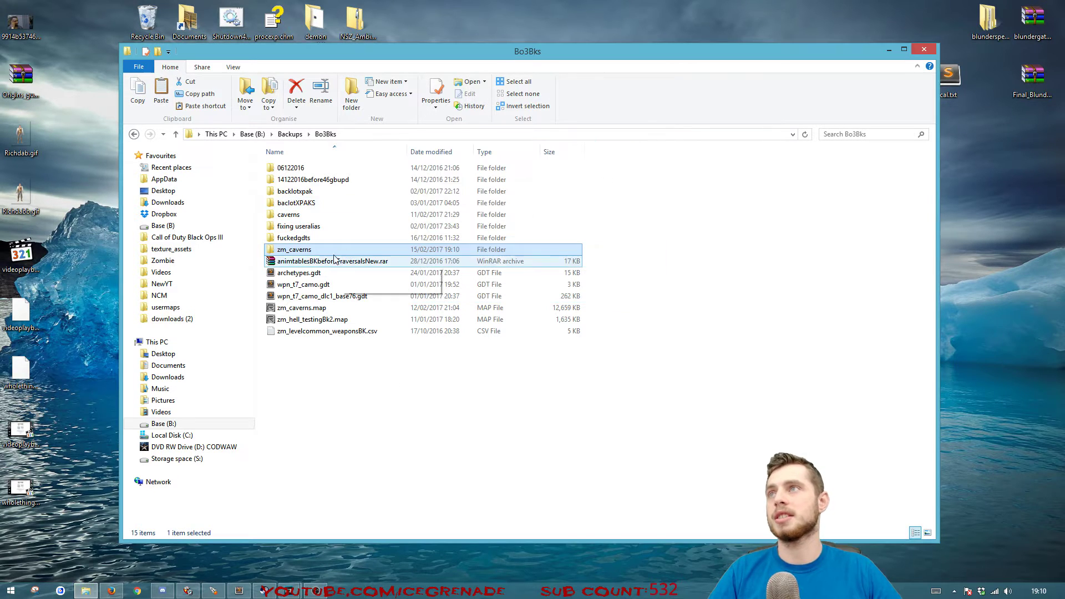
Sort the zone folder of the zm_caverns backup by file type and delete all its XPAK files.
{"action": "double_click", "coordinate": [291, 250]}
{"action": "left_click", "coordinate": [285, 332]}
{"action": "double_click", "coordinate": [284, 331]}
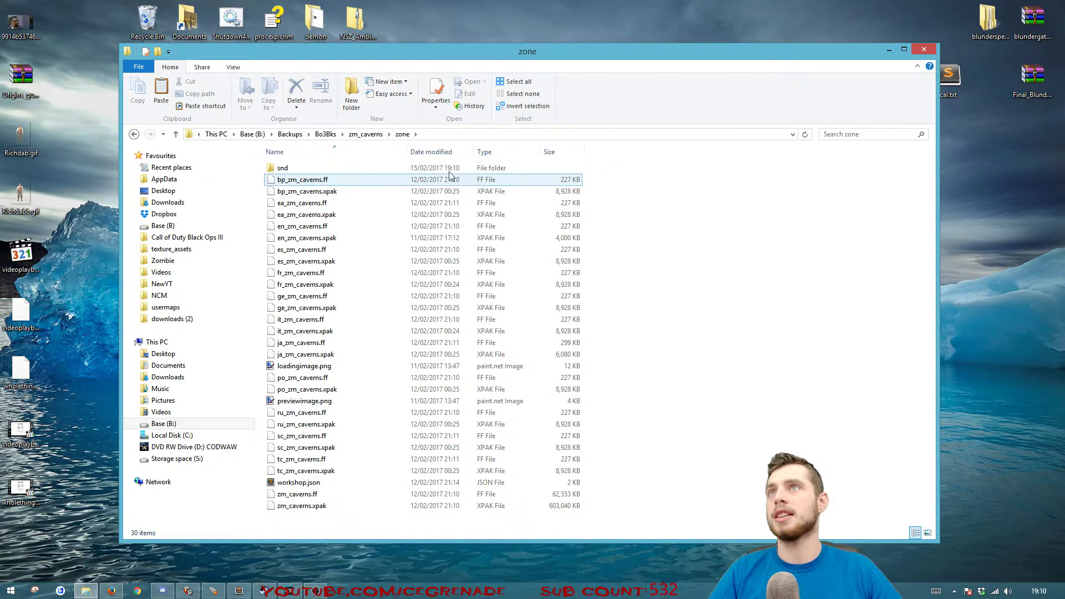
{"action": "left_click", "coordinate": [498, 151]}
{"action": "left_click", "coordinate": [499, 153]}
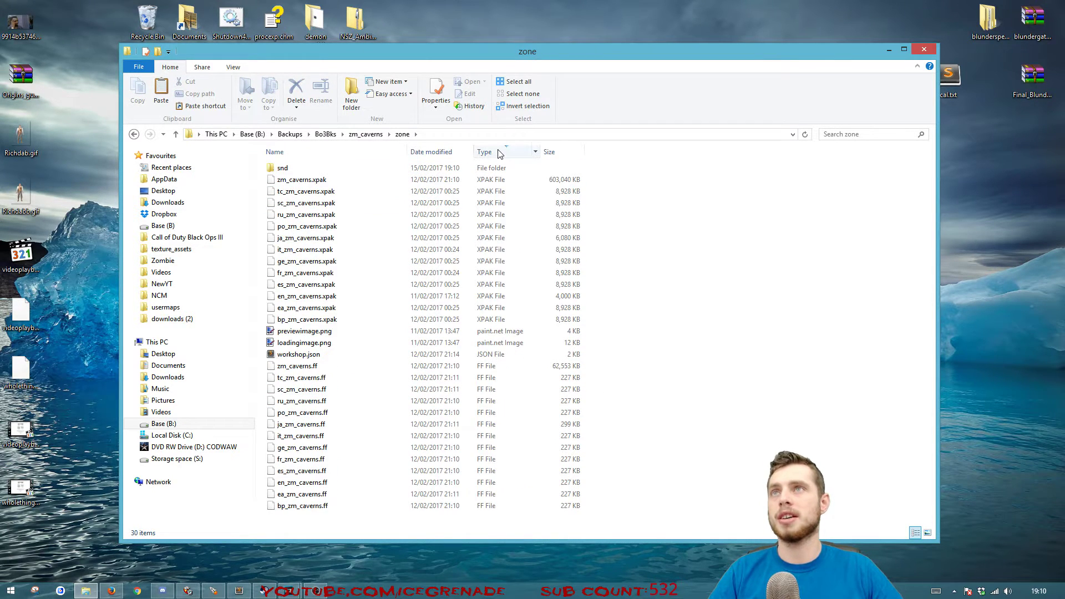
{"action": "left_click", "coordinate": [488, 180]}
{"action": "left_click", "coordinate": [479, 321], "text": "shift"}
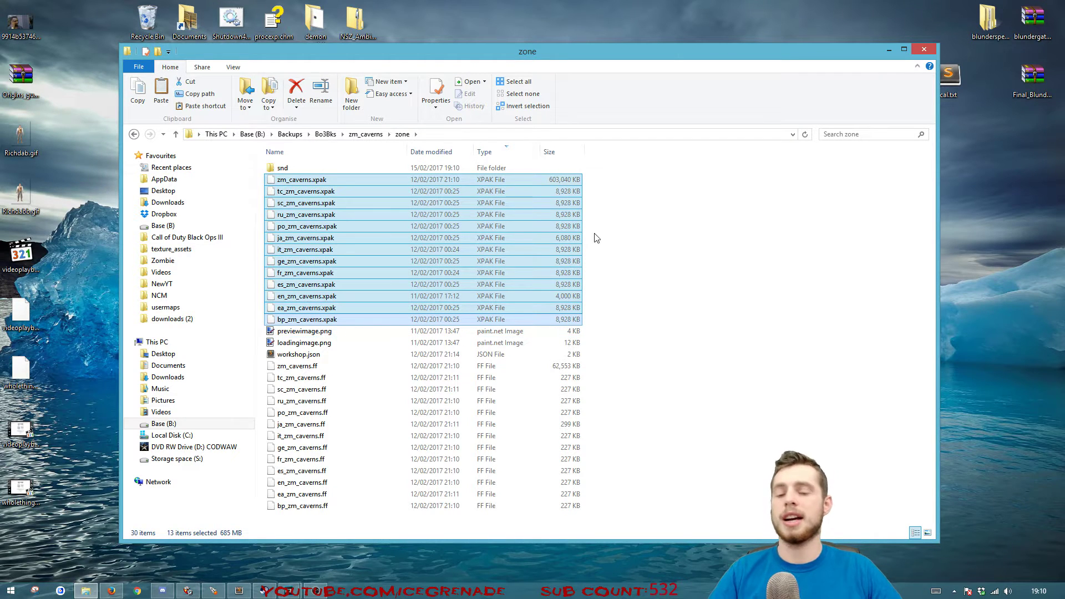
{"action": "key", "text": "Delete"}
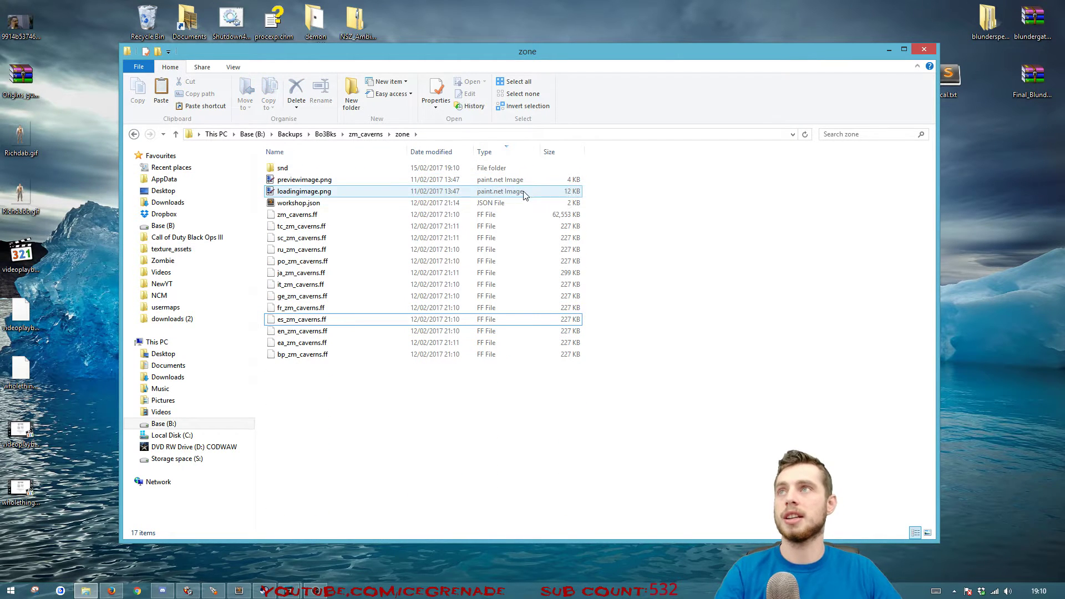
Check the properties of the zm_caverns backup folder in Bo3Bks, then return to the Call of Duty Black Ops III folder.
{"action": "left_click", "coordinate": [326, 134]}
{"action": "right_click", "coordinate": [312, 252]}
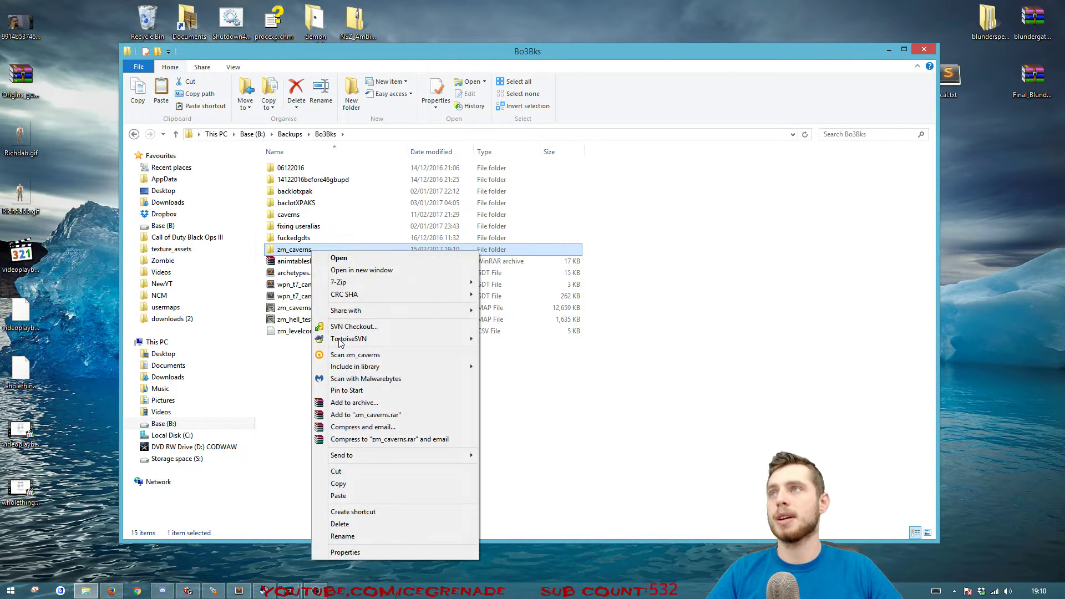
{"action": "left_click", "coordinate": [380, 556]}
{"action": "left_click", "coordinate": [508, 256]}
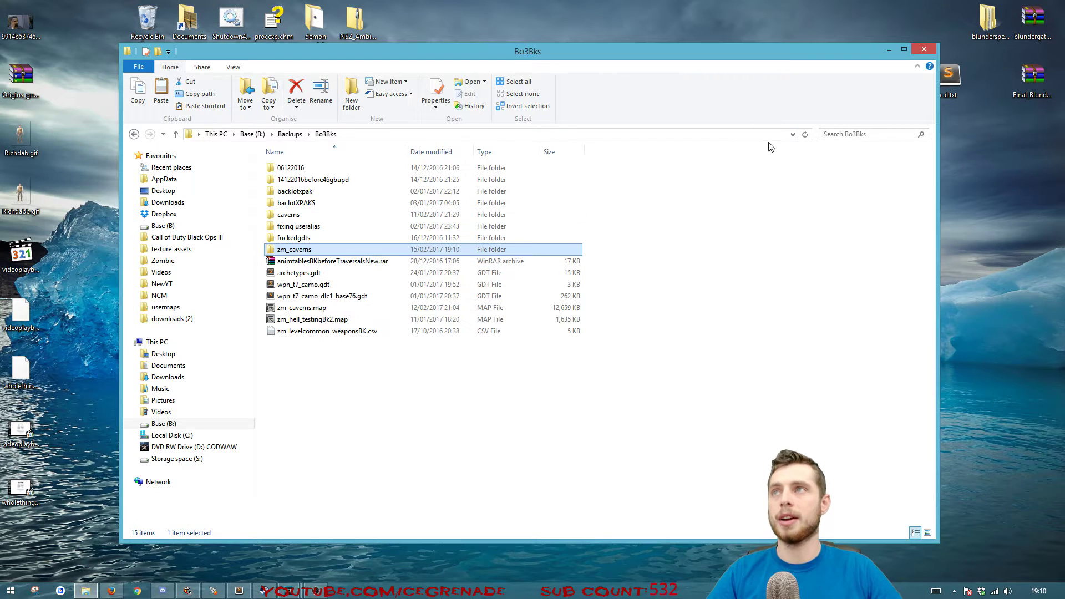
{"action": "left_click", "coordinate": [157, 239]}
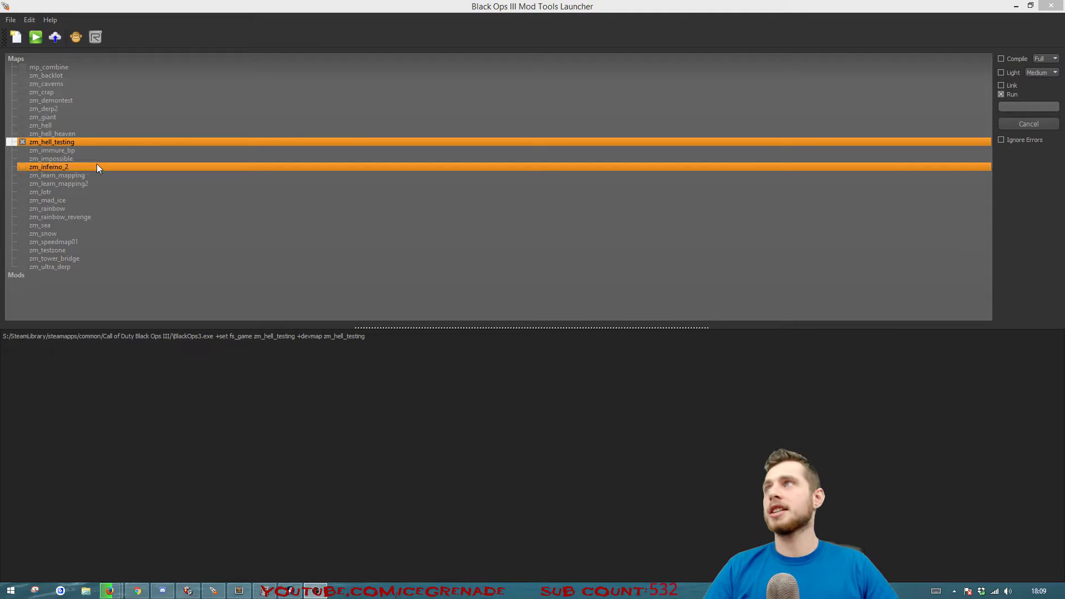
Tick zm_caverns instead of zm_hell_testing in the map list and open zm_caverns in Radiant.
{"action": "right_click", "coordinate": [59, 141]}
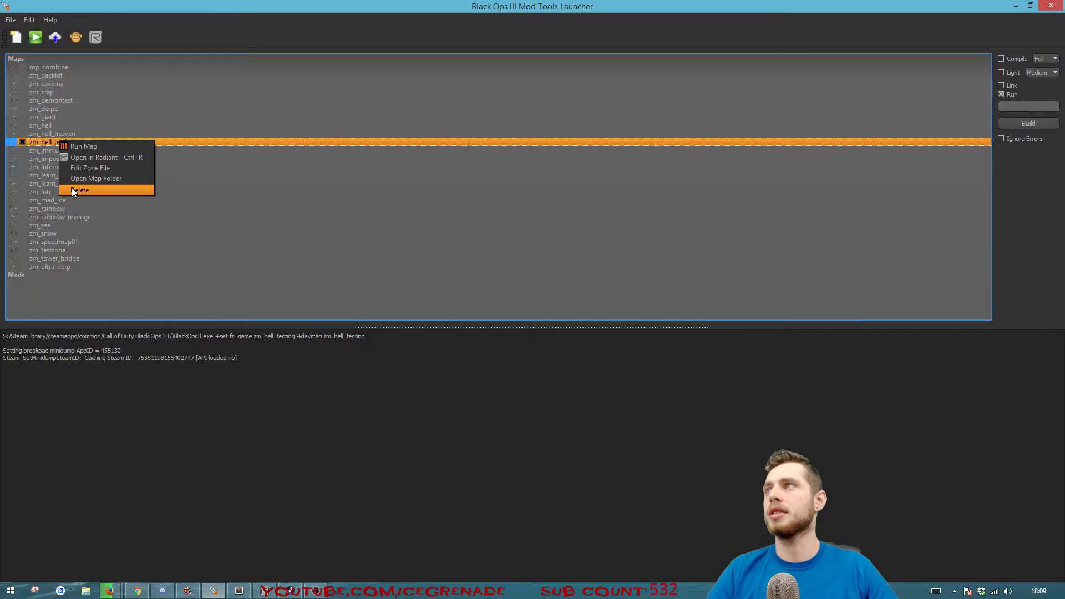
{"action": "left_click", "coordinate": [28, 333]}
{"action": "left_click", "coordinate": [41, 142]}
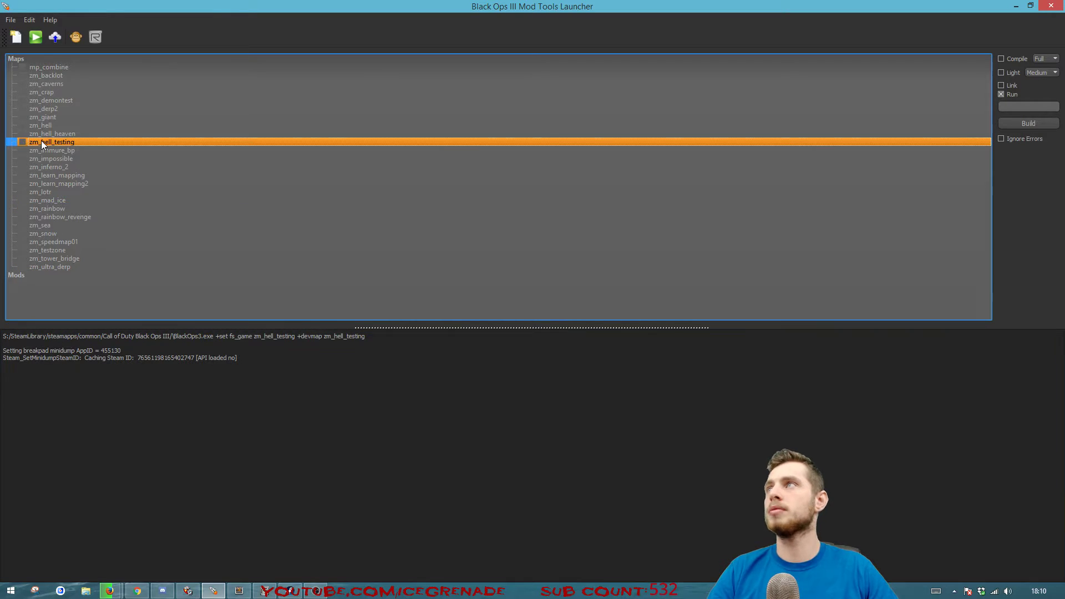
{"action": "left_click", "coordinate": [23, 85]}
{"action": "left_click", "coordinate": [22, 84]}
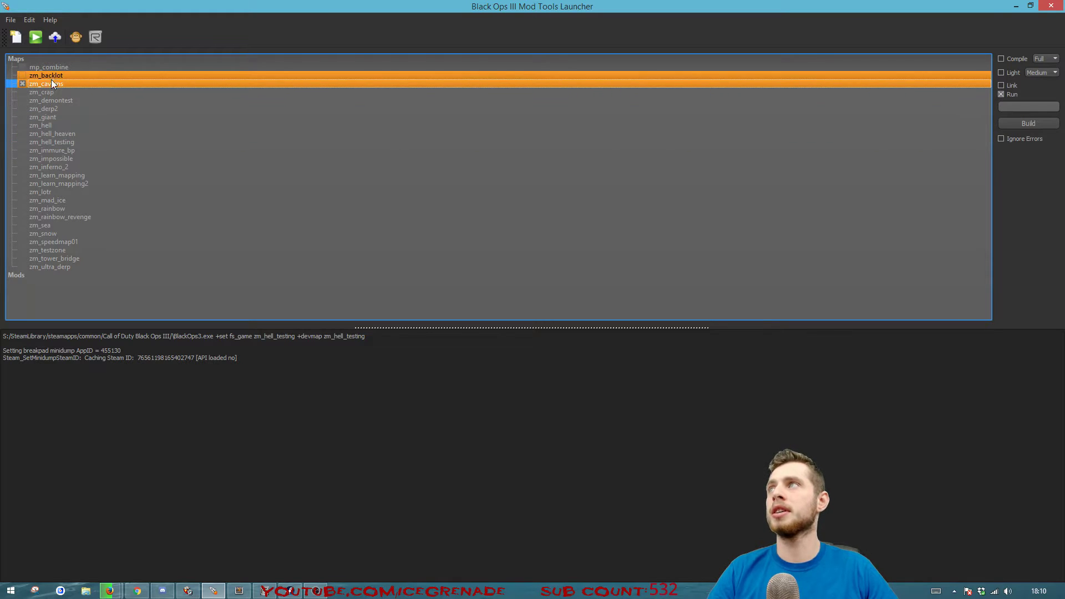
{"action": "right_click", "coordinate": [35, 84]}
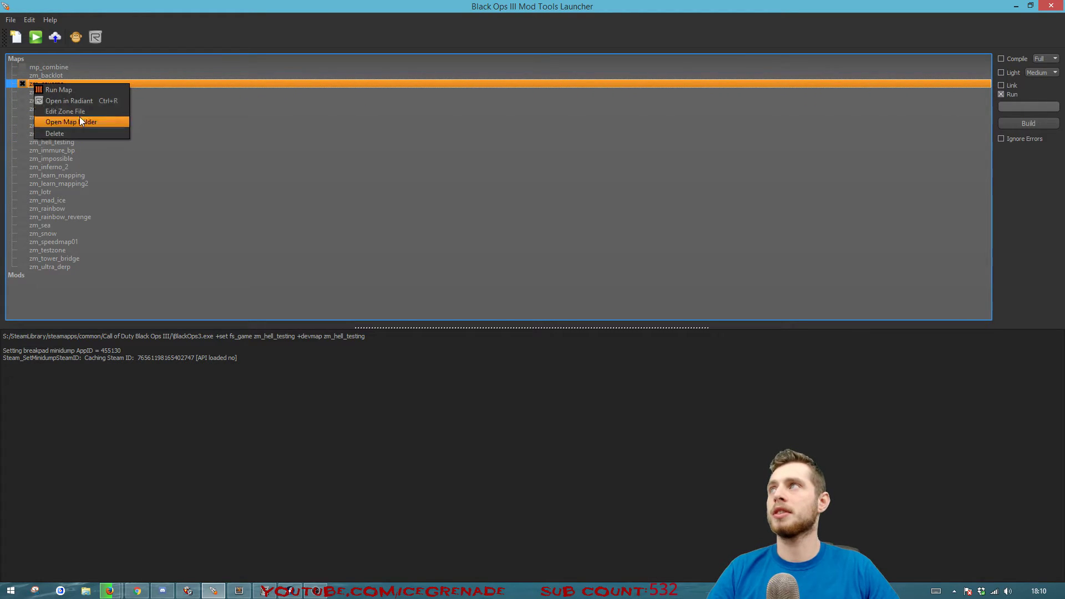
{"action": "left_click", "coordinate": [78, 101]}
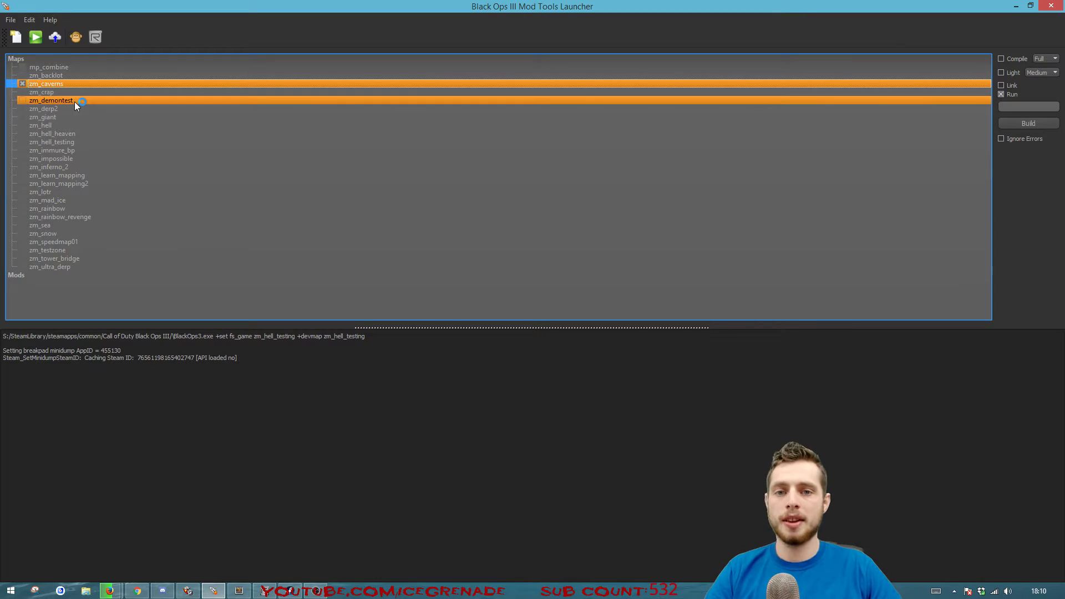
{"action": "left_click", "coordinate": [175, 7]}
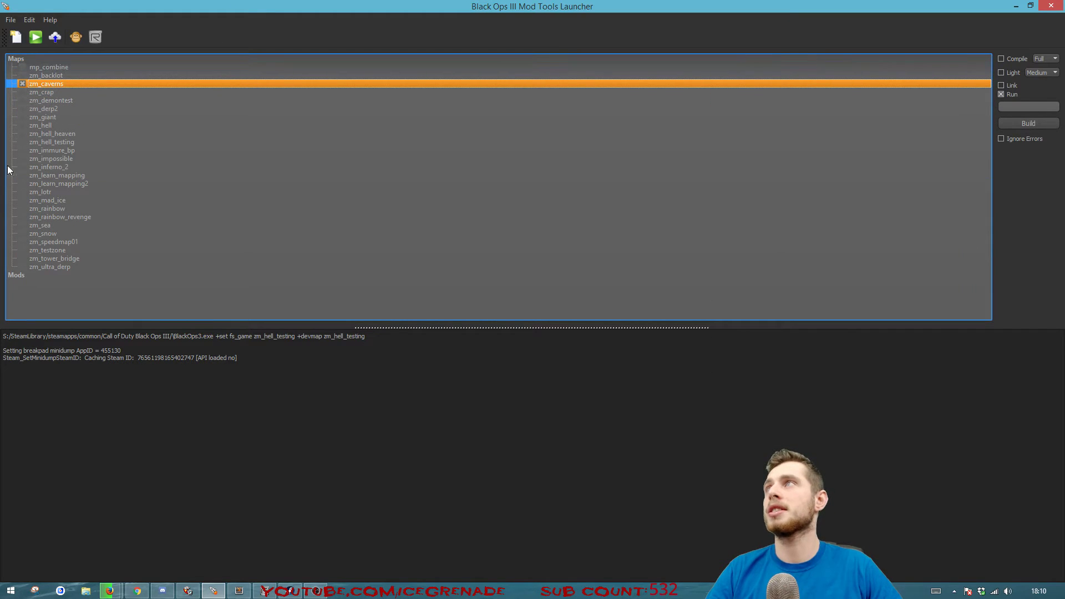
Create a new map named zm_caverns2 from the ZM Mod Level template and open it in Radiant.
{"action": "left_click", "coordinate": [16, 36]}
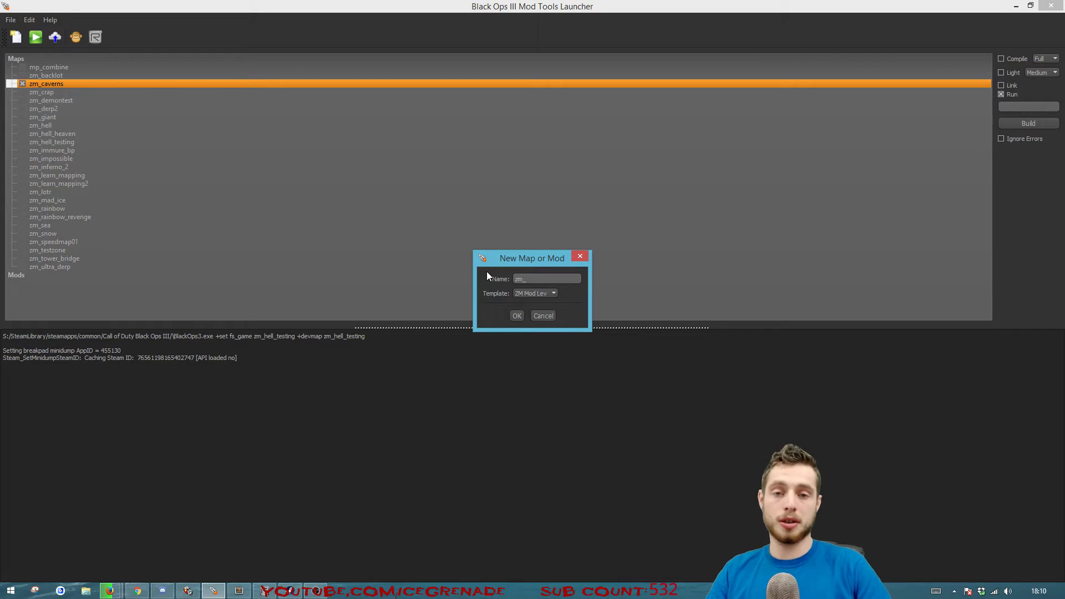
{"action": "type", "text": "ca"}
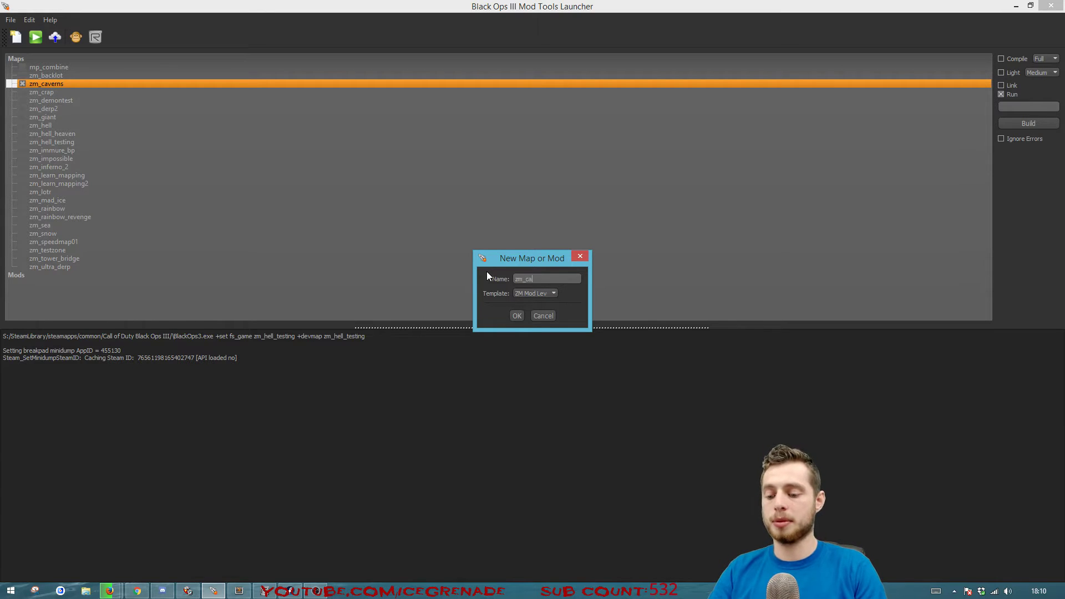
{"action": "type", "text": "verns2"}
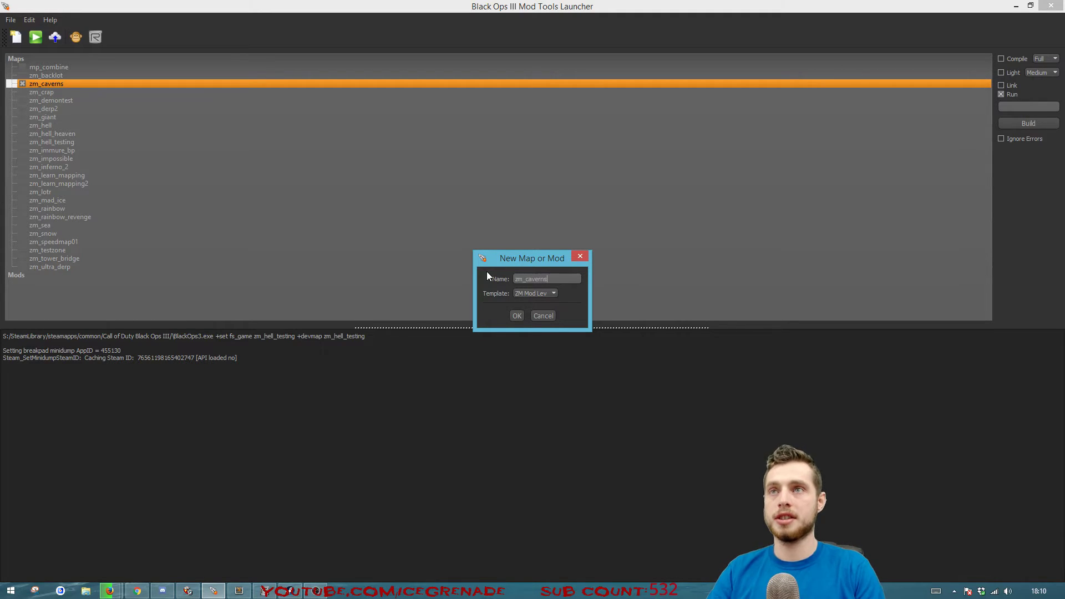
{"action": "left_click", "coordinate": [517, 315]}
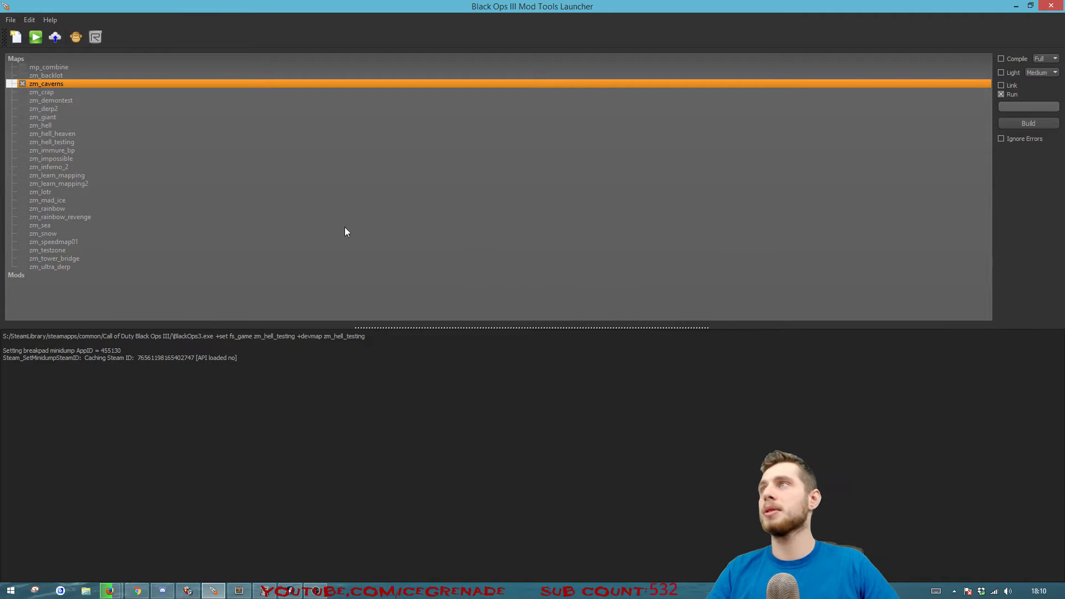
{"action": "left_click", "coordinate": [533, 368]}
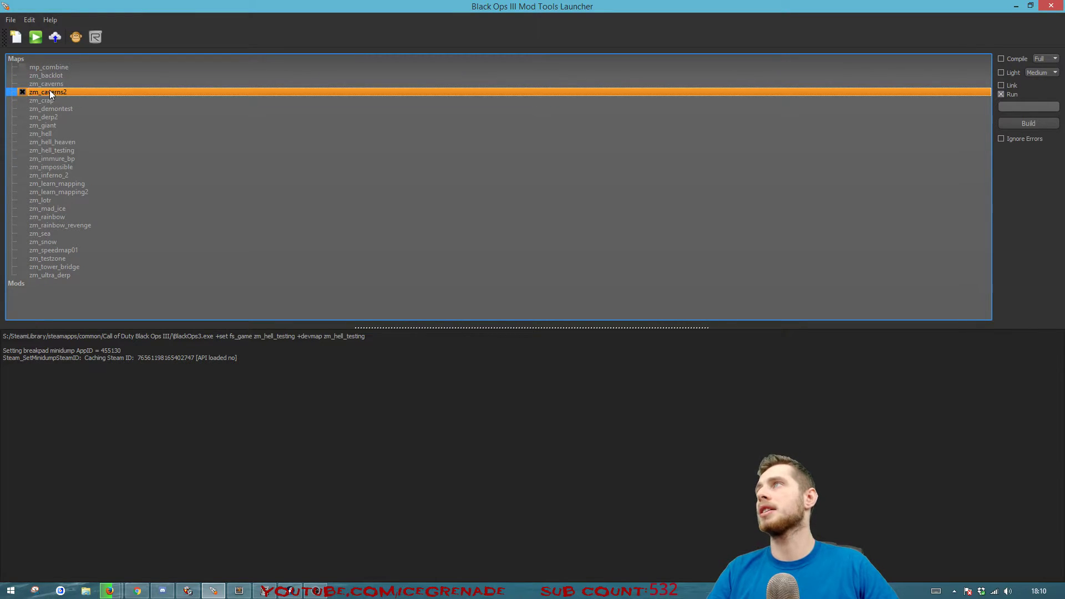
{"action": "right_click", "coordinate": [49, 91]}
{"action": "left_click", "coordinate": [92, 109]}
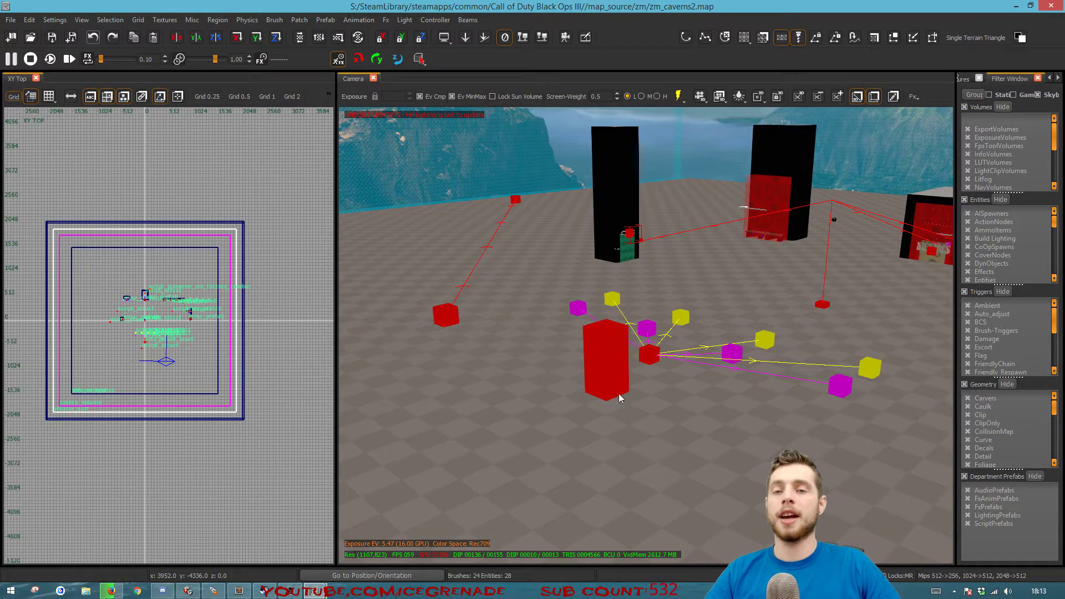
Delete the large volume that covers the floor area of the zm_caverns2 template map.
{"action": "right_click_drag", "start_coordinate": [633, 423], "coordinate": [677, 361]}
{"action": "key", "text": "s"}
{"action": "right_click_drag", "start_coordinate": [563, 430], "coordinate": [624, 403]}
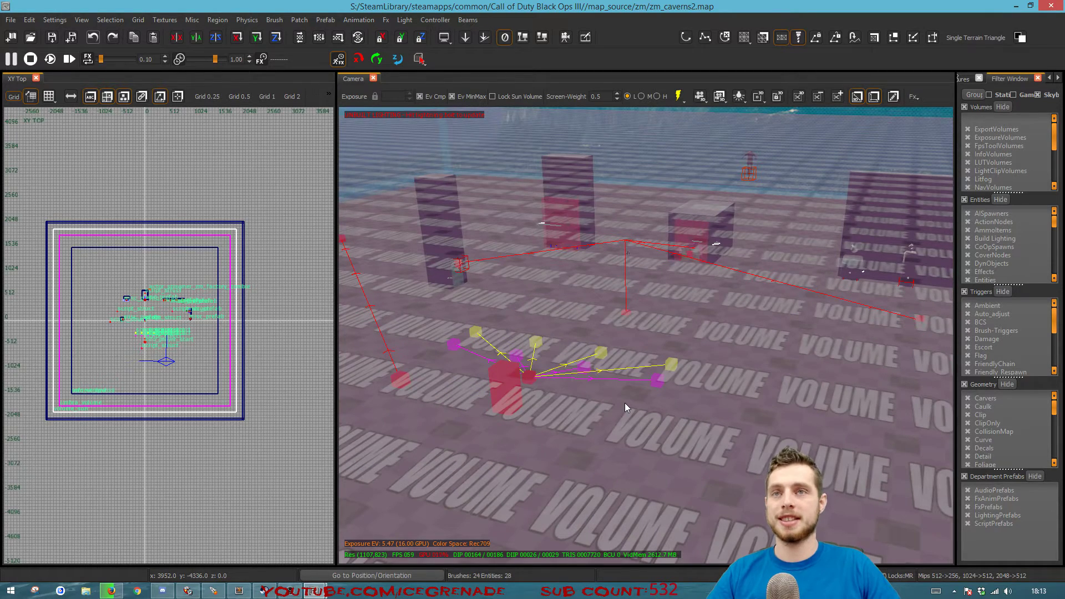
{"action": "left_click", "coordinate": [624, 413], "text": "shift"}
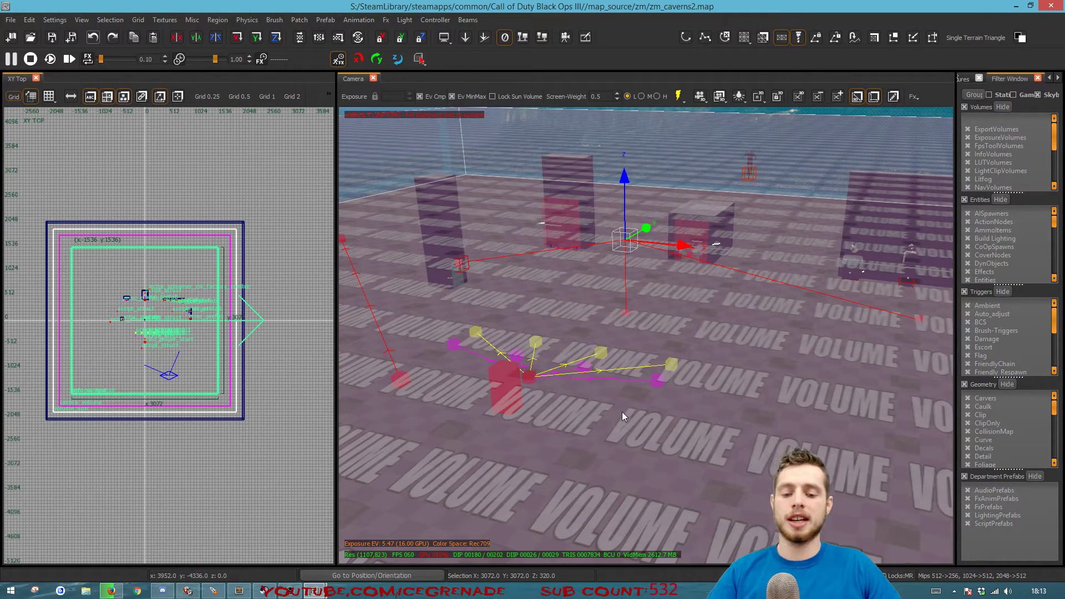
{"action": "key", "text": "BackSpace"}
Select the central cluster of red, magenta and yellow spawn entities in the template map and delete it.
{"action": "right_click_drag", "start_coordinate": [627, 454], "coordinate": [561, 417]}
{"action": "key", "text": "w"}
{"action": "left_click", "coordinate": [593, 395], "text": "shift"}
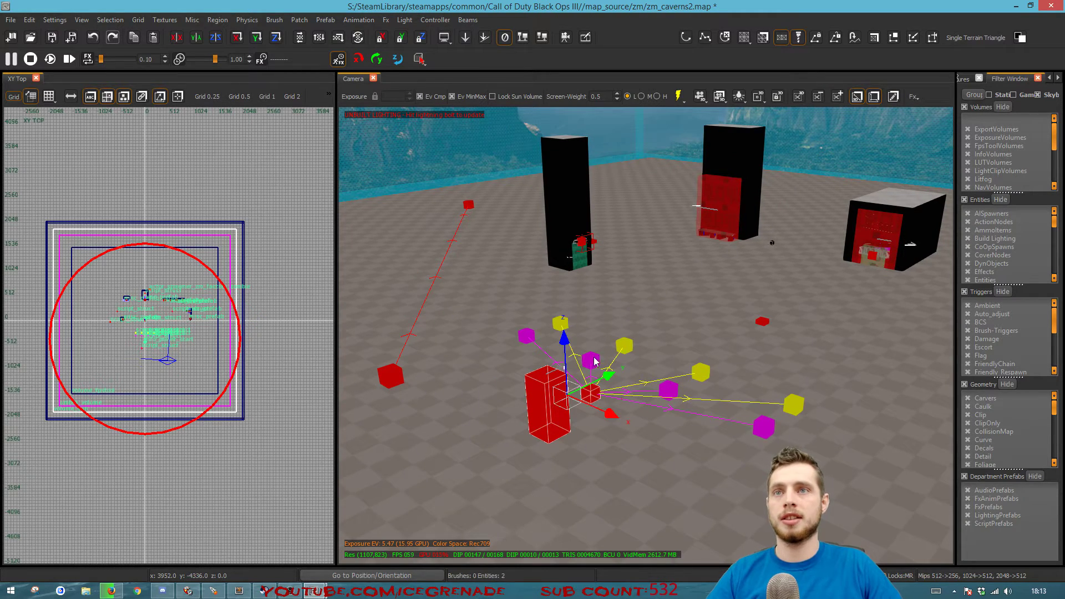
{"action": "left_click", "coordinate": [593, 360], "text": "shift"}
{"action": "left_click", "coordinate": [530, 339], "text": "shift"}
{"action": "left_click", "coordinate": [559, 325], "text": "shift"}
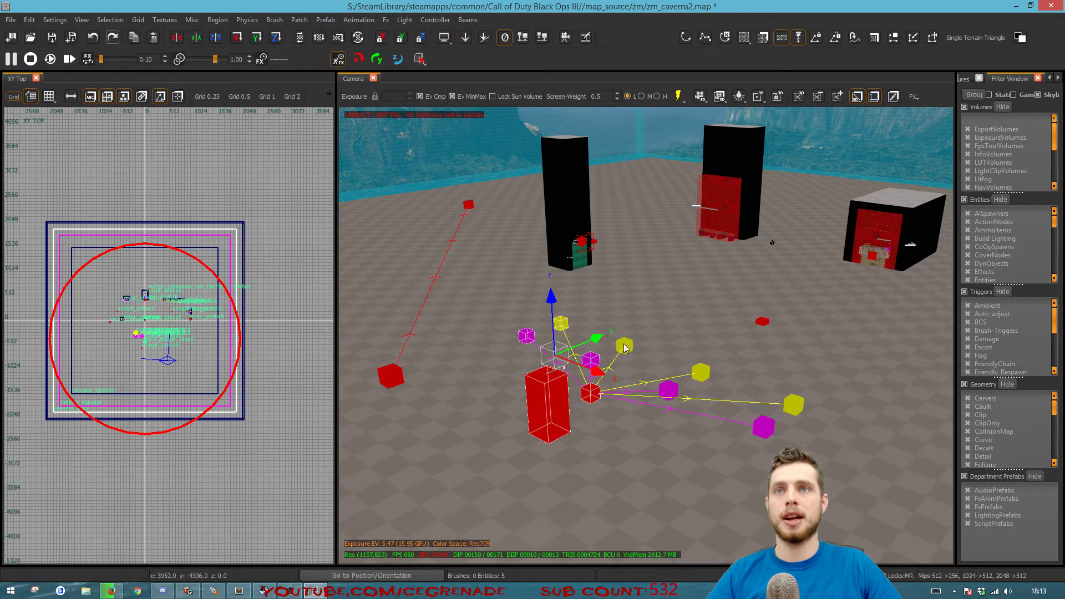
{"action": "left_click_drag", "start_coordinate": [669, 394], "coordinate": [701, 376]}
{"action": "left_click_drag", "start_coordinate": [761, 425], "coordinate": [803, 408]}
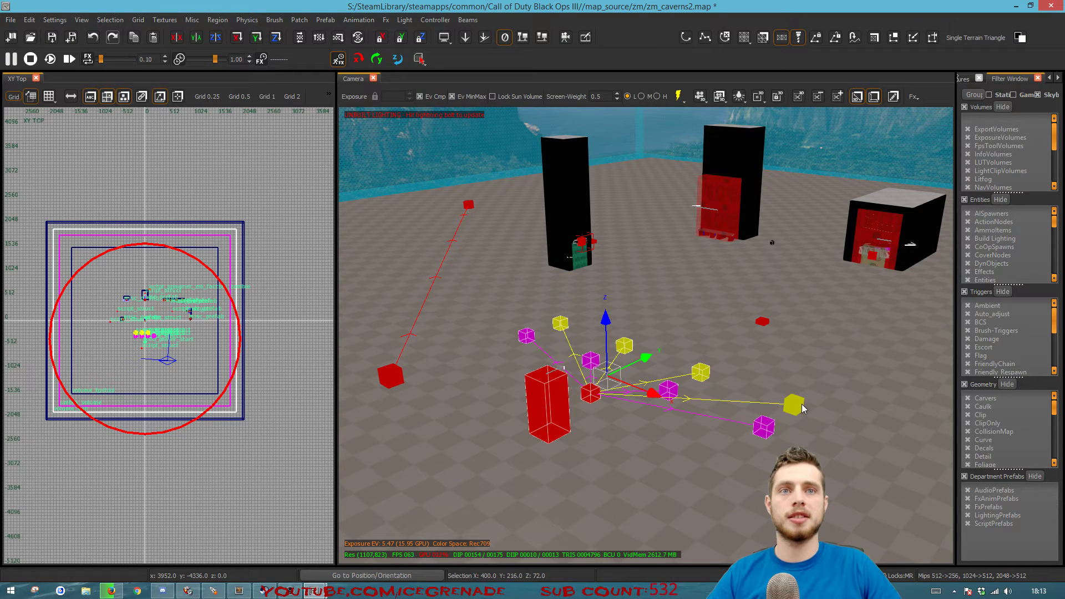
{"action": "key", "text": "BackSpace"}
Delete the two tall black wall blocks together with the prefabs attached to them.
{"action": "right_click_drag", "start_coordinate": [787, 404], "coordinate": [777, 398]}
{"action": "left_click", "coordinate": [580, 183], "text": "shift"}
{"action": "left_click", "coordinate": [748, 180], "text": "shift"}
{"action": "left_click", "coordinate": [731, 201], "text": "shift"}
{"action": "key", "text": "Delete"}
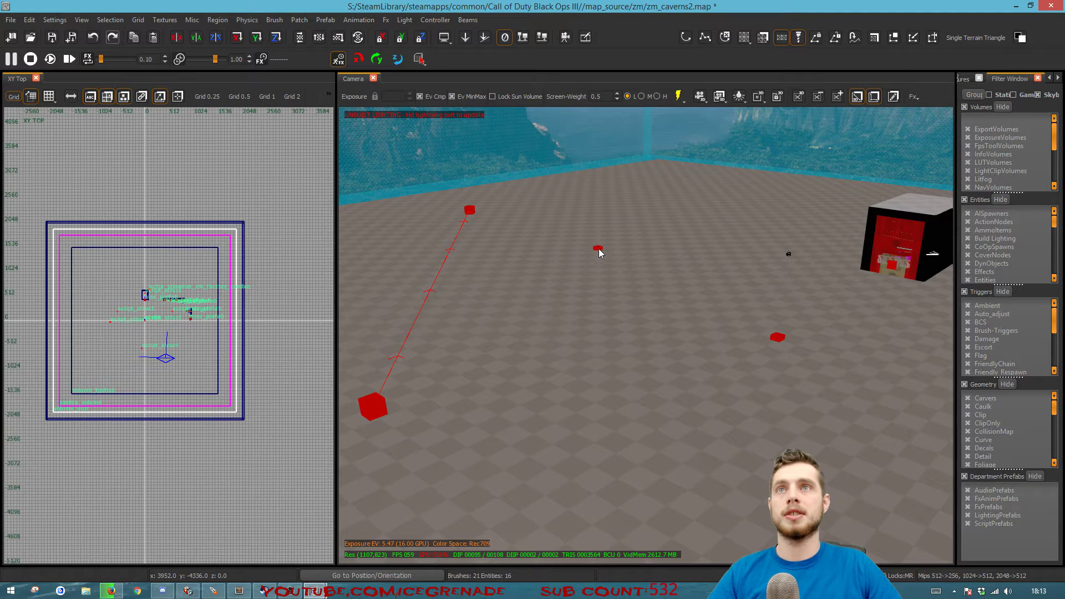
Delete the flat red entity and the small black object lying on the open floor.
{"action": "left_click", "coordinate": [777, 338], "text": "shift"}
{"action": "key", "text": "BackSpace"}
{"action": "left_click", "coordinate": [788, 255], "text": "shift"}
{"action": "key", "text": "BackSpace"}
Delete the wide black wall with its machines, the neighbouring wall with its prefabs, and the floor.
{"action": "right_click_drag", "start_coordinate": [788, 254], "coordinate": [910, 254]}
{"action": "mouse_move", "coordinate": [575, 256]}
{"action": "left_mouse_down", "text": "shift"}
{"action": "mouse_move", "coordinate": [899, 280]}
{"action": "mouse_move", "coordinate": [891, 298]}
{"action": "left_mouse_up", "text": "shift"}
{"action": "left_click", "coordinate": [930, 322], "text": "shift"}
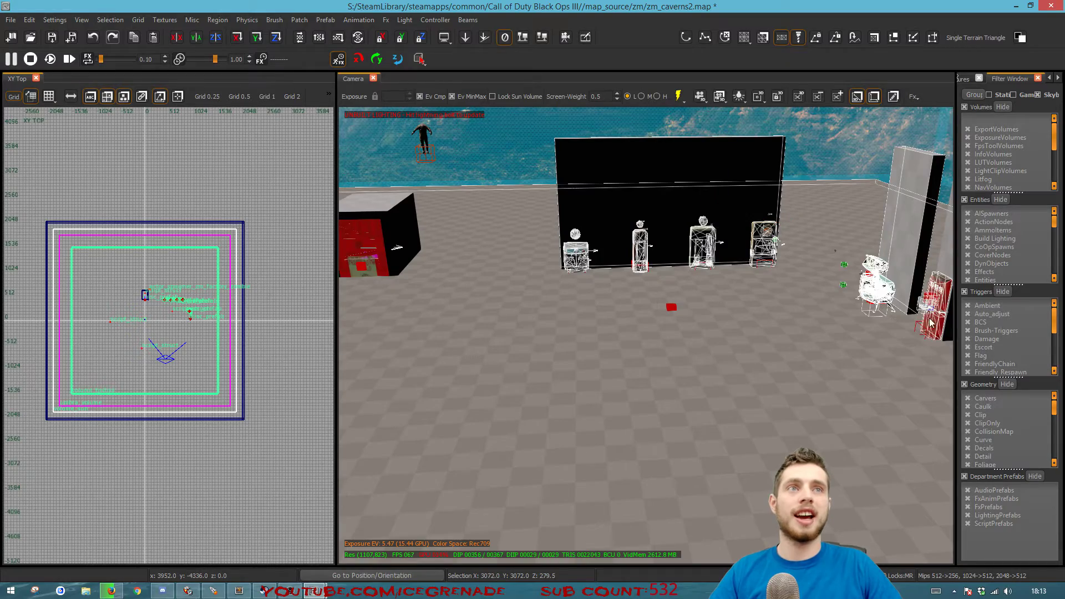
{"action": "right_click_drag", "start_coordinate": [864, 334], "coordinate": [913, 310]}
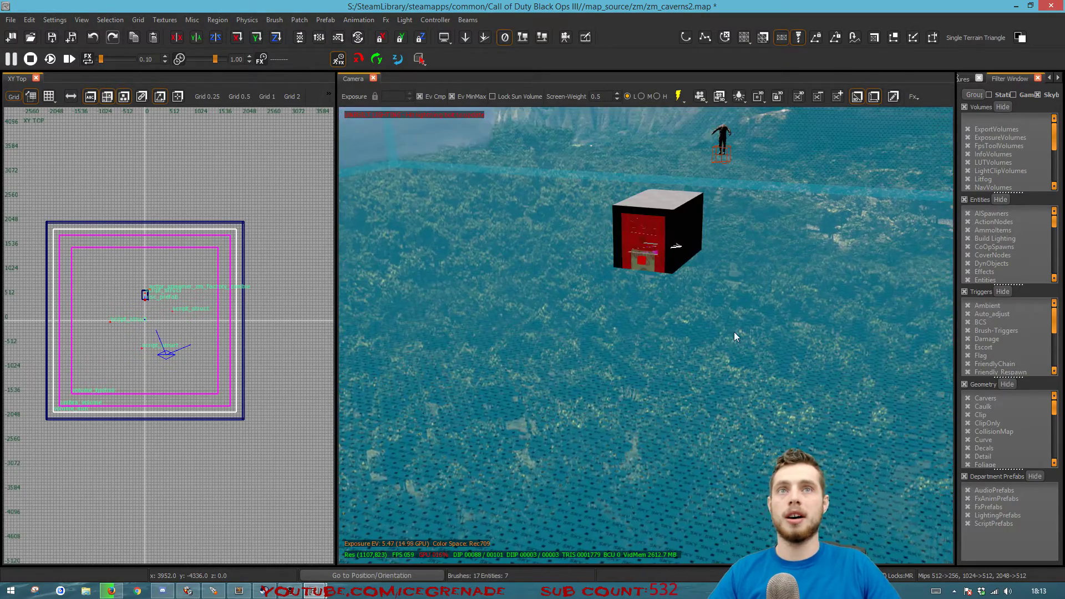
Delete the black block with the red front and the leftover script structs, keeping the zombie actor spawner.
{"action": "right_click_drag", "start_coordinate": [734, 331], "coordinate": [723, 203]}
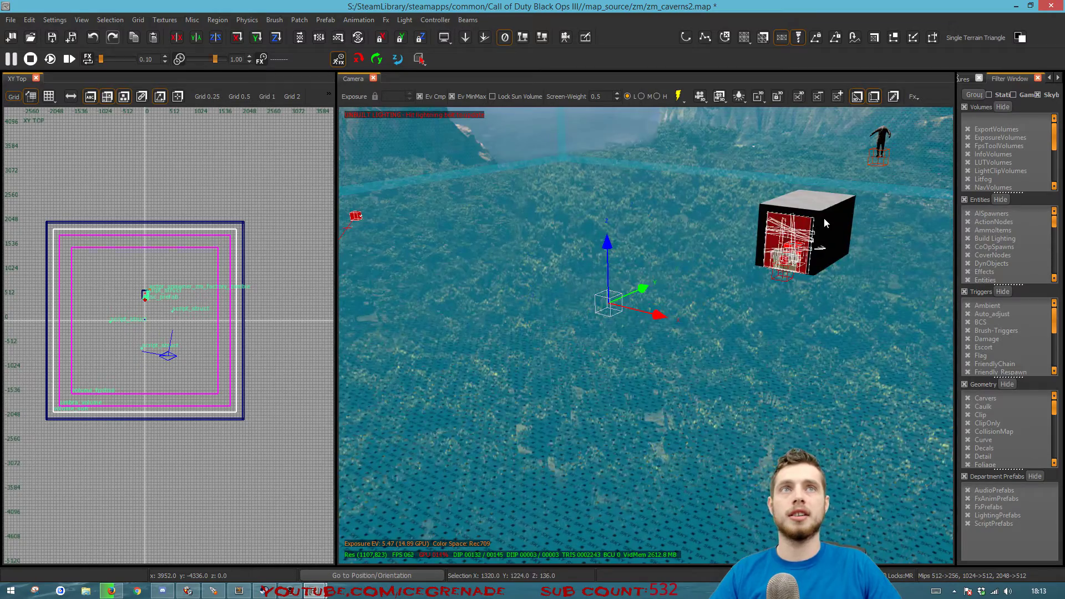
{"action": "left_click", "coordinate": [809, 206], "text": "ctrl+shift"}
{"action": "key", "text": "Escape"}
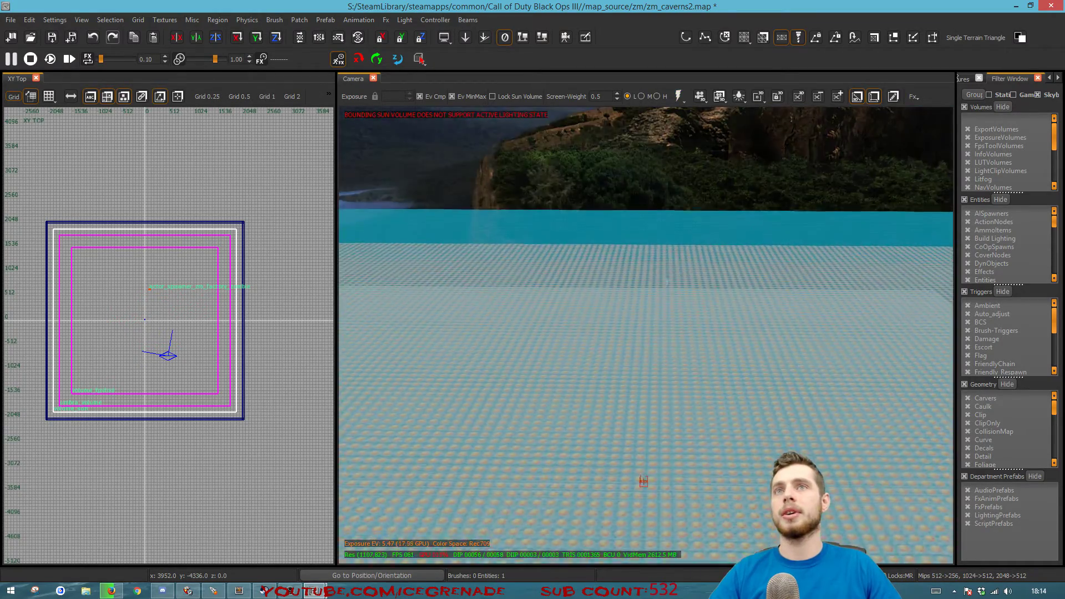
{"action": "mouse_move", "coordinate": [646, 336]}
{"action": "right_mouse_down"}
{"action": "mouse_move", "coordinate": [657, 388]}
{"action": "mouse_move", "coordinate": [651, 346]}
{"action": "mouse_move", "coordinate": [669, 335]}
{"action": "mouse_move", "coordinate": [439, 326]}
{"action": "mouse_move", "coordinate": [649, 336]}
{"action": "right_mouse_up"}
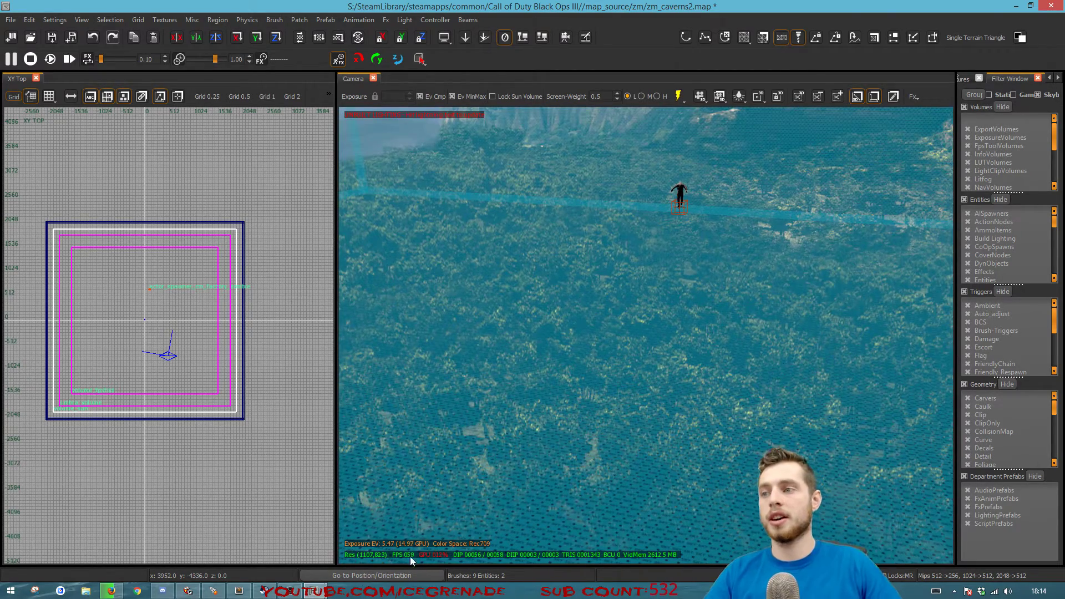
Switch to the zm_caverns map in the other Radiant window and delete the outer volumes enclosing it.
{"action": "left_click", "coordinate": [311, 592]}
{"action": "left_click", "coordinate": [361, 546]}
{"action": "right_click_drag", "start_coordinate": [560, 377], "coordinate": [582, 424]}
{"action": "left_click", "coordinate": [574, 465], "text": "shift"}
{"action": "key", "text": "BackSpace"}
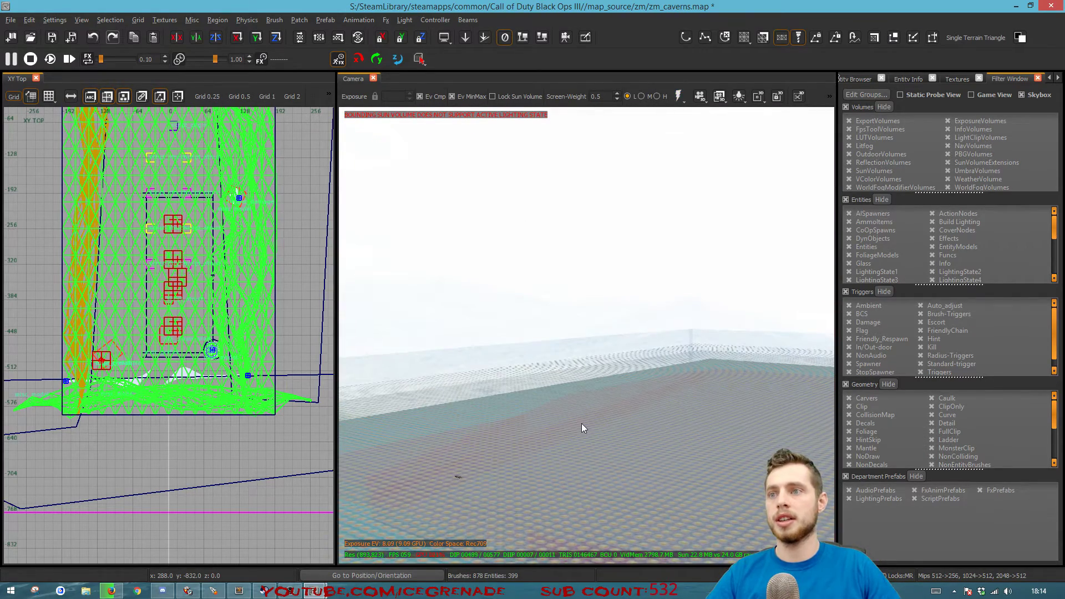
{"action": "key", "text": "alt+Tab"}
{"action": "left_click", "coordinate": [670, 348], "text": "shift"}
{"action": "key", "text": "BackSpace"}
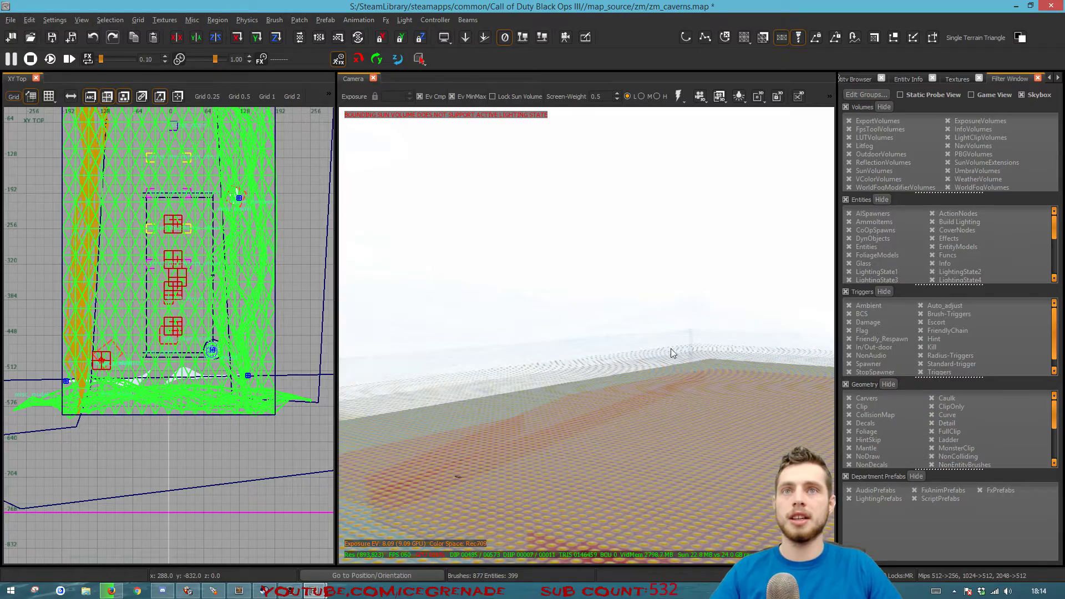
{"action": "right_click_drag", "start_coordinate": [699, 338], "coordinate": [660, 379]}
{"action": "left_click", "coordinate": [660, 379], "text": "shift"}
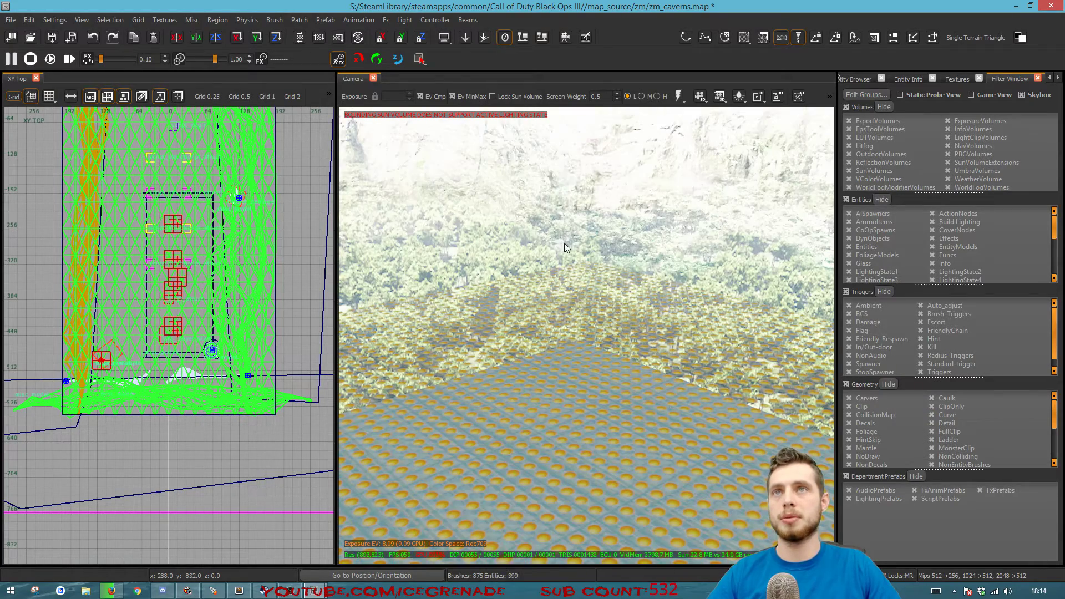
{"action": "key", "text": "BackSpace"}
Delete the remaining dotted brushes and walls of the shell surrounding the zm_caverns geometry.
{"action": "mouse_move", "coordinate": [640, 245]}
{"action": "right_mouse_down"}
{"action": "mouse_move", "coordinate": [674, 249]}
{"action": "mouse_move", "coordinate": [702, 278]}
{"action": "right_mouse_up"}
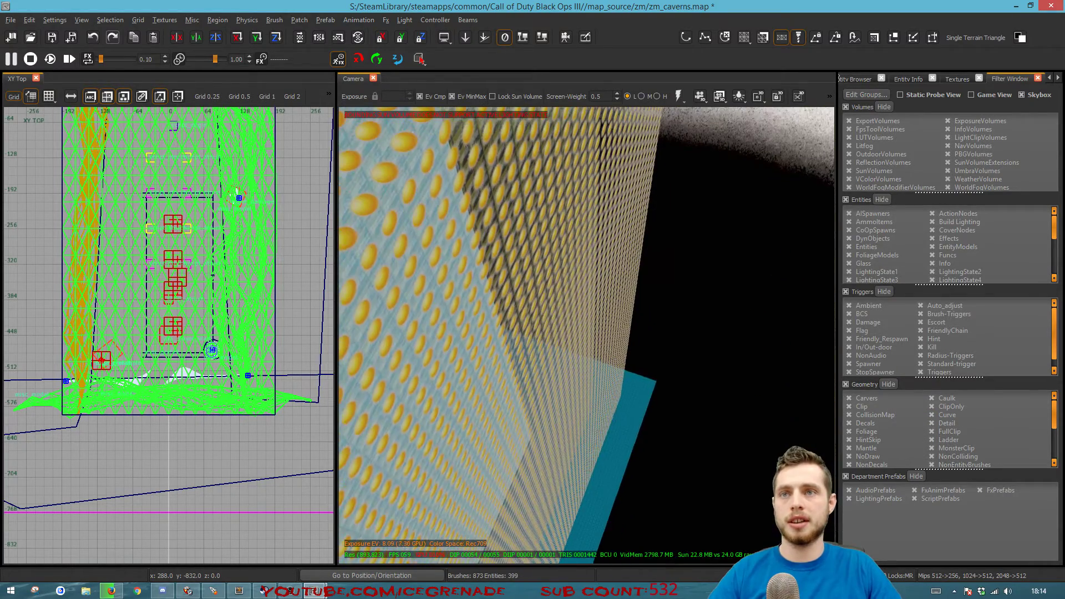
{"action": "key", "text": "Delete"}
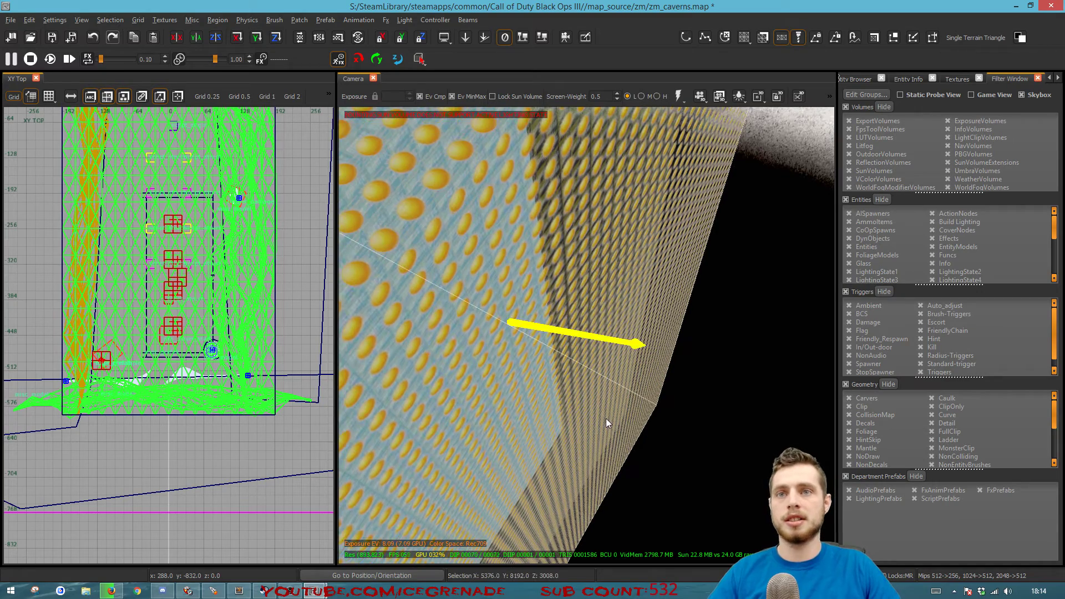
{"action": "left_click", "coordinate": [607, 418], "text": "shift"}
{"action": "right_click_drag", "start_coordinate": [608, 419], "coordinate": [621, 439]}
{"action": "key", "text": "h"}
{"action": "mouse_move", "coordinate": [618, 454]}
{"action": "right_mouse_down"}
{"action": "mouse_move", "coordinate": [638, 410]}
{"action": "mouse_move", "coordinate": [624, 412]}
{"action": "right_mouse_up"}
{"action": "left_click", "coordinate": [623, 413], "text": "shift"}
{"action": "key", "text": "h"}
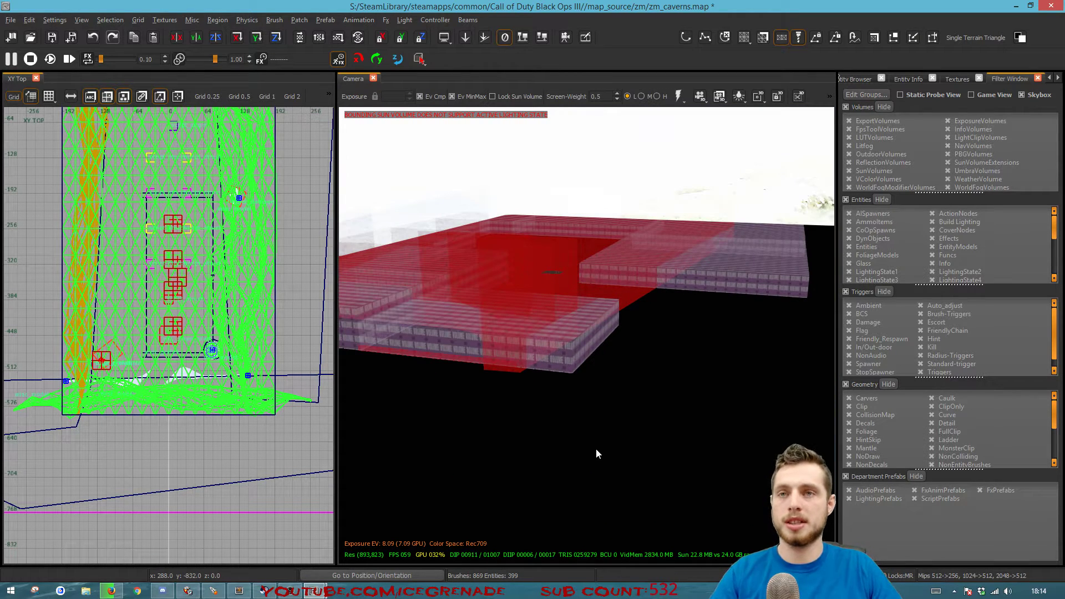
Invert the empty selection to select everything left in zm_caverns and copy it.
{"action": "key", "text": "i"}
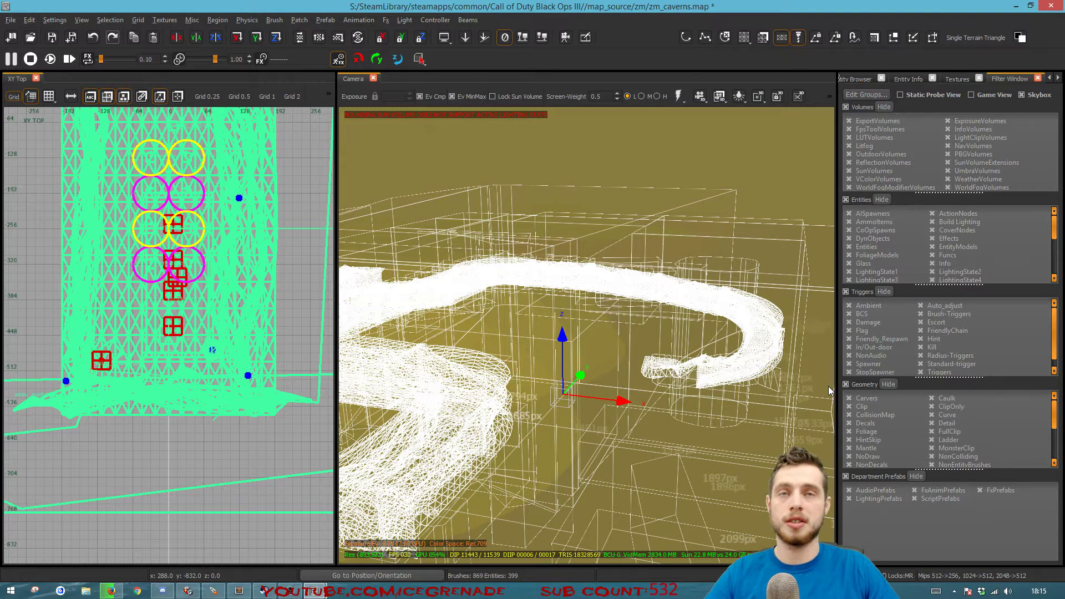
{"action": "left_click", "coordinate": [29, 20]}
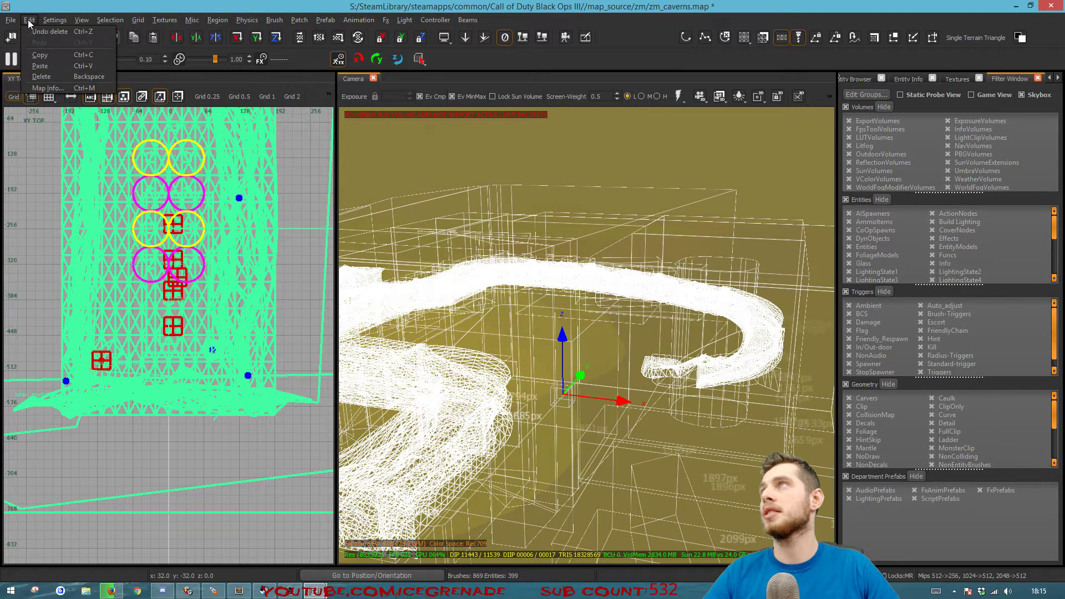
{"action": "left_click", "coordinate": [43, 54]}
Paste the copied zm_caverns contents into the zm_caverns2 map, and switch to the Mod Tools Launcher.
{"action": "left_click", "coordinate": [314, 591]}
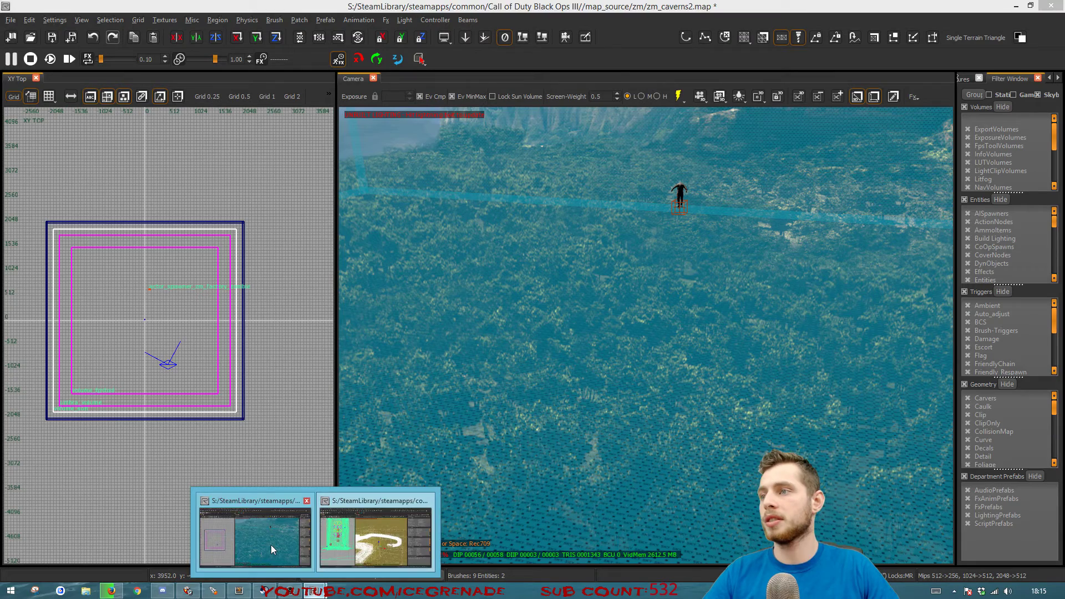
{"action": "left_click", "coordinate": [270, 545]}
{"action": "left_click", "coordinate": [28, 20]}
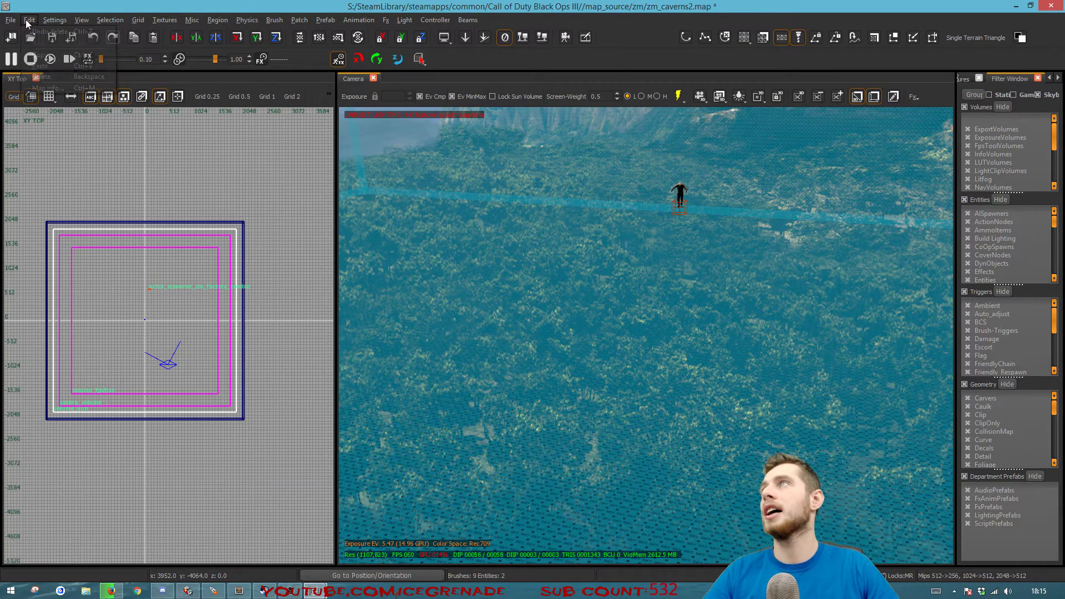
{"action": "left_click", "coordinate": [40, 66]}
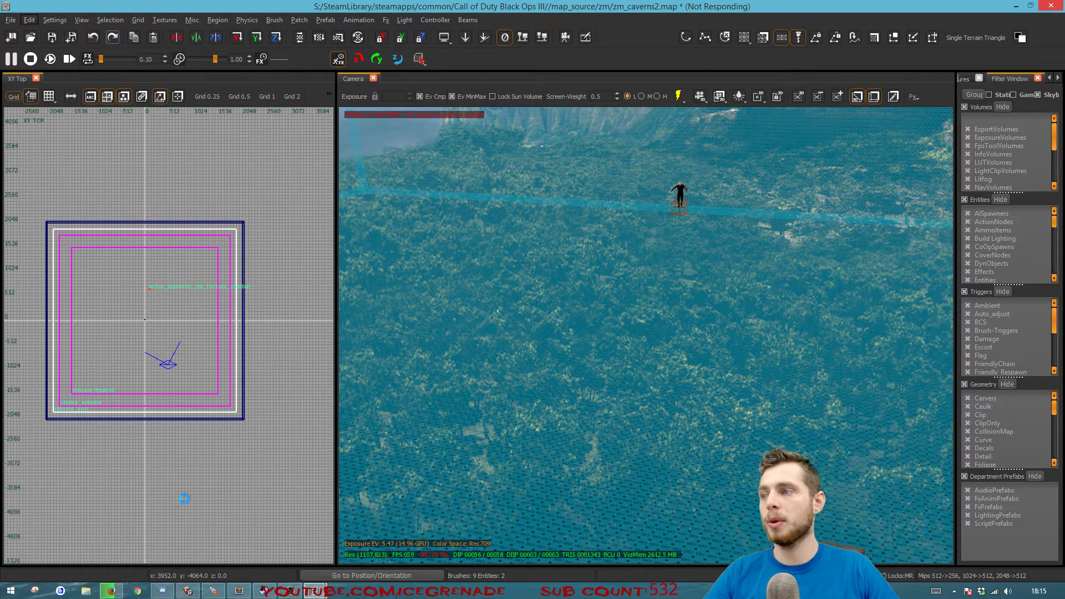
{"action": "left_click", "coordinate": [213, 591]}
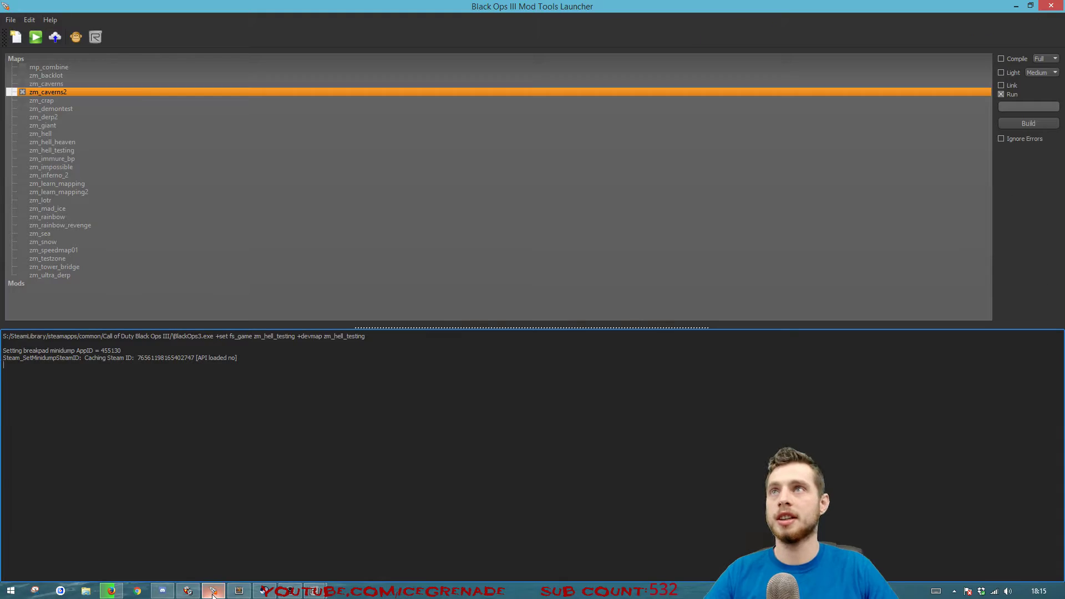
Open the zm_caverns map folder from the launcher and go up to its parent usermaps folder.
{"action": "left_click", "coordinate": [48, 83]}
{"action": "right_click", "coordinate": [51, 82]}
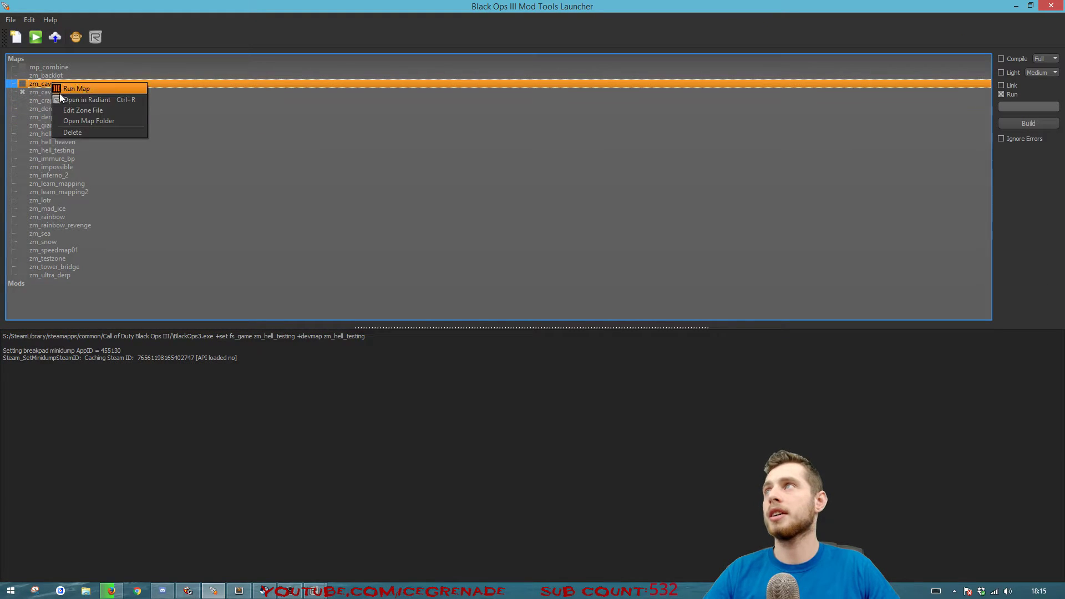
{"action": "left_click", "coordinate": [87, 122]}
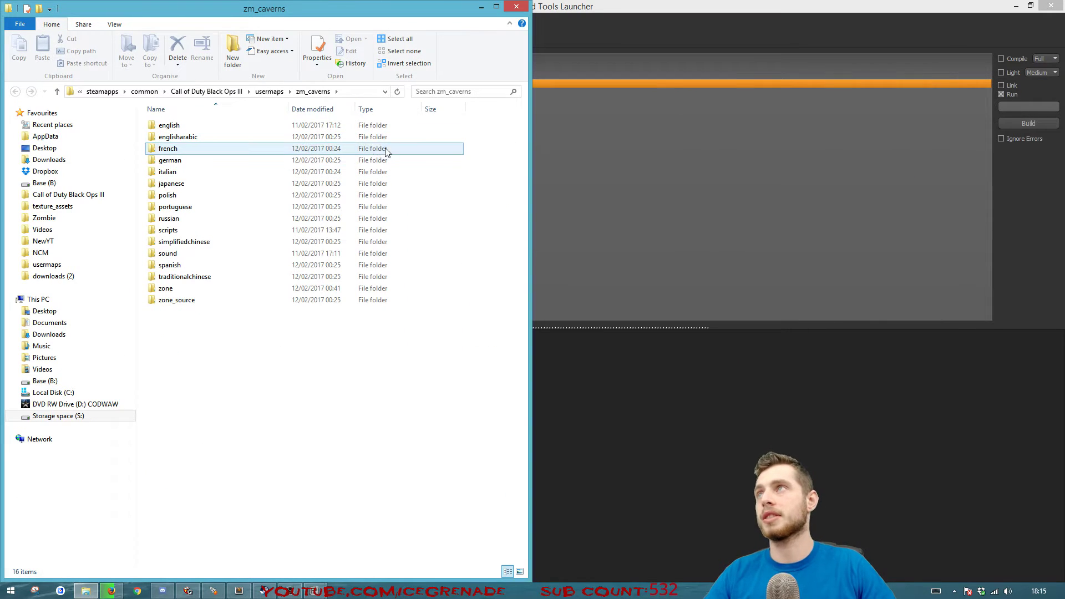
{"action": "right_click", "coordinate": [275, 95]}
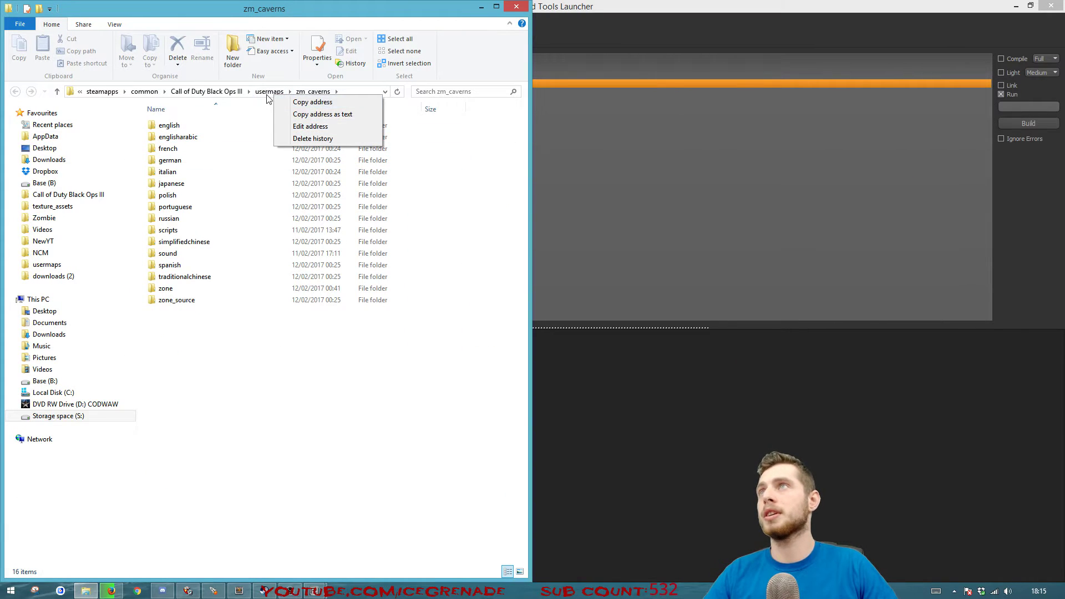
{"action": "left_click", "coordinate": [267, 92]}
Open the zm_caverns2 folder in a new window and place it side by side with the zm_caverns folder.
{"action": "left_click", "coordinate": [196, 160]}
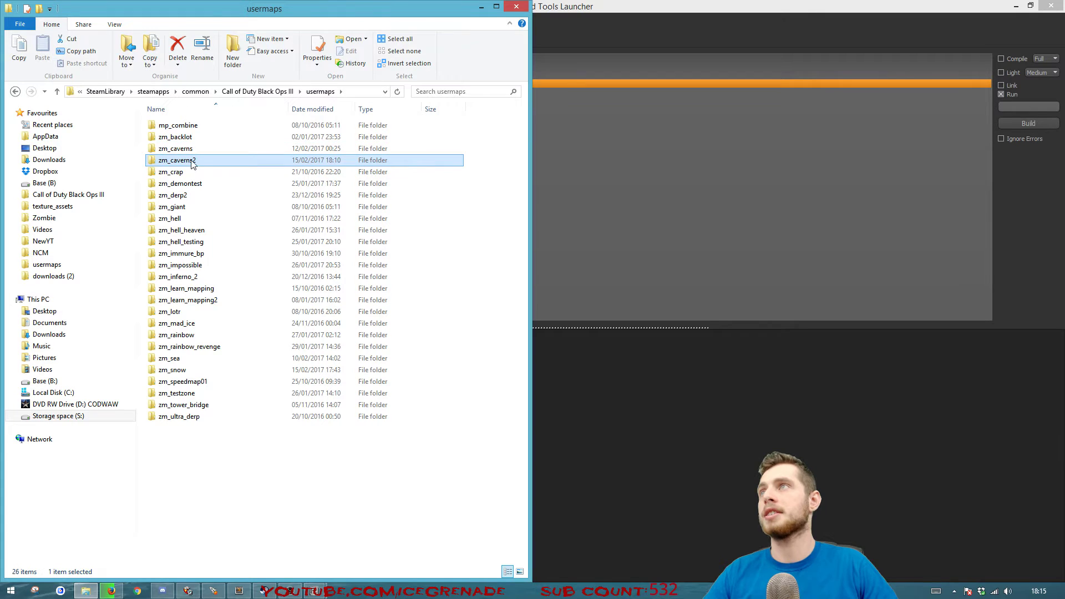
{"action": "right_click", "coordinate": [187, 164]}
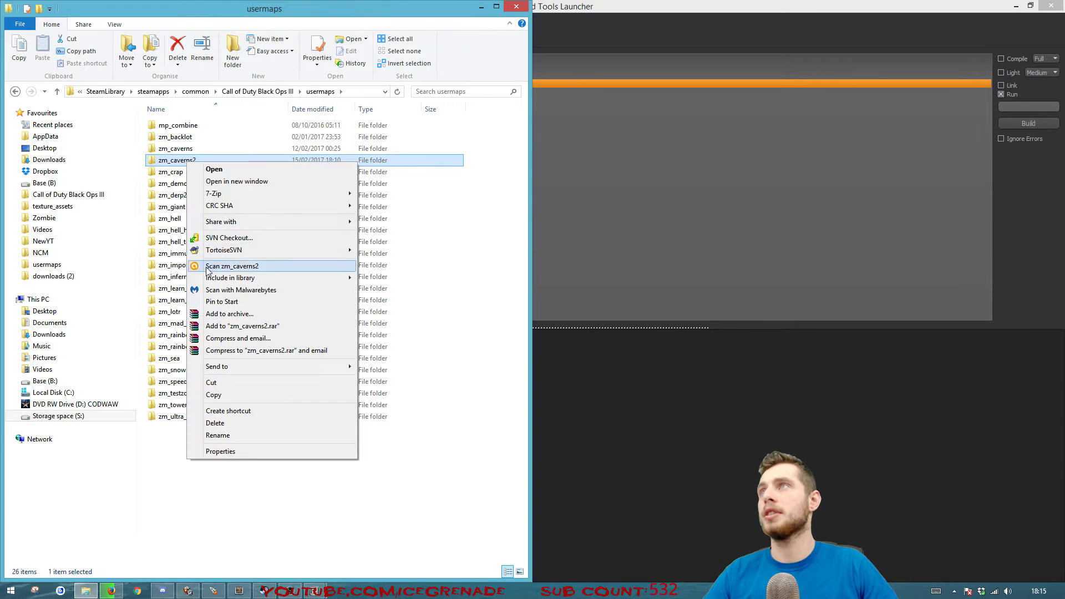
{"action": "left_click", "coordinate": [251, 182]}
{"action": "key", "text": "super+Right"}
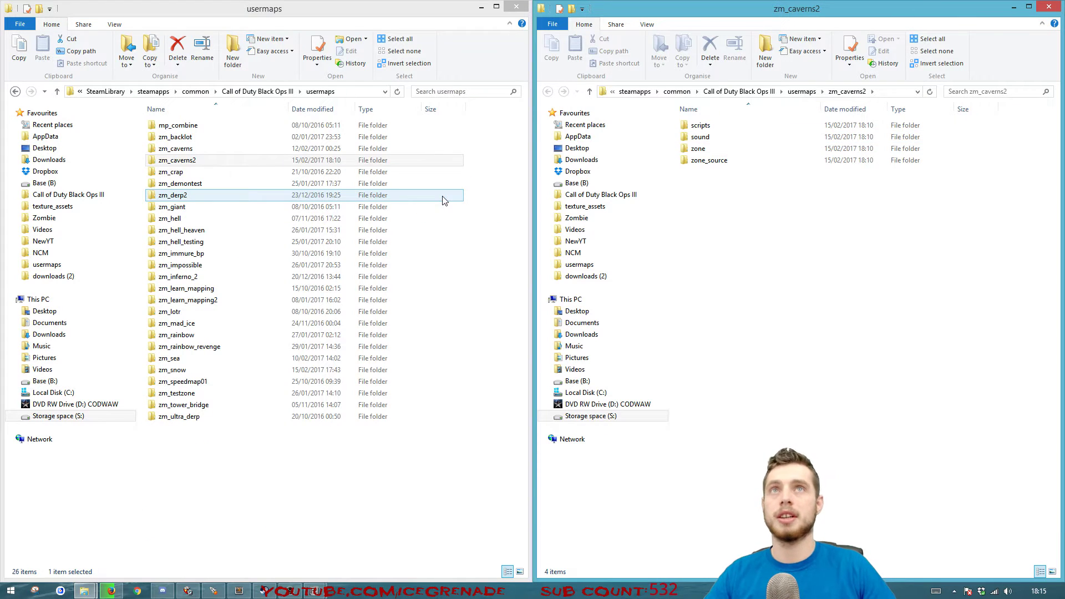
{"action": "double_click", "coordinate": [222, 149]}
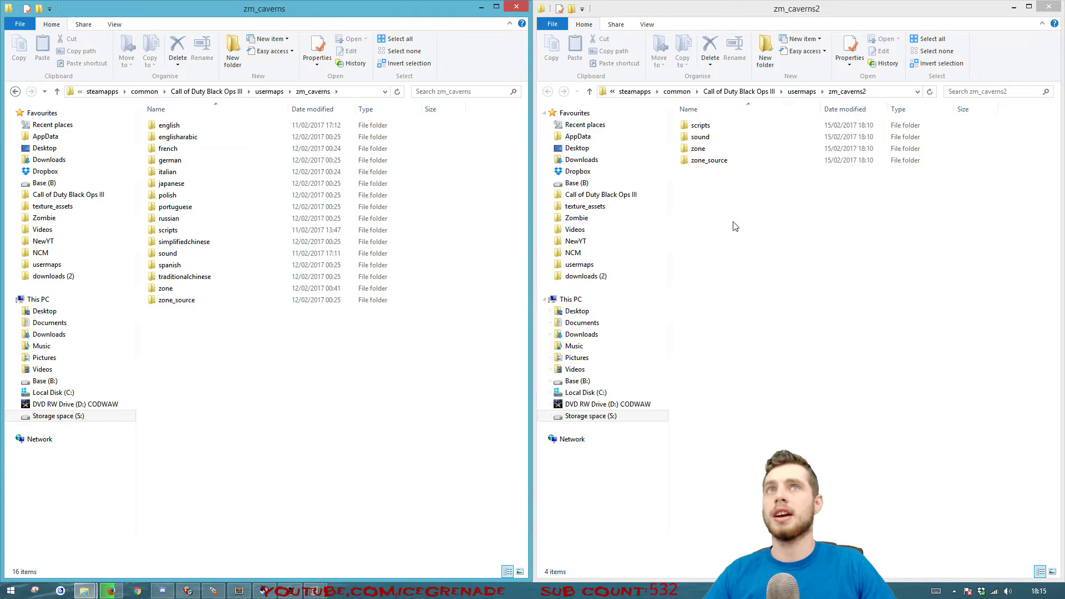
Copy all script files from zm_caverns' scripts/zm folder into zm_caverns2's scripts/zm folder.
{"action": "double_click", "coordinate": [701, 125]}
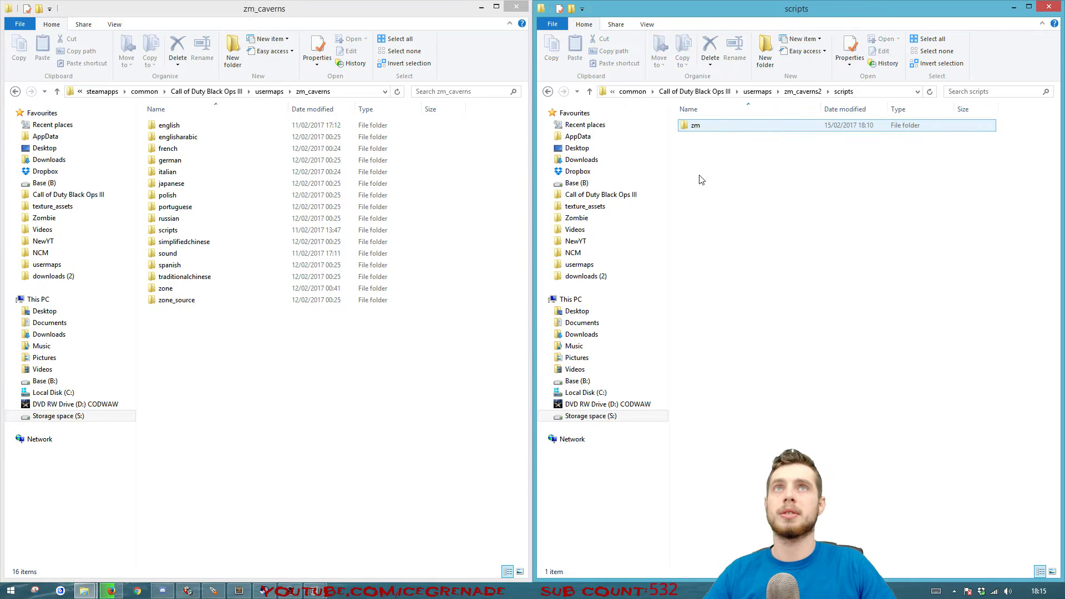
{"action": "double_click", "coordinate": [182, 231]}
{"action": "double_click", "coordinate": [166, 126]}
{"action": "double_click", "coordinate": [697, 125]}
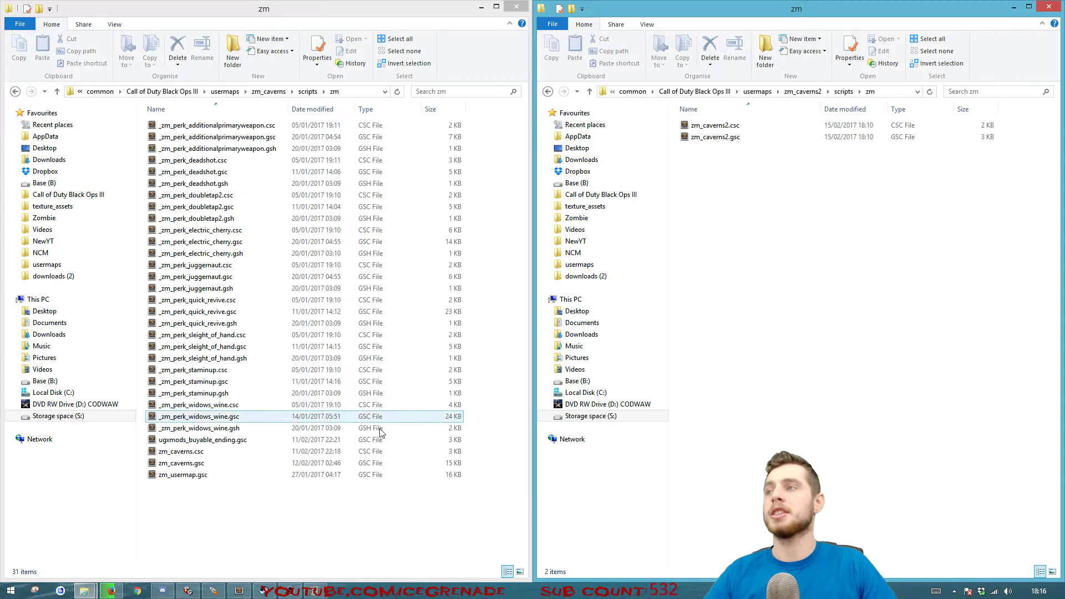
{"action": "left_click_drag", "start_coordinate": [378, 517], "coordinate": [161, 118]}
{"action": "key", "text": "ctrl+c"}
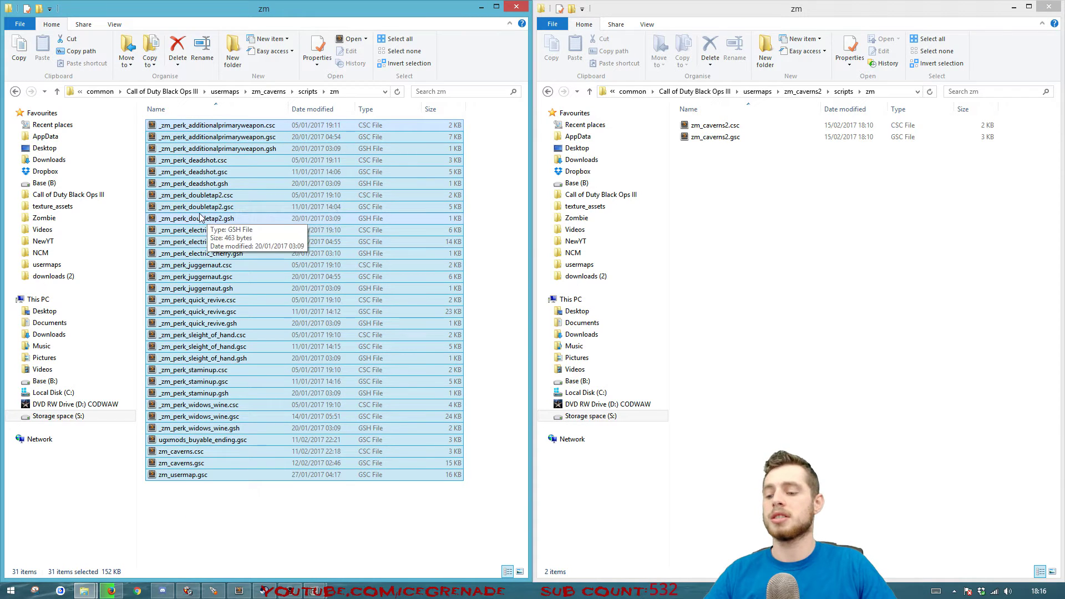
{"action": "left_click", "coordinate": [847, 304]}
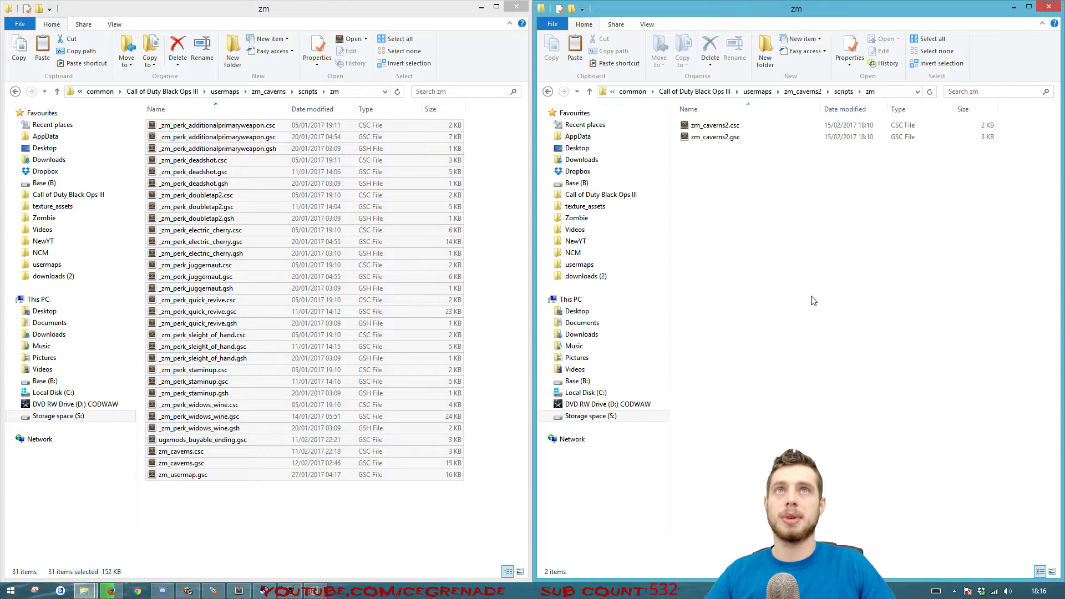
{"action": "key", "text": "ctrl+v"}
Delete the original zm_caverns2.csc and zm_caverns2.gsc files from zm_caverns2's scripts/zm folder.
{"action": "left_click", "coordinate": [739, 477]}
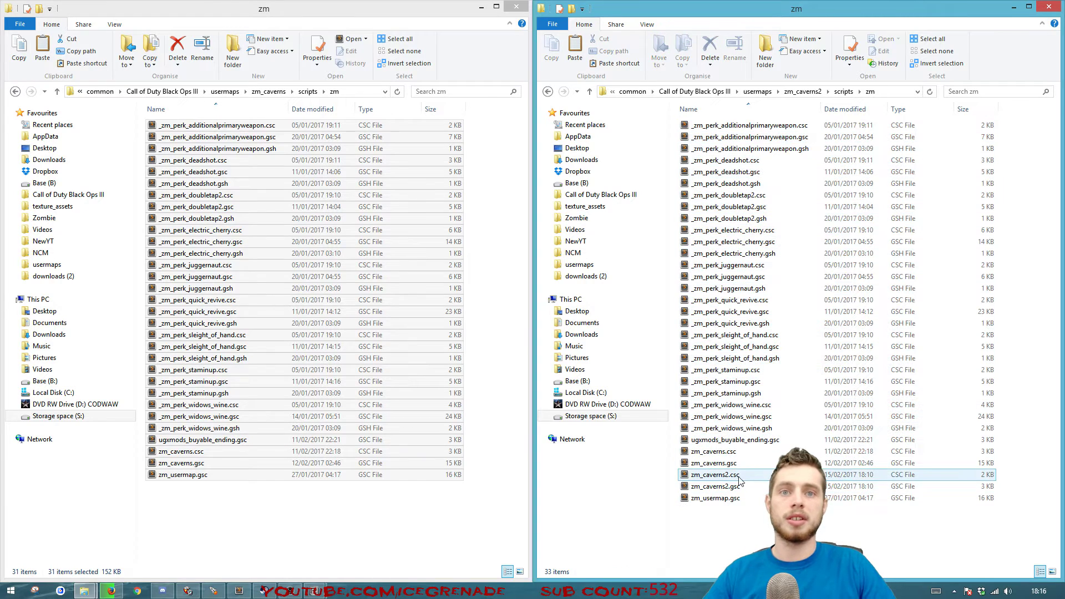
{"action": "left_click", "coordinate": [721, 487], "text": "shift"}
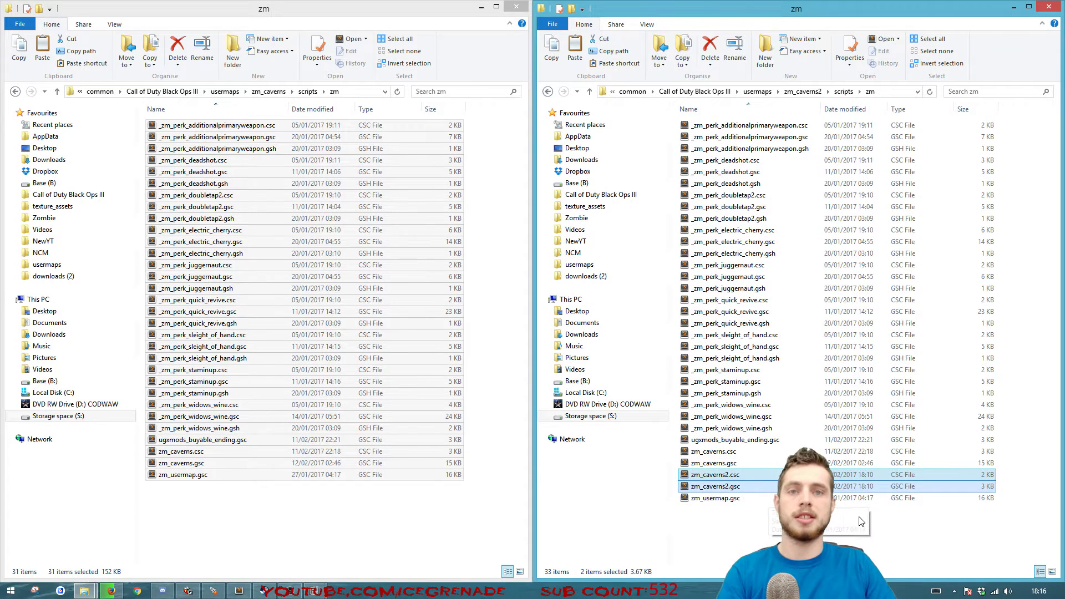
{"action": "key", "text": "Delete"}
Rename the copied zm_caverns.csc and zm_caverns.gsc to zm_caverns2.csc and zm_caverns2.gsc.
{"action": "left_click", "coordinate": [731, 452]}
{"action": "key", "text": "F2"}
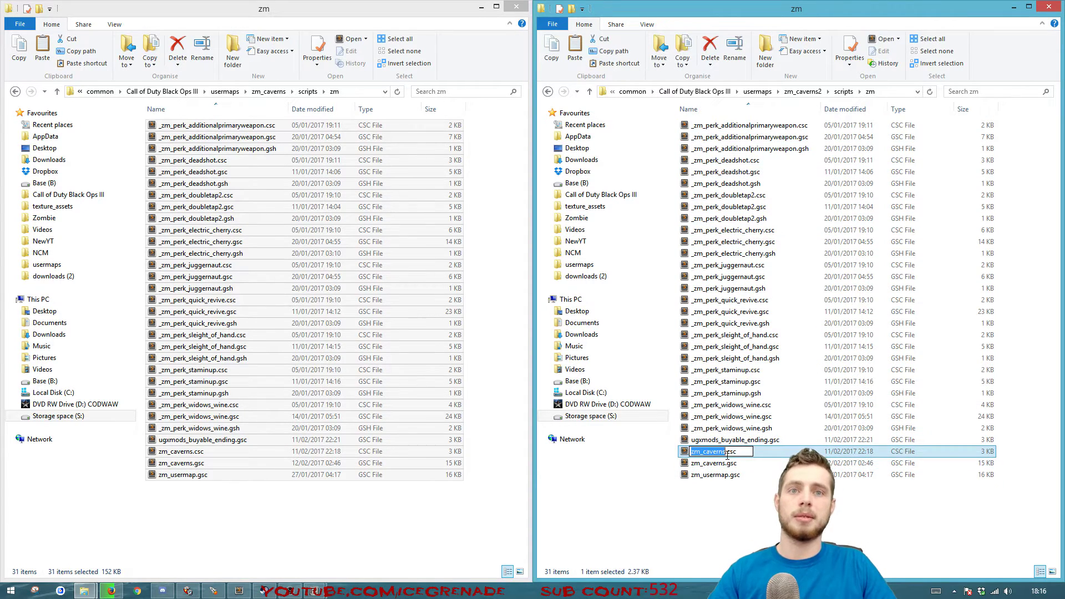
{"action": "left_click", "coordinate": [727, 455]}
{"action": "type", "text": "2"}
{"action": "key", "text": "Return"}
{"action": "left_click", "coordinate": [730, 452]}
{"action": "key", "text": "F2"}
{"action": "left_click", "coordinate": [727, 453]}
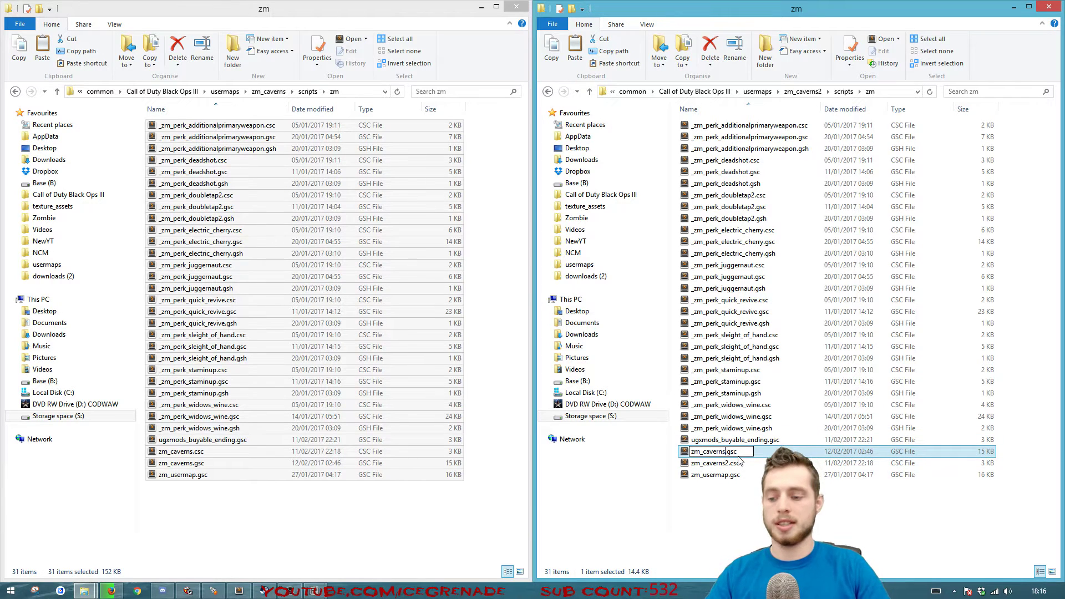
{"action": "type", "text": "2"}
{"action": "key", "text": "Return"}
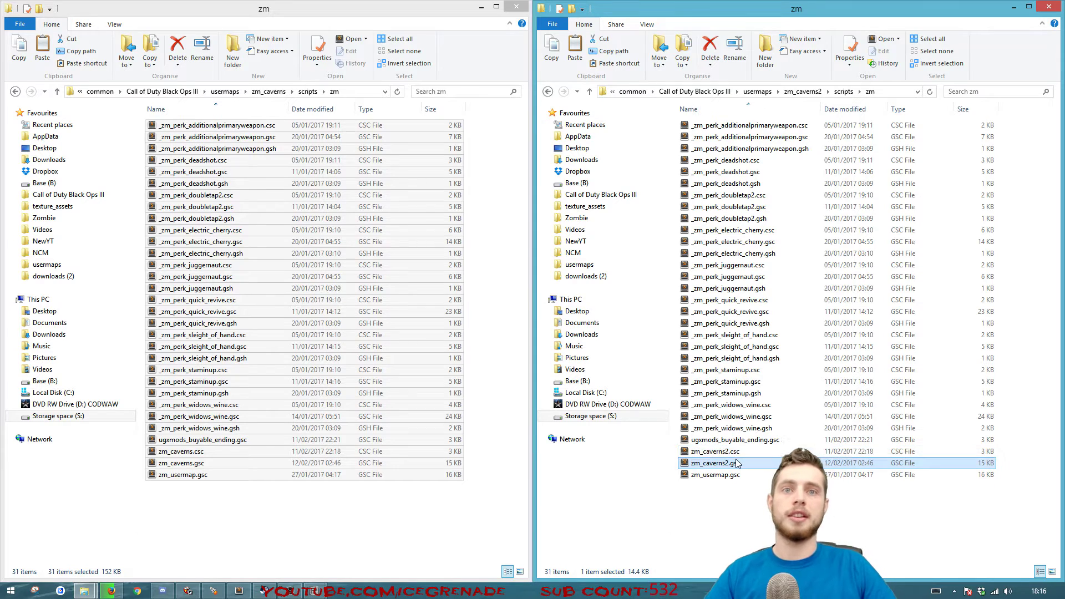
{"action": "left_click", "coordinate": [737, 499]}
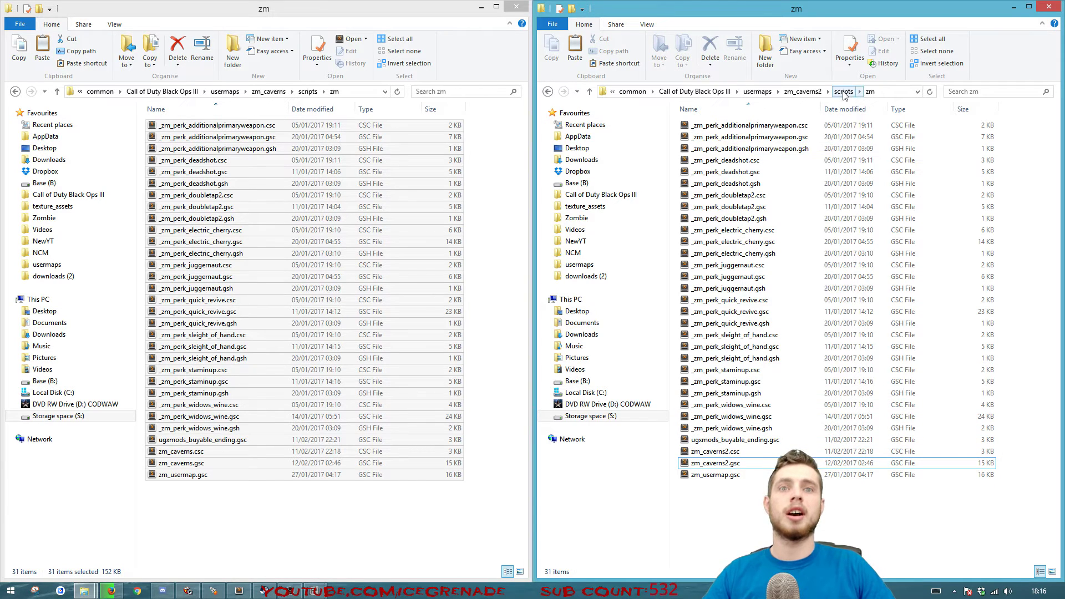
Copy zm_caverns.szc from zm_caverns' sound/zoneconfig folder into the matching zm_caverns2 folder.
{"action": "left_click", "coordinate": [843, 92]}
{"action": "left_click", "coordinate": [802, 91]}
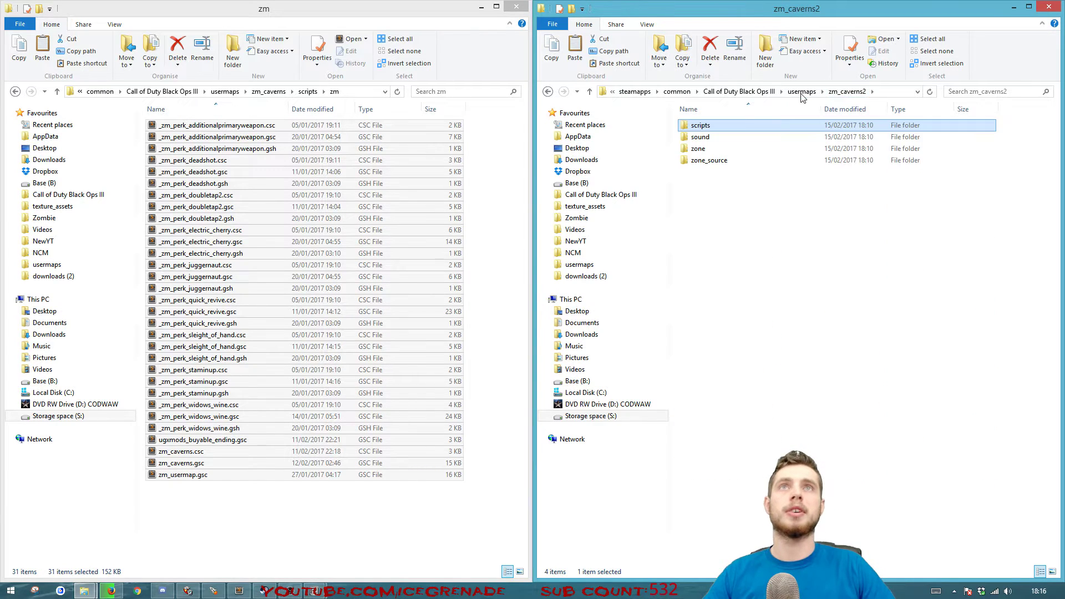
{"action": "double_click", "coordinate": [700, 137]}
{"action": "double_click", "coordinate": [703, 125]}
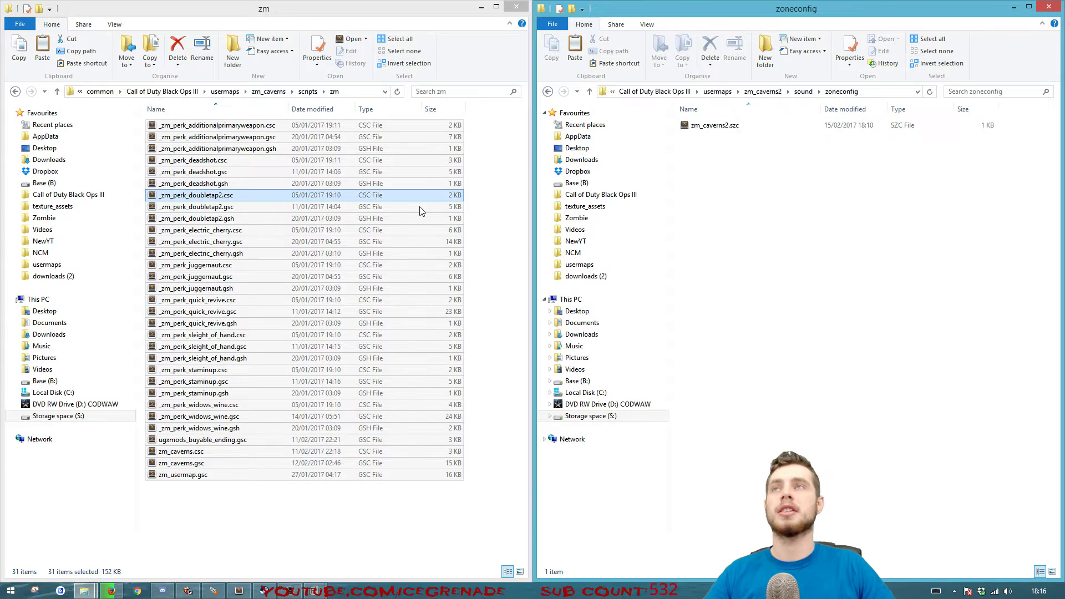
{"action": "left_click", "coordinate": [273, 92]}
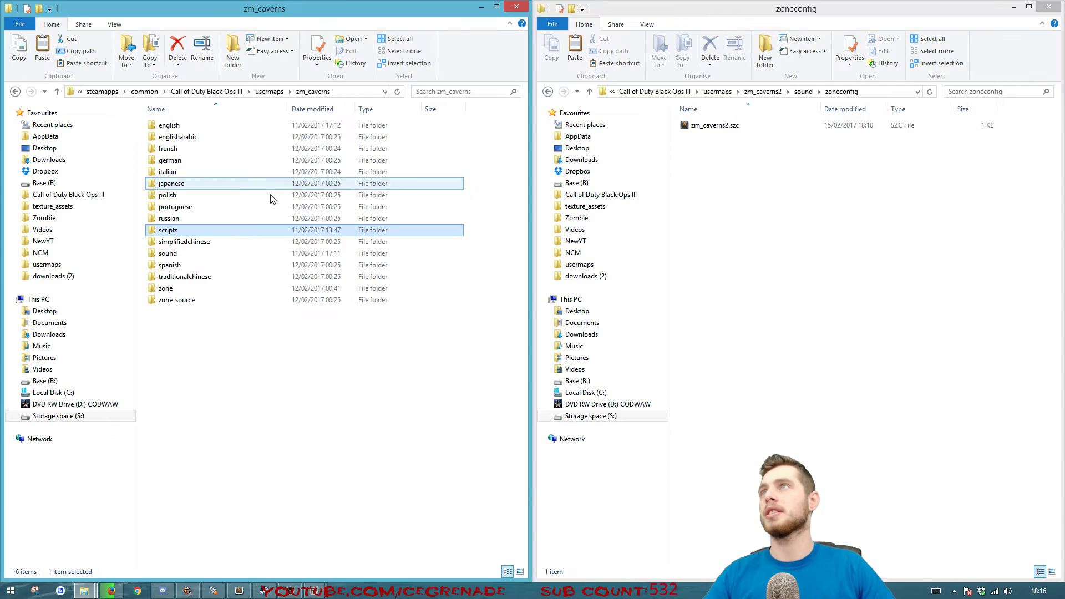
{"action": "double_click", "coordinate": [167, 253]}
{"action": "double_click", "coordinate": [199, 139]}
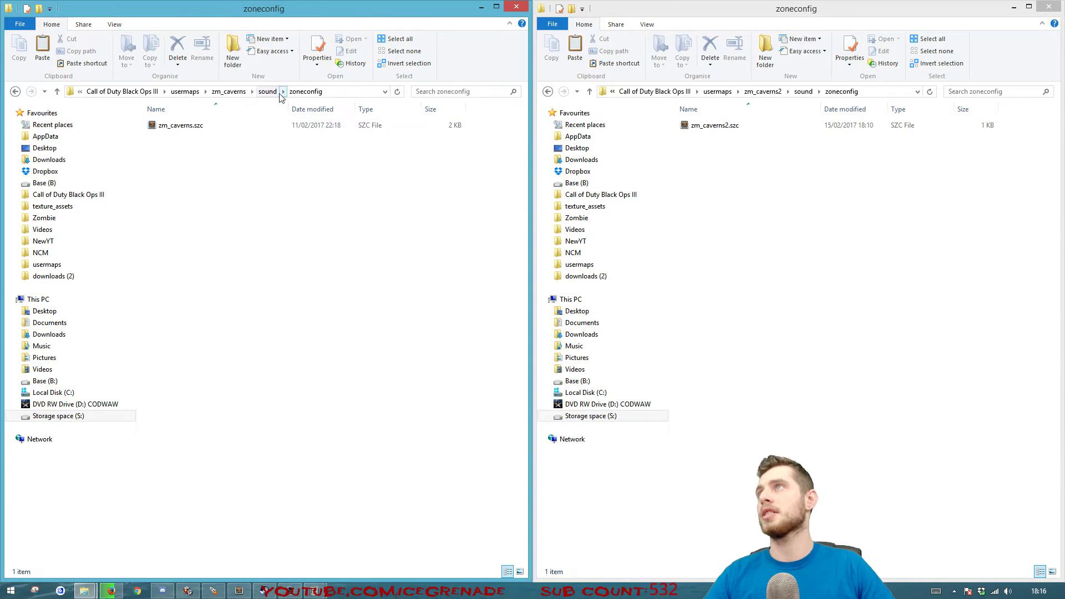
{"action": "left_click", "coordinate": [192, 127]}
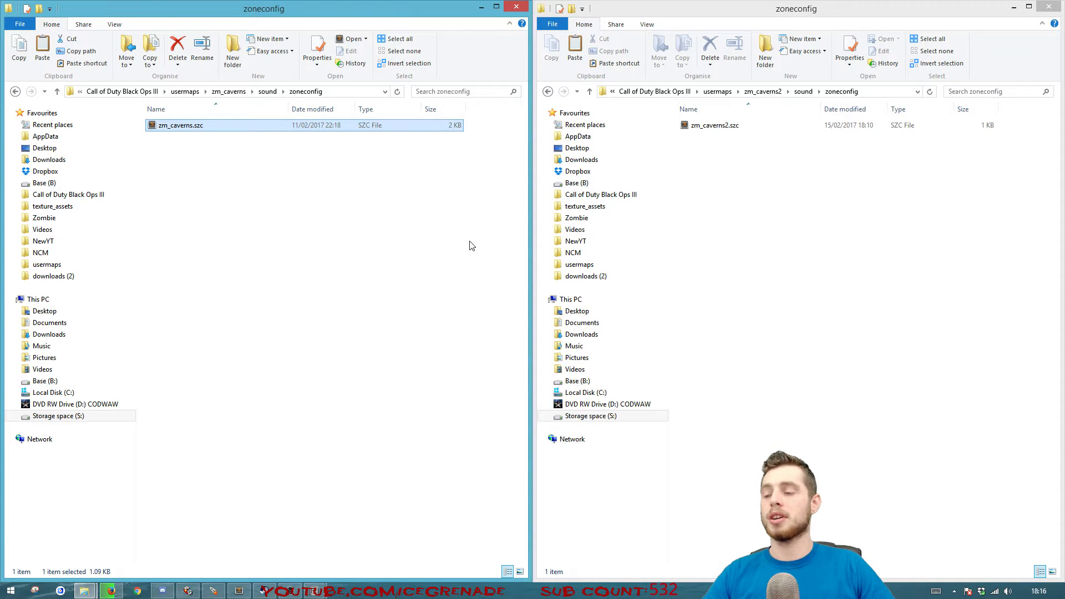
{"action": "key", "text": "ctrl+c"}
{"action": "left_click", "coordinate": [729, 248]}
{"action": "key", "text": "ctrl+v"}
Delete the original zm_caverns2.szc and rename the copied zm_caverns.szc to zm_caverns2.szc.
{"action": "left_click", "coordinate": [725, 138]}
{"action": "key", "text": "Delete"}
{"action": "left_click", "coordinate": [728, 126]}
{"action": "left_click", "coordinate": [727, 128]}
{"action": "type", "text": "2"}
{"action": "key", "text": "Return"}
Open zm_caverns2.szc in Sublime Text, change its Name entry to zm_caverns2, save the file and minimize the editor.
{"action": "key", "text": "Return"}
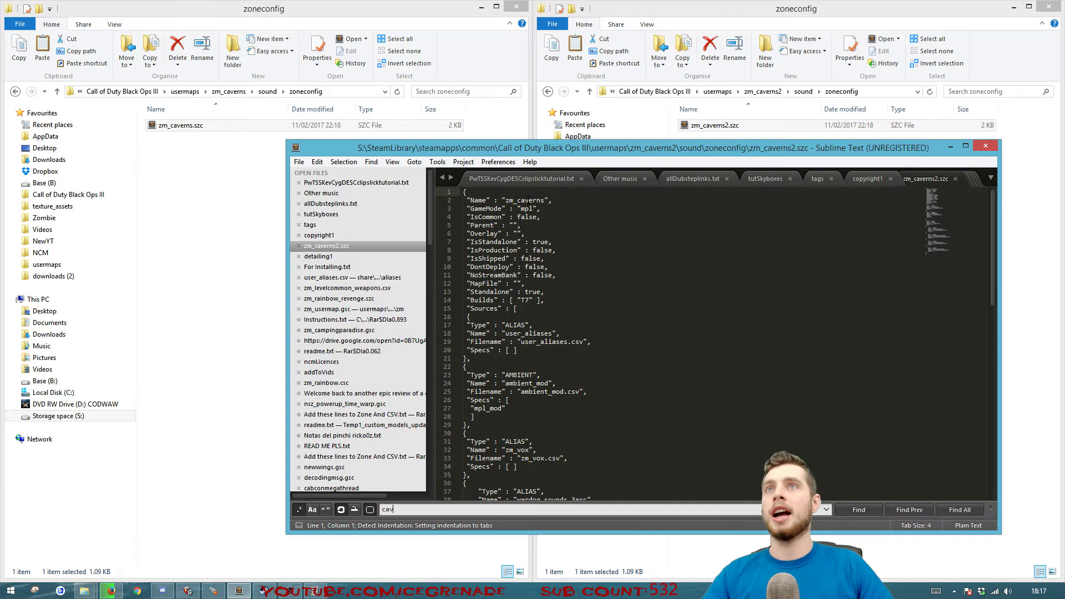
{"action": "type", "text": "2"}
{"action": "scroll", "coordinate": [652, 339], "scroll_direction": "down", "scroll_amount": 10}
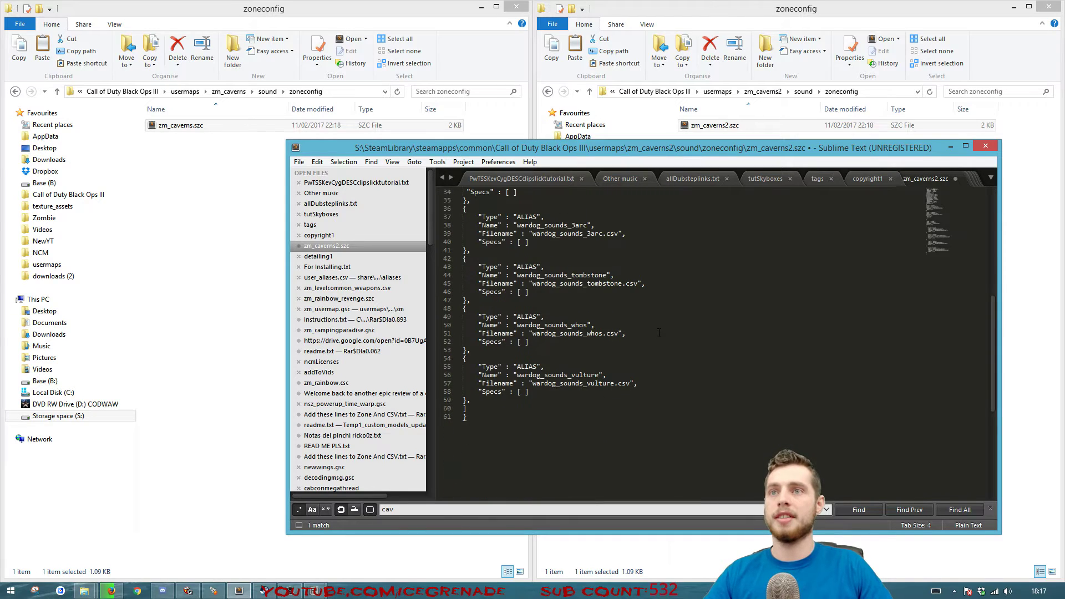
{"action": "scroll", "coordinate": [659, 332], "scroll_direction": "up", "scroll_amount": 10}
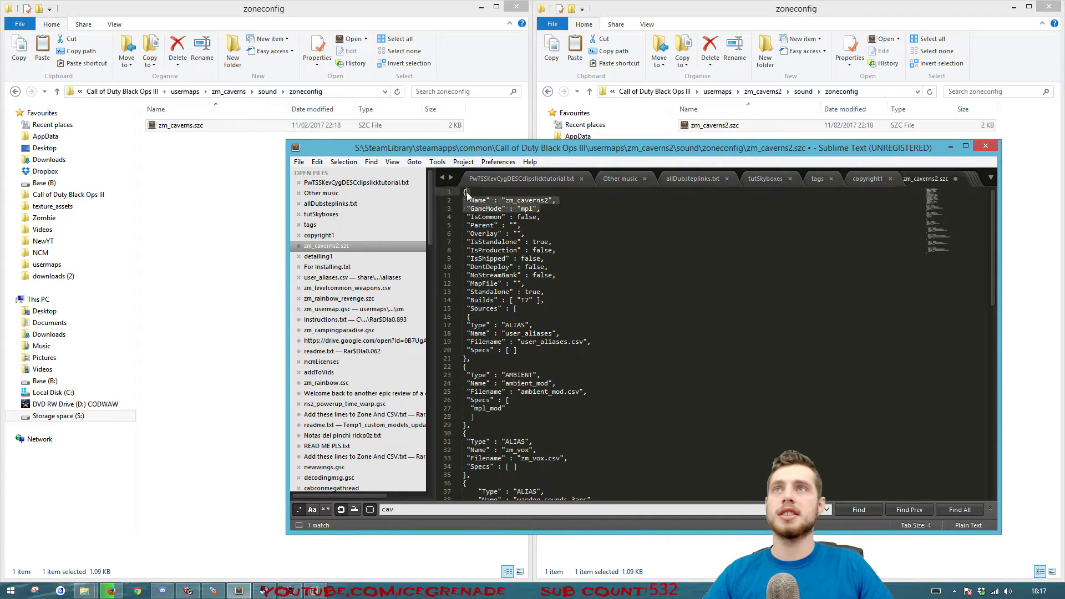
{"action": "key", "text": "ctrl+s"}
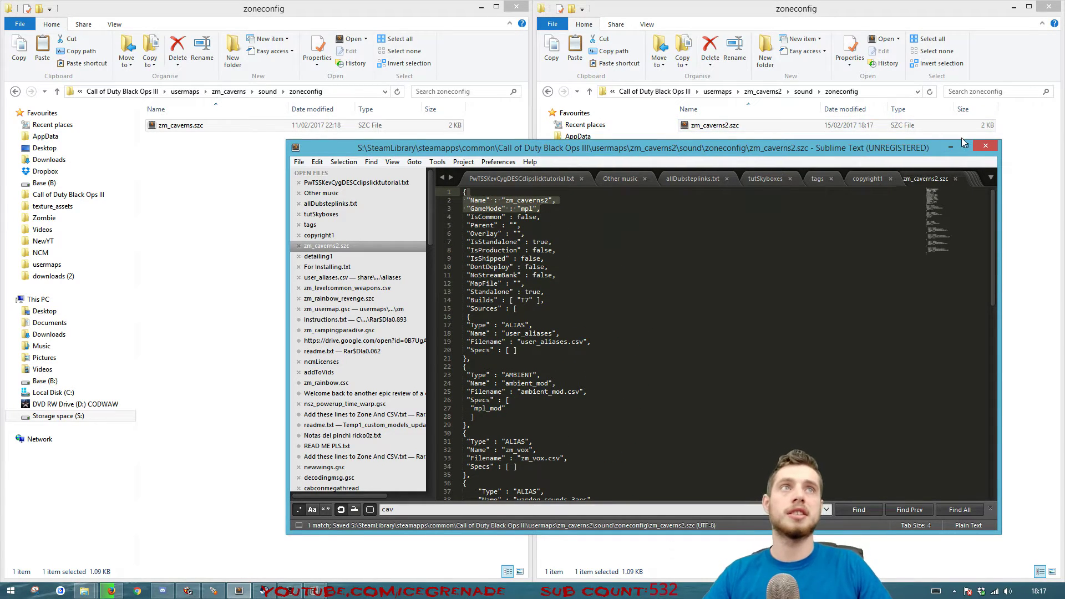
{"action": "left_click", "coordinate": [950, 145]}
Copy zm_caverns.zone from zm_caverns' zone_source folder into zm_caverns2's zone_source folder.
{"action": "left_click", "coordinate": [776, 92]}
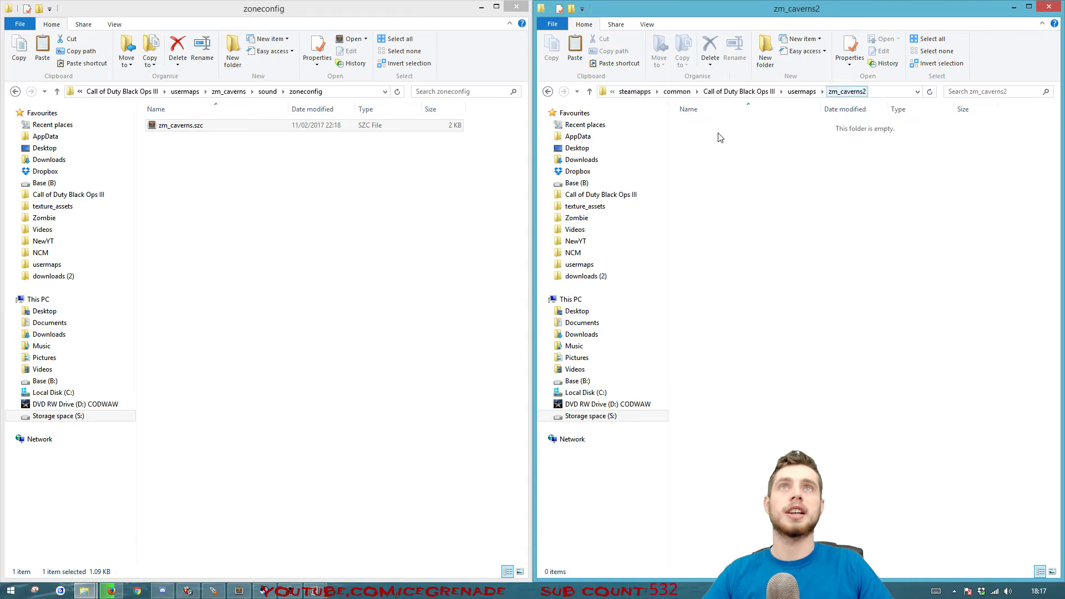
{"action": "left_click", "coordinate": [228, 91]}
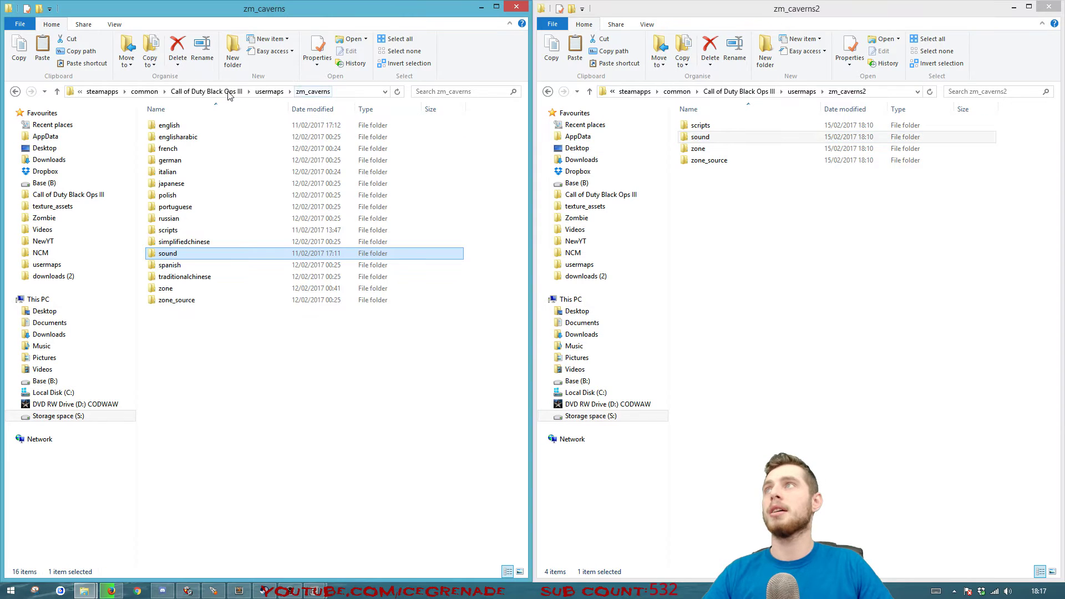
{"action": "double_click", "coordinate": [712, 161]}
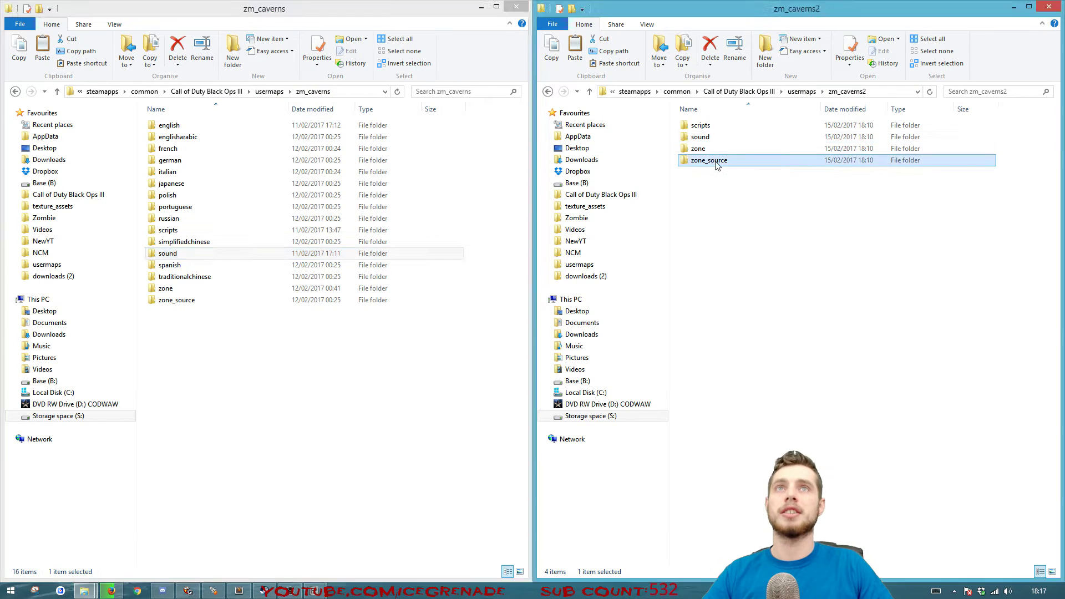
{"action": "double_click", "coordinate": [176, 299]}
{"action": "left_click", "coordinate": [186, 288]}
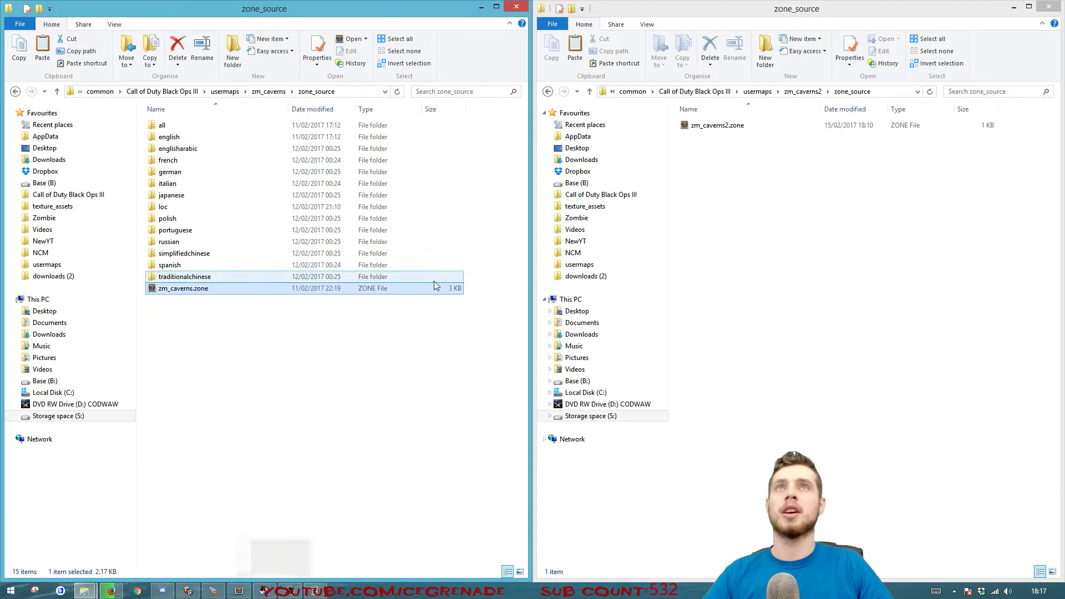
{"action": "left_click", "coordinate": [185, 290]}
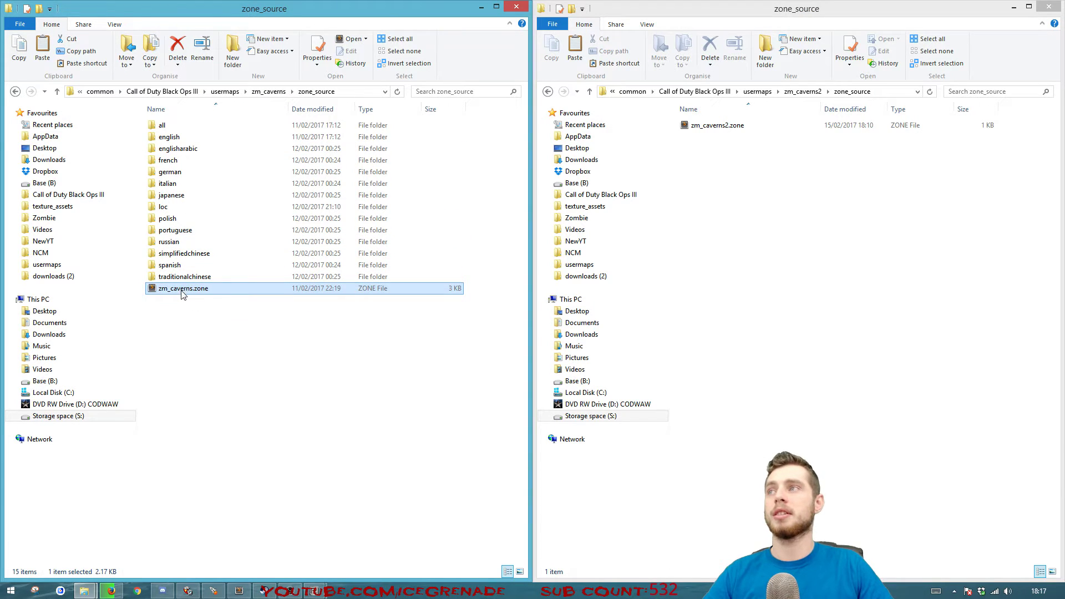
{"action": "left_click", "coordinate": [702, 277]}
{"action": "key", "text": "ctrl+v"}
Delete the original zm_caverns2.zone and rename the copied zm_caverns.zone to zm_caverns2.zone.
{"action": "left_click", "coordinate": [723, 140]}
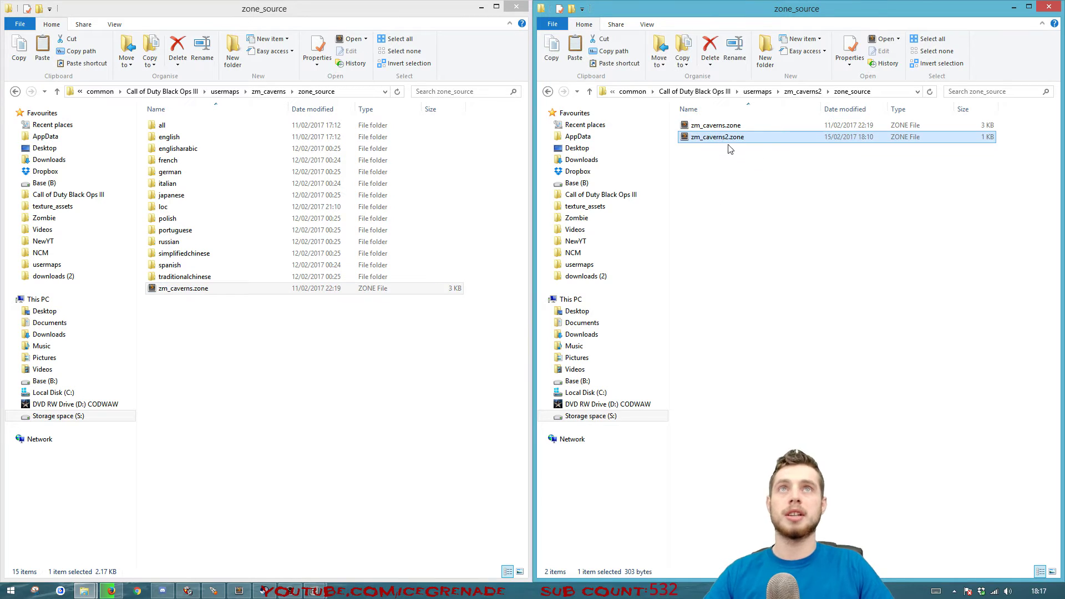
{"action": "key", "text": "Delete"}
{"action": "left_click", "coordinate": [724, 127]}
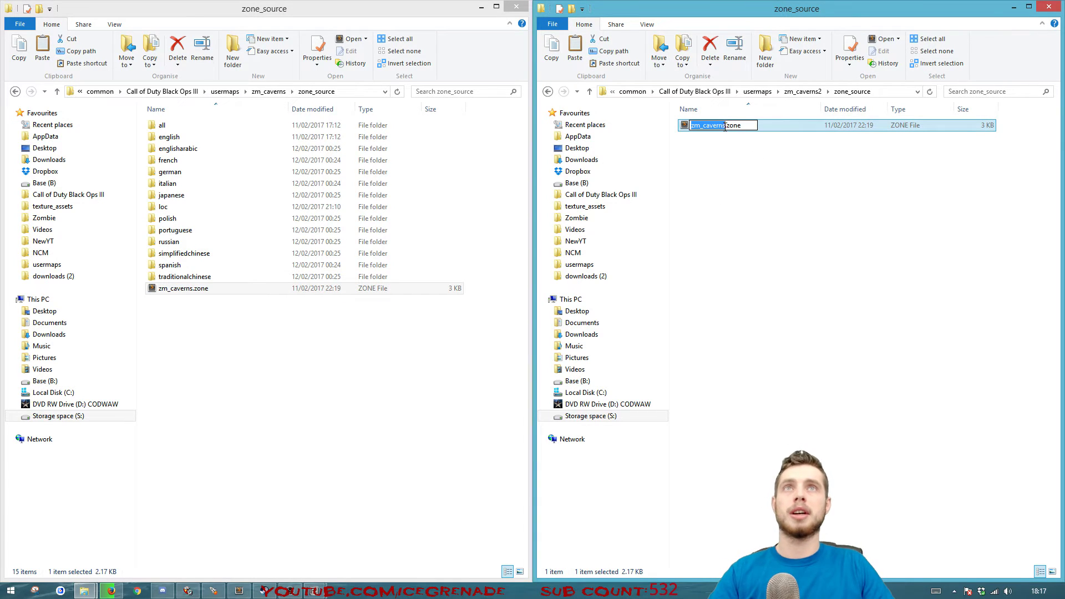
{"action": "key", "text": "Return"}
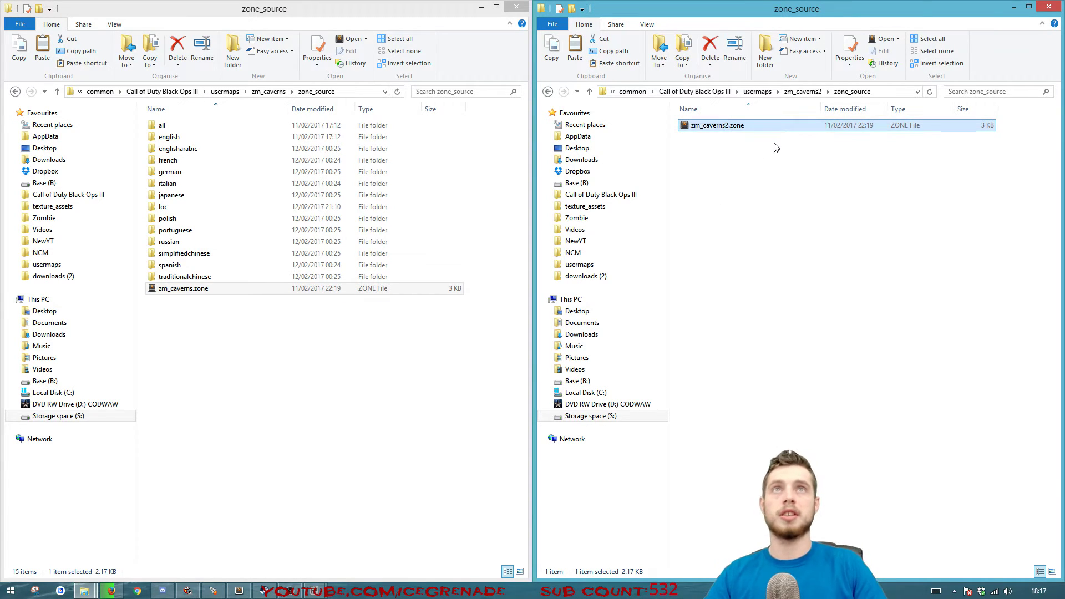
Open zm_caverns2.zone, change its zm_caverns references in the BSP, audio and script lines to zm_caverns2, and save the file.
{"action": "double_click", "coordinate": [730, 129]}
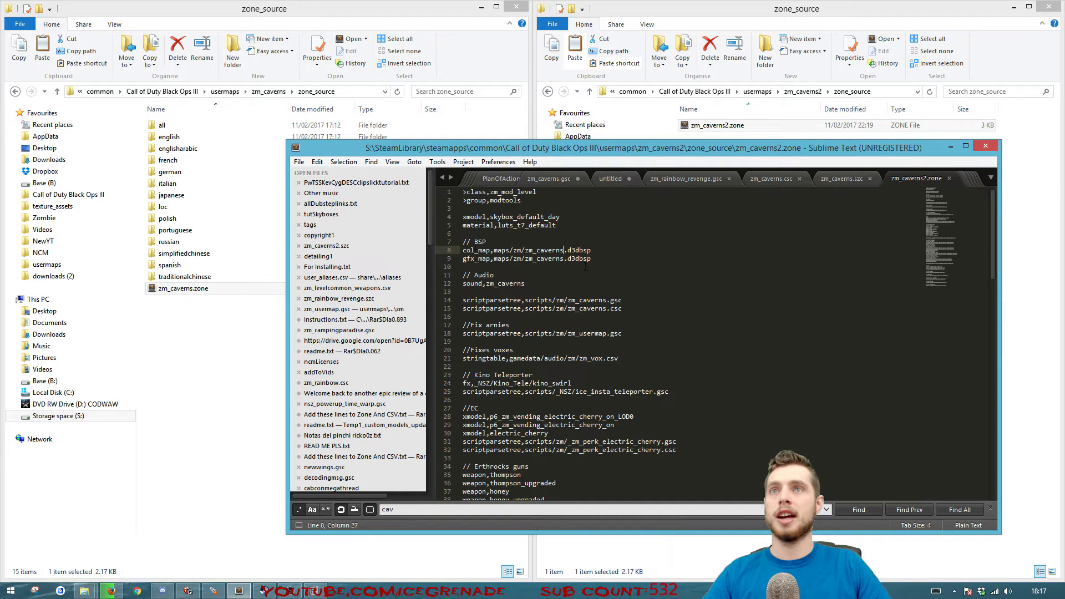
{"action": "type", "text": "2"}
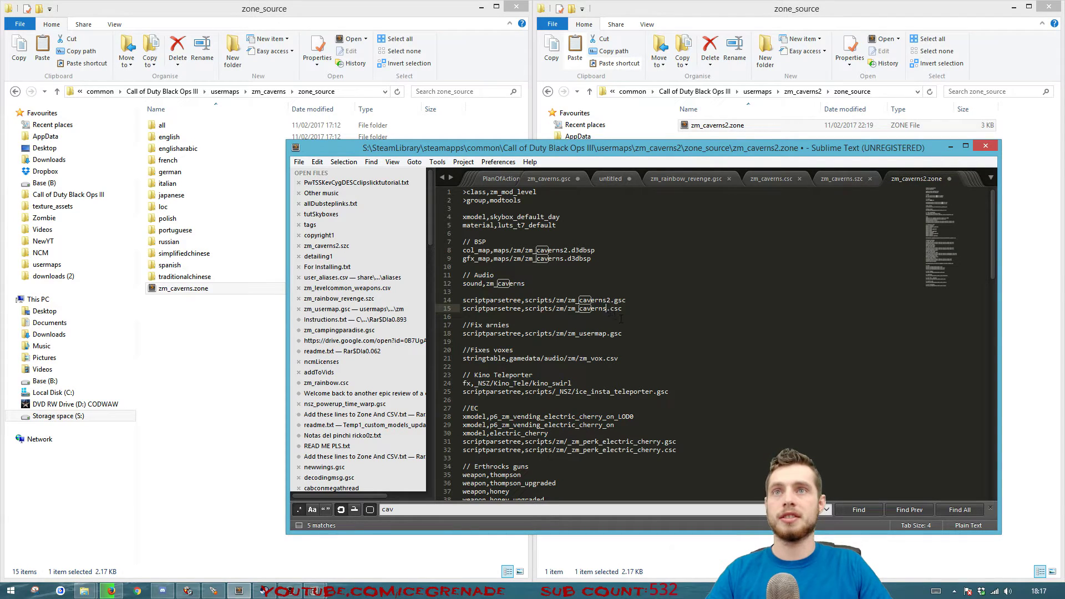
{"action": "key", "text": "ctrl+s"}
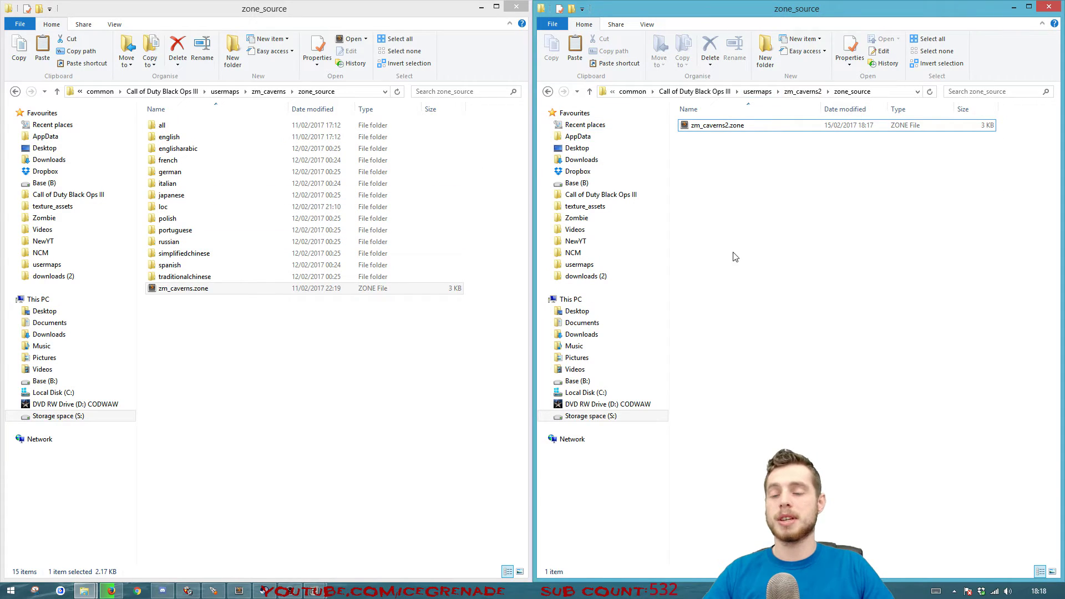
Switch to the Radiant window with zm_caverns2.map, deselect the pasted cavern geometry and bring the skybox into view.
{"action": "mouse_move", "coordinate": [315, 591]}
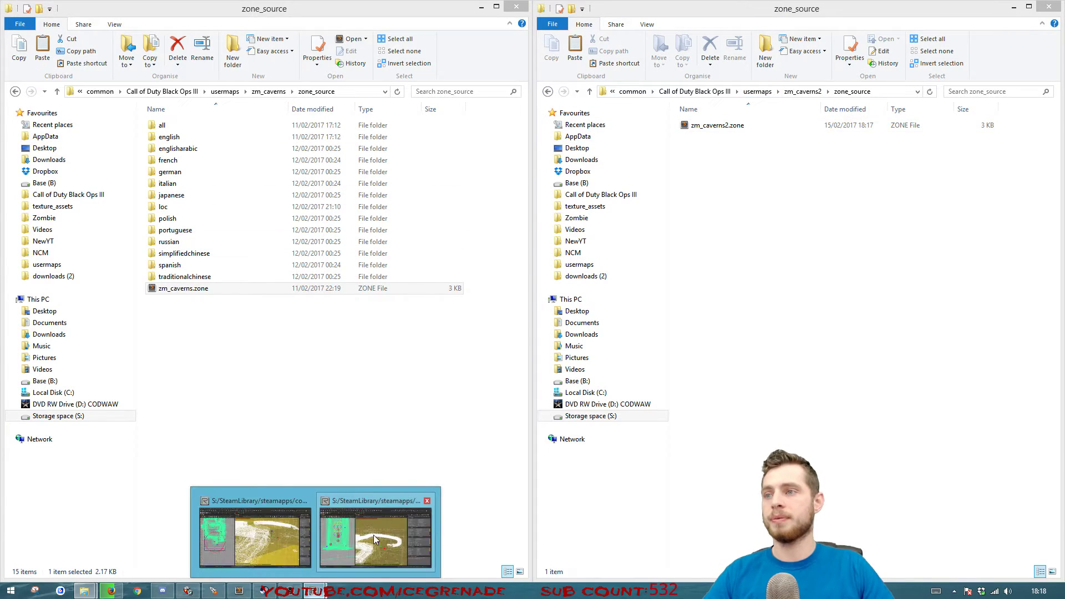
{"action": "left_click", "coordinate": [377, 552]}
{"action": "right_click_drag", "start_coordinate": [644, 333], "coordinate": [638, 299]}
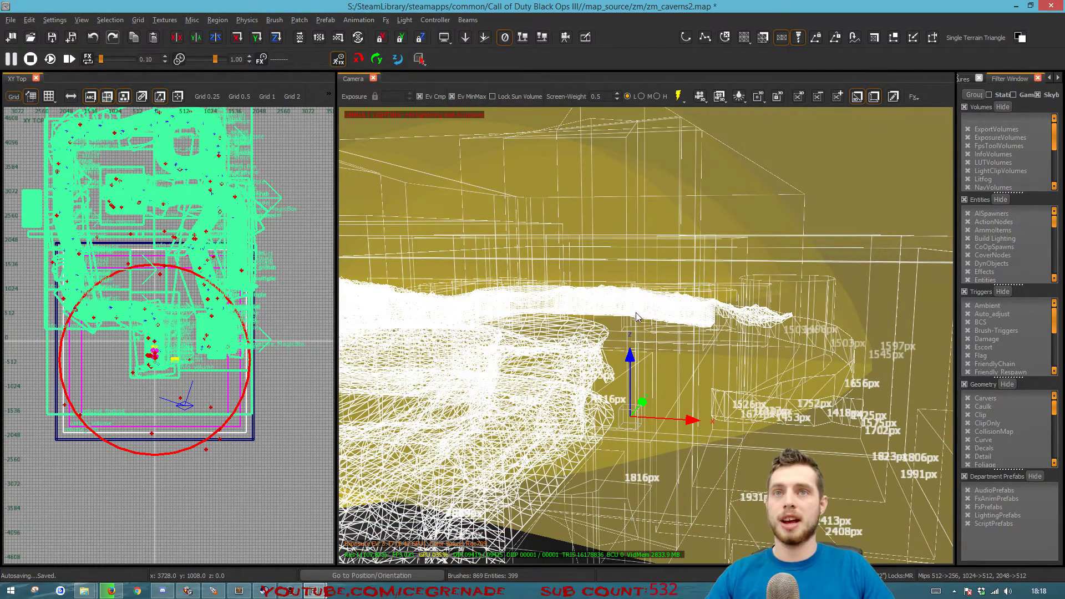
{"action": "key", "text": "Escape"}
{"action": "right_click_drag", "start_coordinate": [650, 315], "coordinate": [658, 274]}
{"action": "mouse_move", "coordinate": [646, 335]}
{"action": "right_mouse_down"}
{"action": "mouse_move", "coordinate": [638, 274]}
{"action": "mouse_move", "coordinate": [622, 276]}
{"action": "mouse_move", "coordinate": [614, 305]}
{"action": "mouse_move", "coordinate": [646, 319]}
{"action": "mouse_move", "coordinate": [639, 350]}
{"action": "right_mouse_up"}
{"action": "key", "text": "s"}
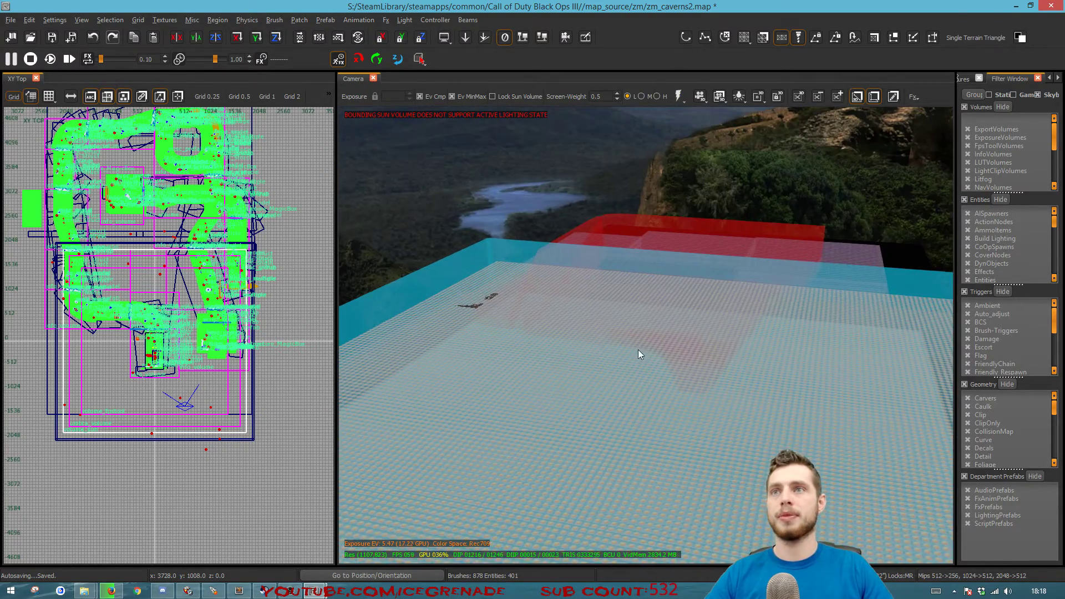
Stretch the skybox brushes in the top view along Y to y 5920, covering the length of the caverns.
{"action": "left_click", "coordinate": [527, 246], "text": "shift"}
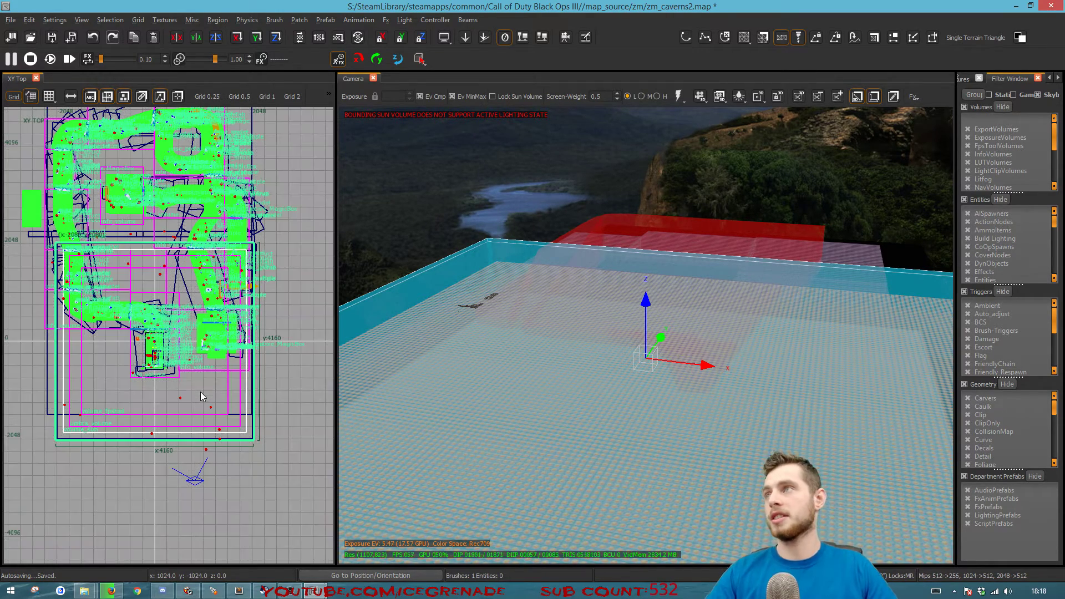
{"action": "scroll", "coordinate": [200, 391], "scroll_direction": "down", "scroll_amount": 6}
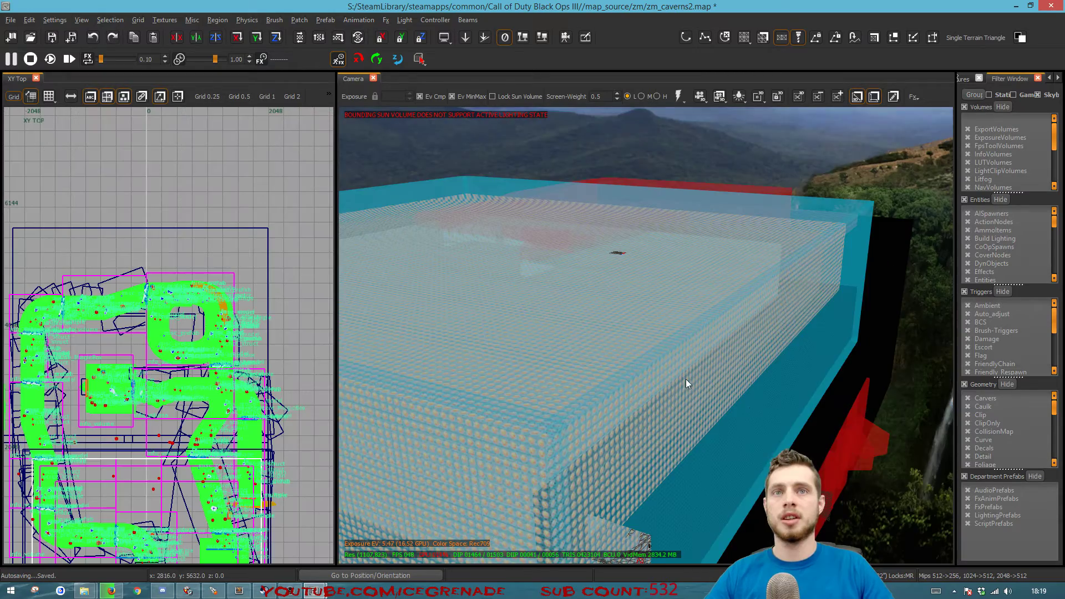
{"action": "left_click", "coordinate": [724, 344], "text": "shift"}
{"action": "left_click", "coordinate": [617, 271], "text": "shift"}
{"action": "mouse_move", "coordinate": [618, 271]}
{"action": "right_mouse_down"}
{"action": "mouse_move", "coordinate": [618, 211]}
{"action": "mouse_move", "coordinate": [654, 278]}
{"action": "mouse_move", "coordinate": [616, 261]}
{"action": "mouse_move", "coordinate": [660, 249]}
{"action": "mouse_move", "coordinate": [638, 266]}
{"action": "mouse_move", "coordinate": [646, 282]}
{"action": "mouse_move", "coordinate": [583, 261]}
{"action": "mouse_move", "coordinate": [616, 266]}
{"action": "mouse_move", "coordinate": [593, 264]}
{"action": "mouse_move", "coordinate": [604, 265]}
{"action": "right_mouse_up"}
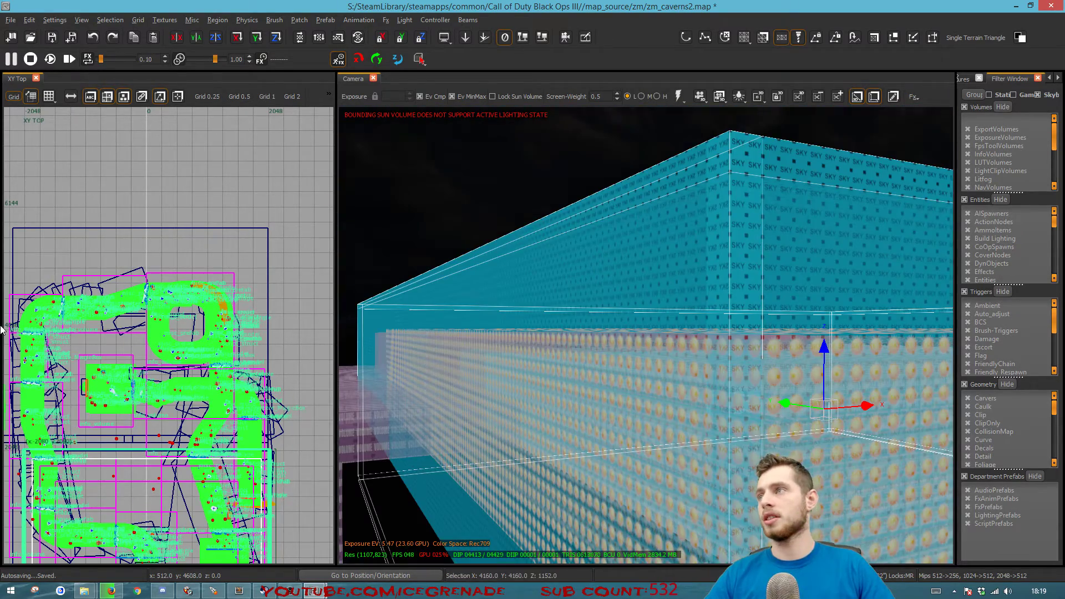
{"action": "scroll", "coordinate": [44, 322], "scroll_direction": "down", "scroll_amount": 4}
{"action": "mouse_move", "coordinate": [73, 363]}
{"action": "left_mouse_down"}
{"action": "mouse_move", "coordinate": [80, 238]}
{"action": "mouse_move", "coordinate": [80, 291]}
{"action": "left_mouse_up"}
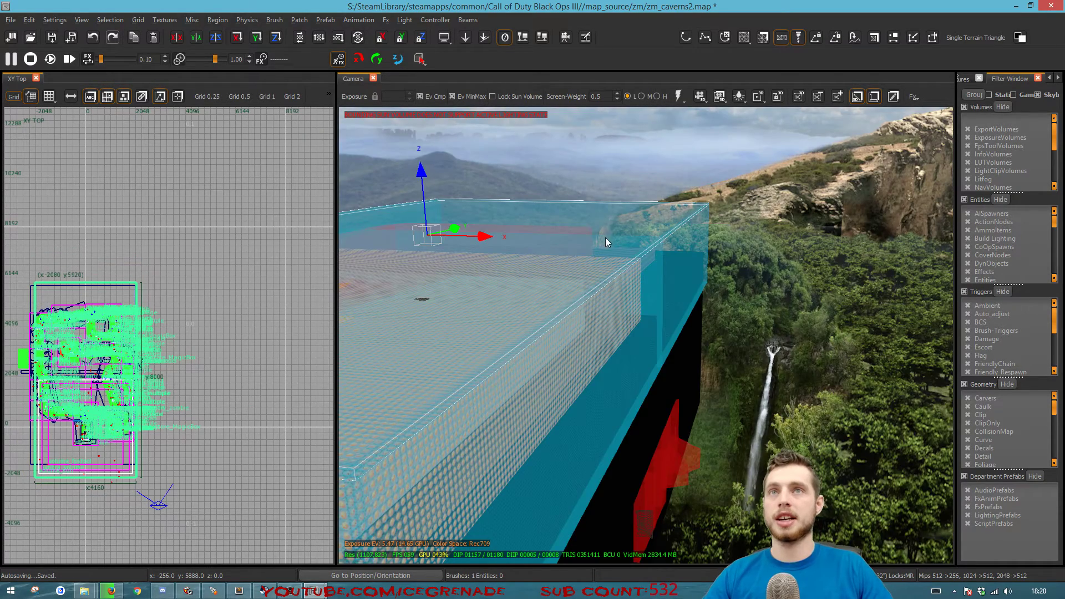
Move the skybox end wall that crosses the caverns 3840 units along Y, to the stretched box's edge at y 5920.
{"action": "mouse_move", "coordinate": [604, 237]}
{"action": "right_mouse_down"}
{"action": "mouse_move", "coordinate": [723, 251]}
{"action": "mouse_move", "coordinate": [684, 245]}
{"action": "right_mouse_up"}
{"action": "key", "text": "h"}
{"action": "left_click", "coordinate": [687, 244], "text": "shift"}
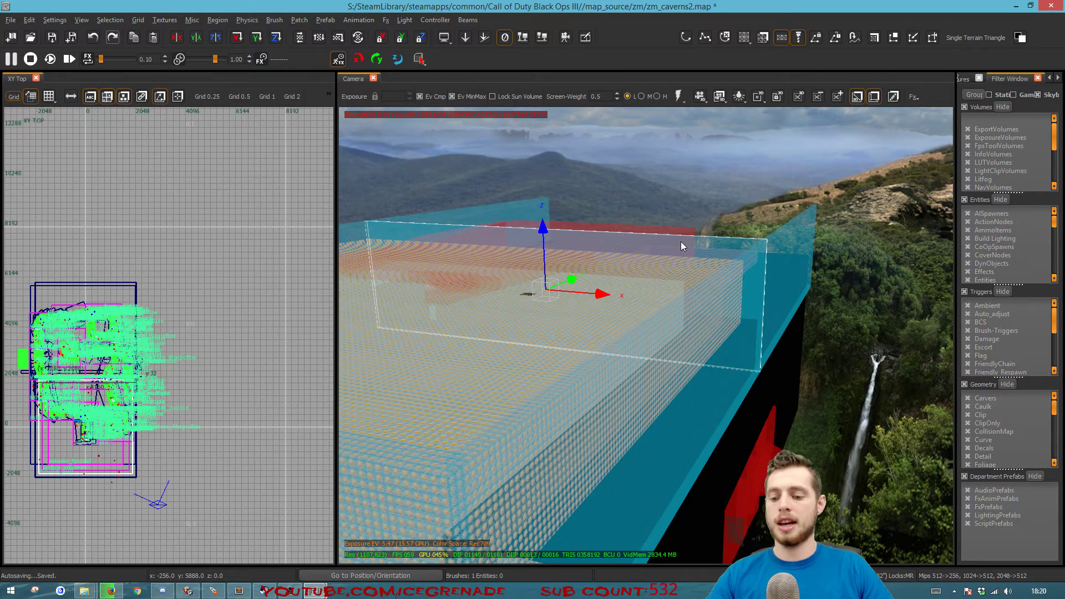
{"action": "left_click", "coordinate": [681, 241], "text": "shift"}
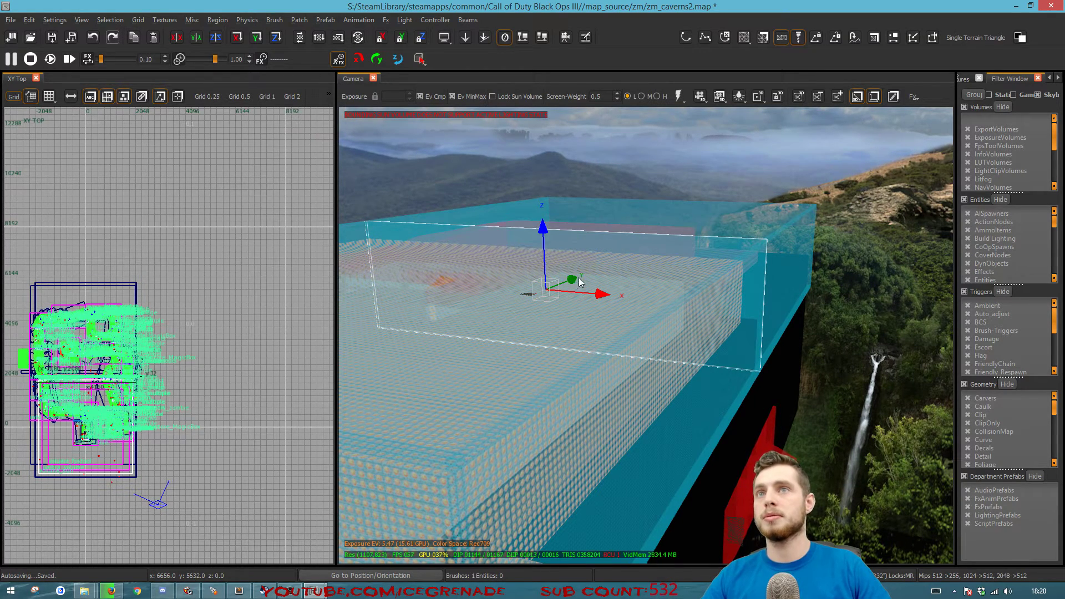
{"action": "left_click_drag", "start_coordinate": [578, 281], "coordinate": [685, 236]}
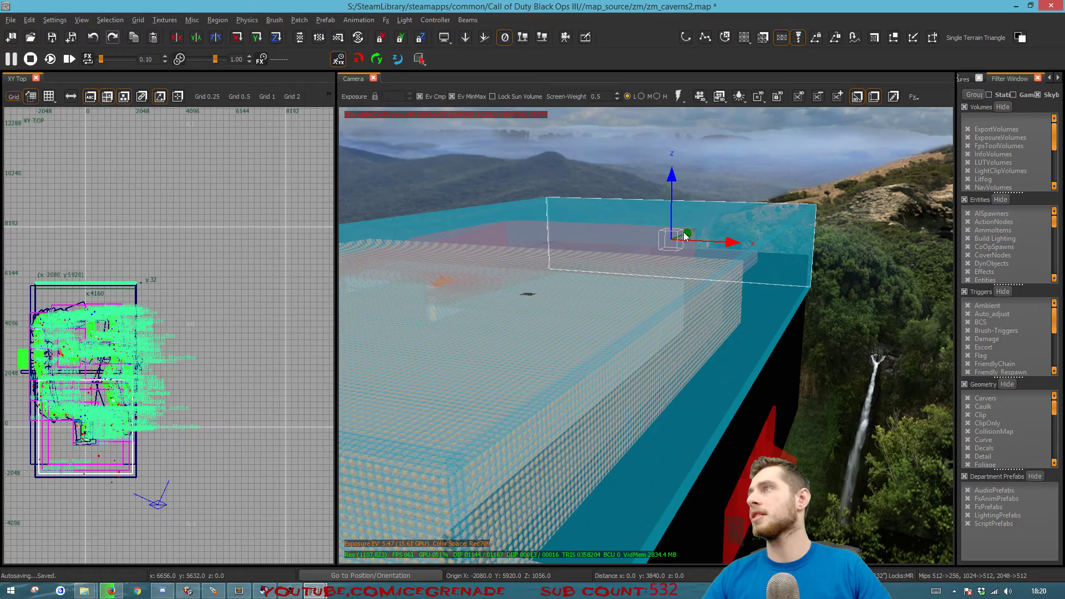
{"action": "key", "text": "Escape"}
{"action": "key", "text": "ctrl+z"}
Select the skybox side walls and extend them downward 1792 units in the front view, below the lower caverns.
{"action": "right_click_drag", "start_coordinate": [727, 334], "coordinate": [611, 319]}
{"action": "left_click", "coordinate": [731, 351], "text": "shift"}
{"action": "left_click", "coordinate": [591, 377], "text": "shift"}
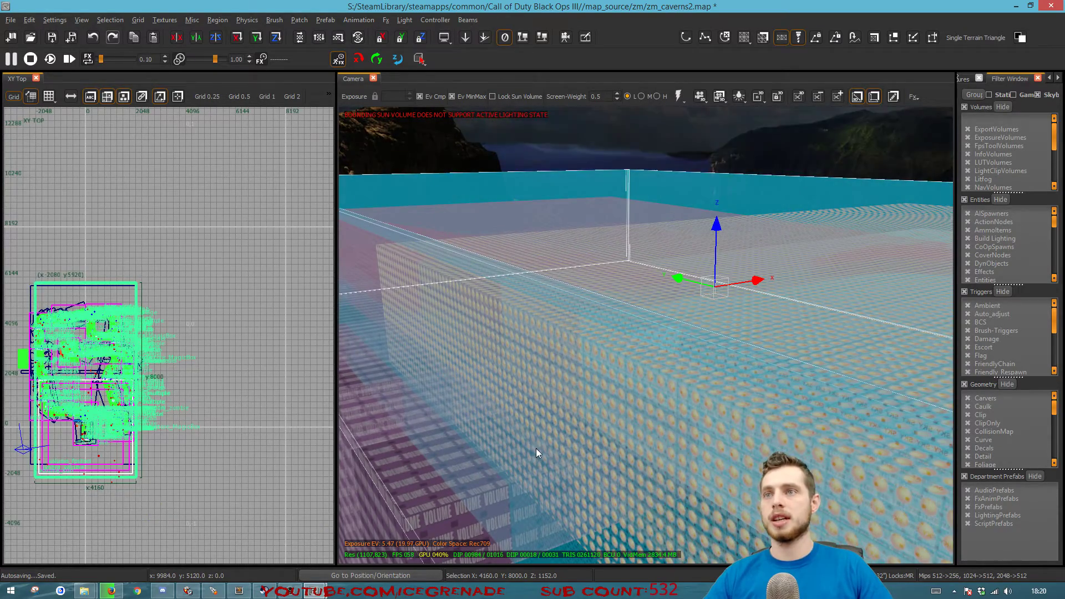
{"action": "key", "text": "ctrl+Tab"}
{"action": "left_click_drag", "start_coordinate": [225, 380], "coordinate": [224, 406]}
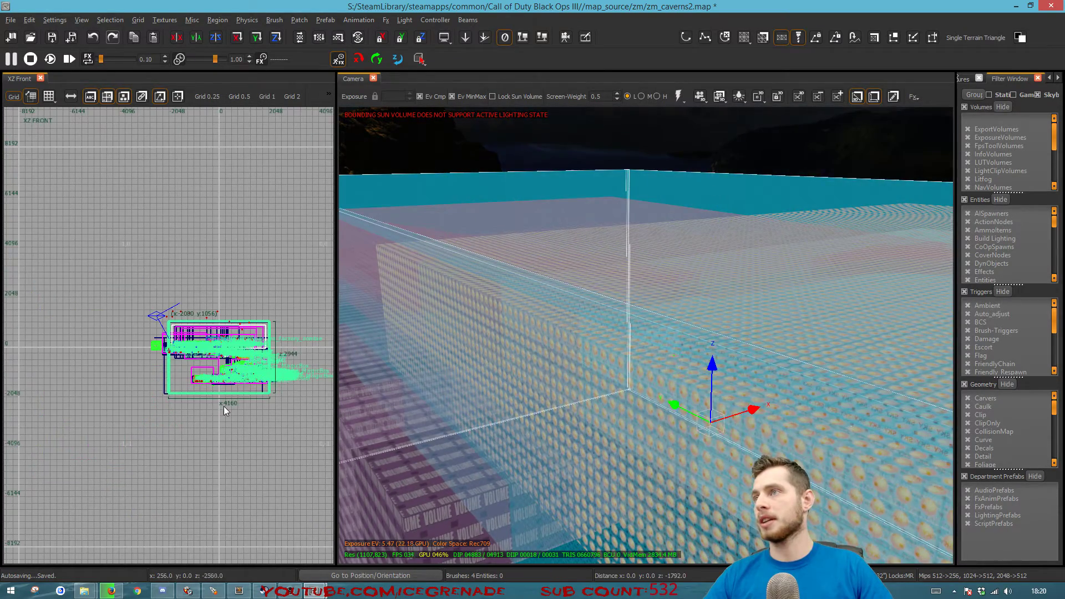
Hide the extended walls, lower the skybox floor 1792 units to z -1856, and unhide the walls.
{"action": "mouse_move", "coordinate": [651, 392]}
{"action": "right_mouse_down"}
{"action": "mouse_move", "coordinate": [661, 395]}
{"action": "mouse_move", "coordinate": [656, 380]}
{"action": "mouse_move", "coordinate": [638, 392]}
{"action": "right_mouse_up"}
{"action": "key", "text": "h"}
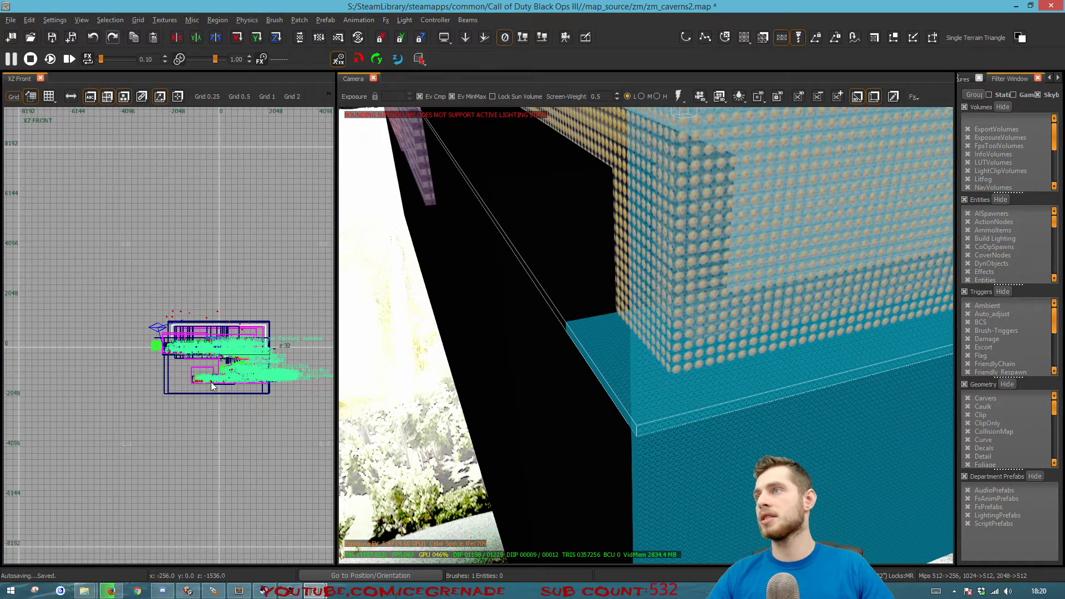
{"action": "right_click_drag", "start_coordinate": [593, 360], "coordinate": [591, 369]}
{"action": "left_click_drag", "start_coordinate": [637, 320], "coordinate": [623, 493]}
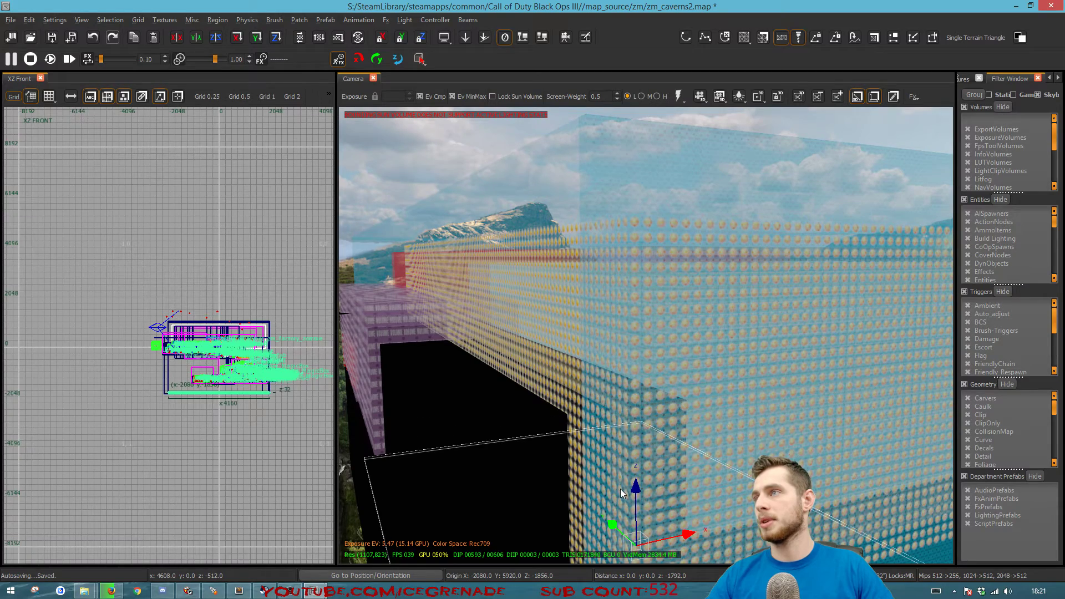
{"action": "key", "text": "Escape"}
{"action": "key", "text": "shift+h"}
Temporarily hide the large outer brushes around the caverns to check the geometry inside, and unhide them.
{"action": "mouse_move", "coordinate": [565, 415]}
{"action": "right_mouse_down"}
{"action": "mouse_move", "coordinate": [494, 411]}
{"action": "mouse_move", "coordinate": [623, 367]}
{"action": "right_mouse_up"}
{"action": "left_click", "coordinate": [623, 367], "text": "shift"}
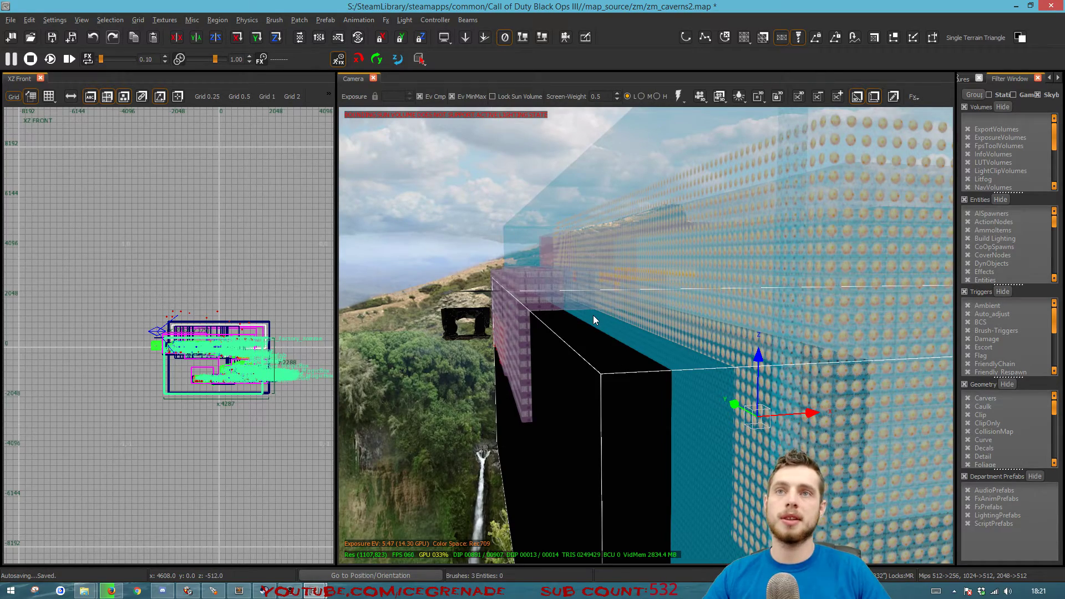
{"action": "key", "text": "h"}
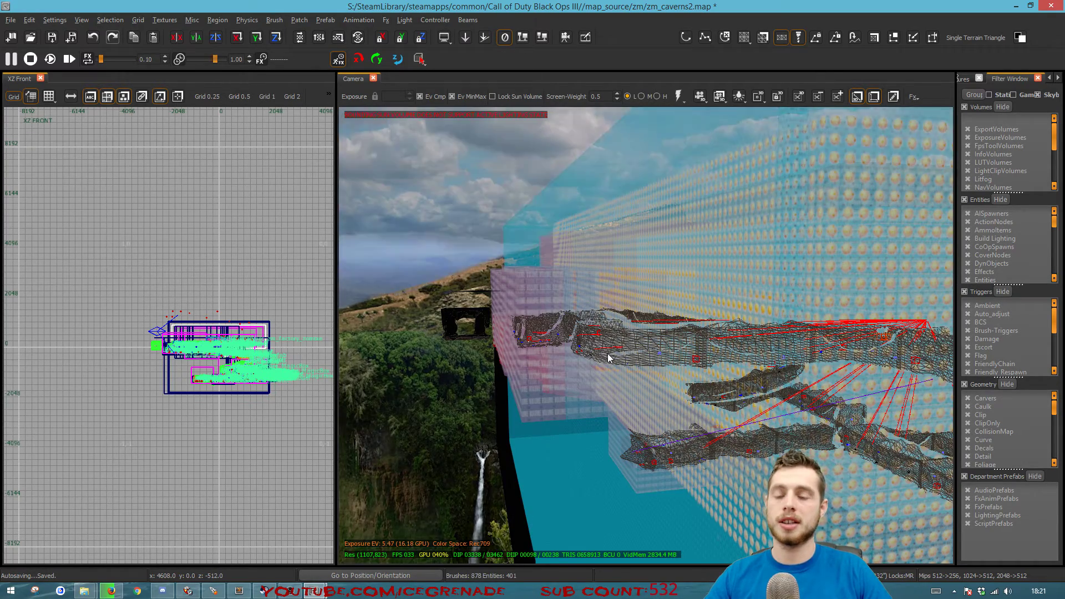
{"action": "key", "text": "shift+h"}
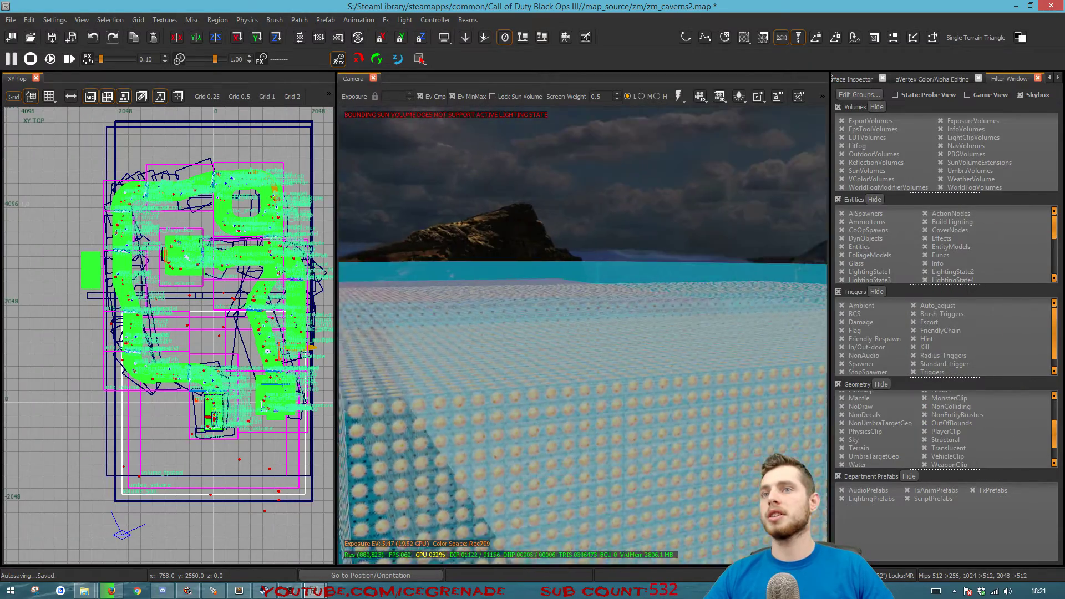
Select the sun volume and stretch it along Y in the top view to y 5760.
{"action": "right_click_drag", "start_coordinate": [582, 335], "coordinate": [466, 336]}
{"action": "mouse_move", "coordinate": [545, 474]}
{"action": "right_mouse_down"}
{"action": "mouse_move", "coordinate": [588, 474]}
{"action": "mouse_move", "coordinate": [544, 474]}
{"action": "right_mouse_up"}
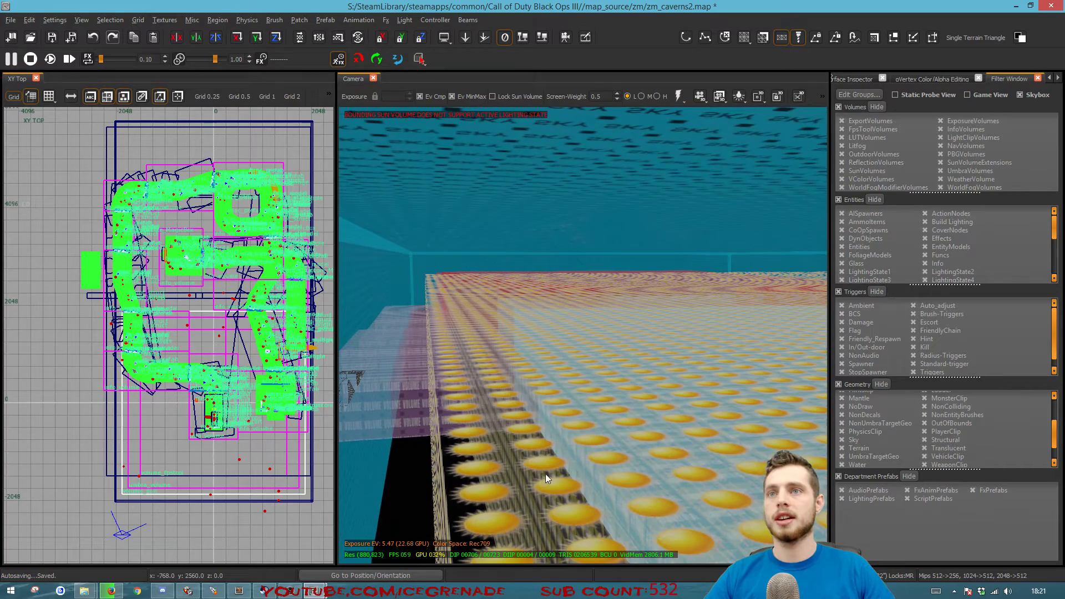
{"action": "left_click", "coordinate": [541, 425], "text": "shift"}
{"action": "scroll", "coordinate": [121, 340], "scroll_direction": "down", "scroll_amount": 4}
{"action": "scroll", "coordinate": [161, 343], "scroll_direction": "up", "scroll_amount": 5}
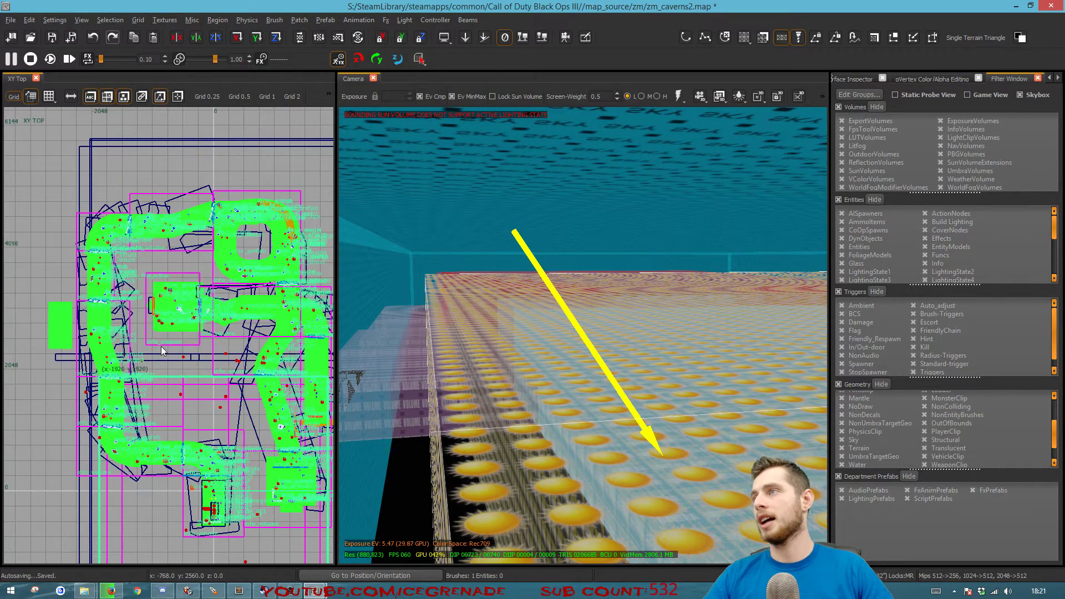
{"action": "scroll", "coordinate": [164, 348], "scroll_direction": "down", "scroll_amount": 2}
{"action": "mouse_move", "coordinate": [164, 347]}
{"action": "left_mouse_down"}
{"action": "mouse_move", "coordinate": [157, 202]}
{"action": "mouse_move", "coordinate": [143, 216]}
{"action": "left_mouse_up"}
{"action": "scroll", "coordinate": [150, 212], "scroll_direction": "up", "scroll_amount": 2}
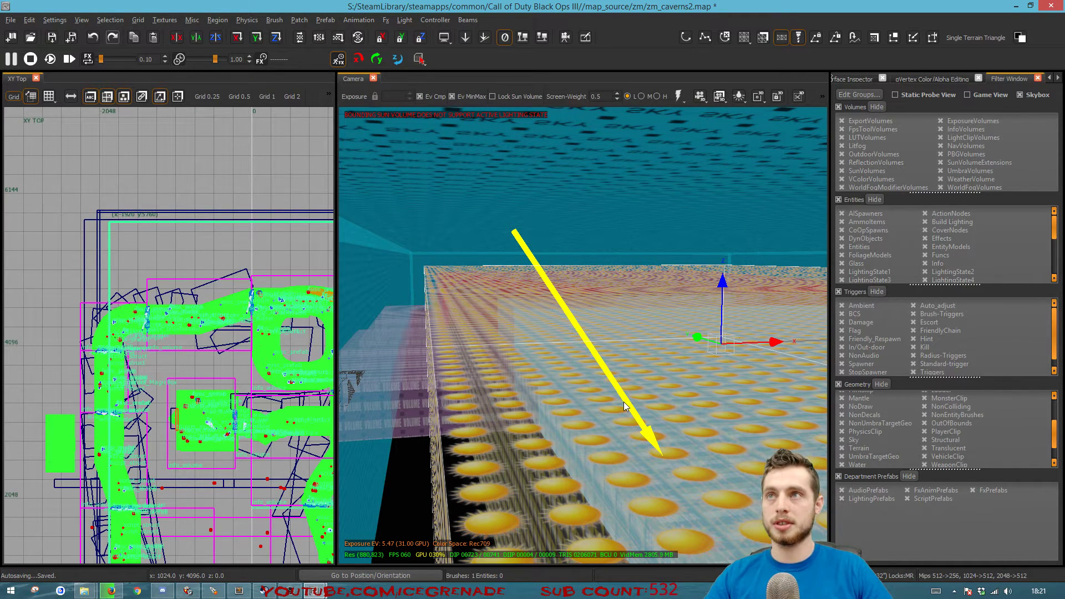
Select the next volume nested inside the sun volume and stretch it along Y to y 5632.
{"action": "key", "text": "Escape"}
{"action": "left_click", "coordinate": [547, 468], "text": "shift"}
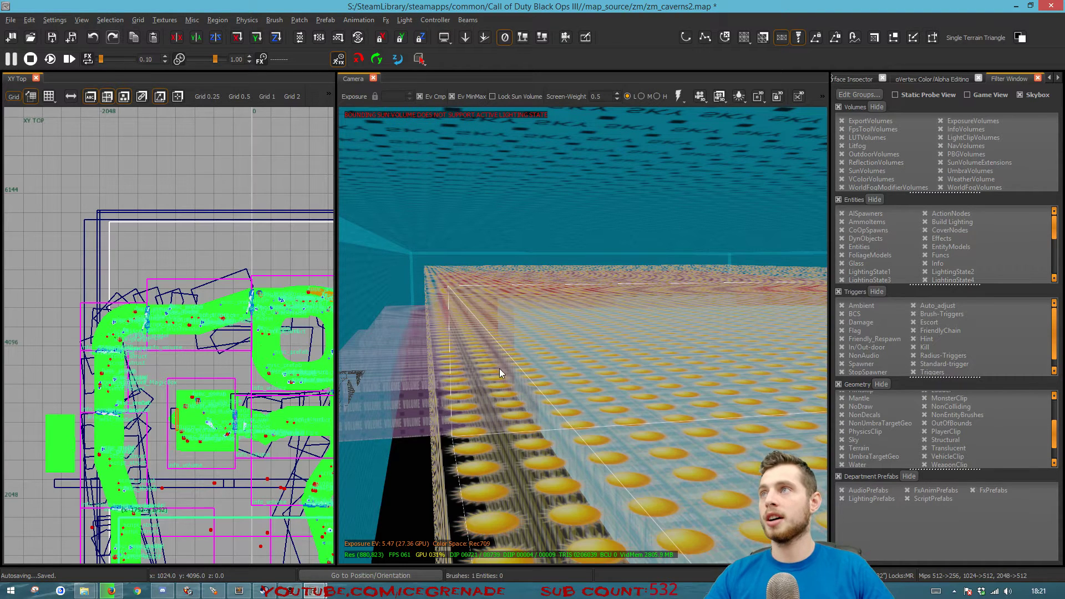
{"action": "mouse_move", "coordinate": [222, 483]}
{"action": "left_mouse_down"}
{"action": "mouse_move", "coordinate": [207, 221]}
{"action": "mouse_move", "coordinate": [153, 245]}
{"action": "left_mouse_up"}
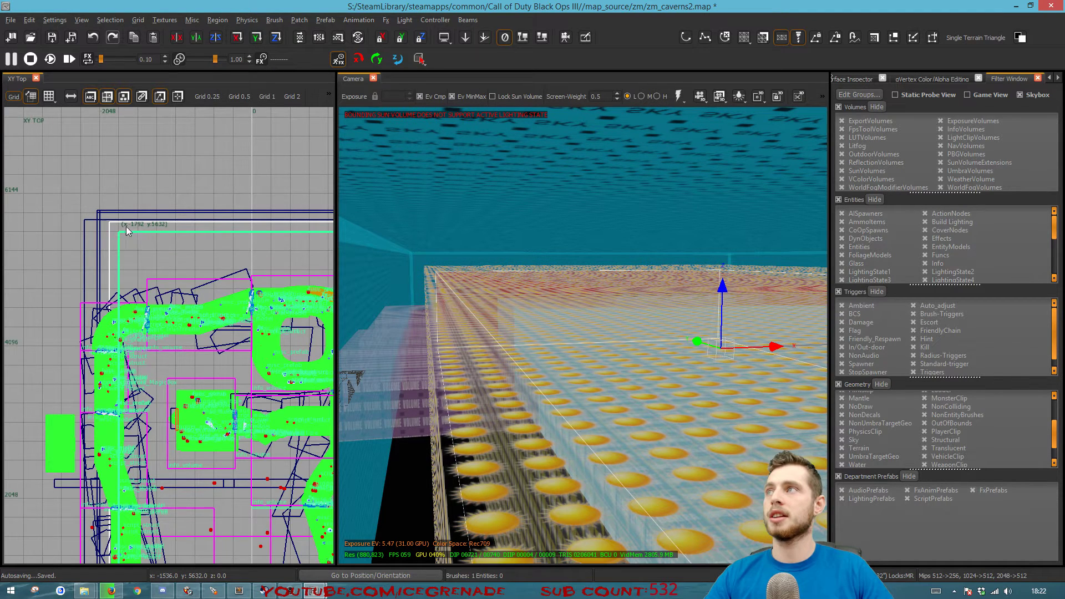
{"action": "scroll", "coordinate": [125, 228], "scroll_direction": "up", "scroll_amount": 2}
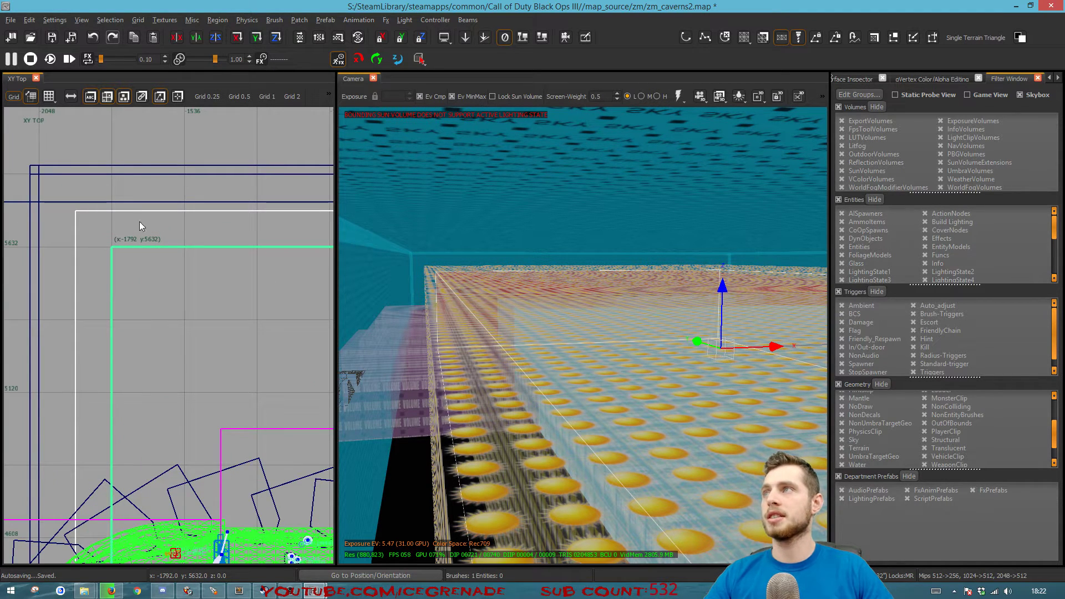
Hide the outer volumes to select the innermost nested one, unhide them, and stretch the innermost volume along Y to y 5376.
{"action": "left_click", "coordinate": [501, 378]}
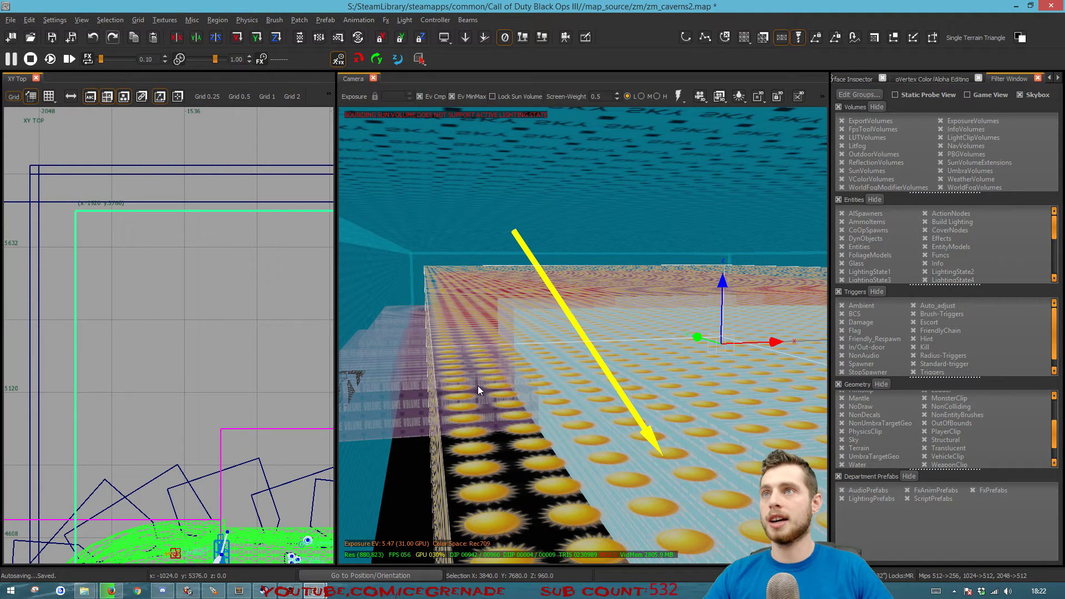
{"action": "key", "text": "h"}
{"action": "scroll", "coordinate": [158, 343], "scroll_direction": "down", "scroll_amount": 6}
{"action": "left_click", "coordinate": [566, 379], "text": "shift"}
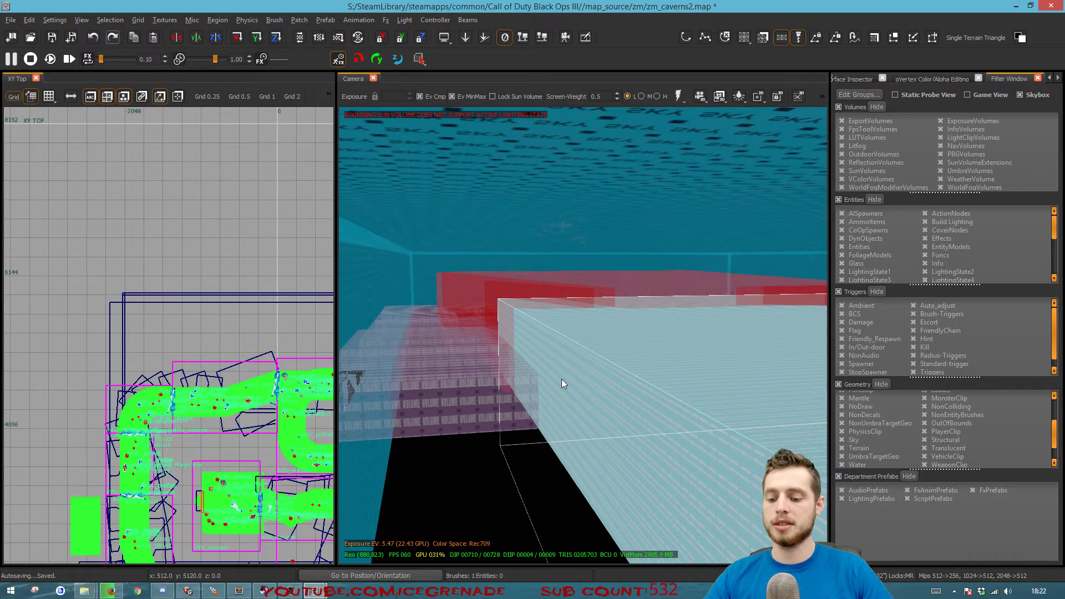
{"action": "key", "text": "ctrl+z"}
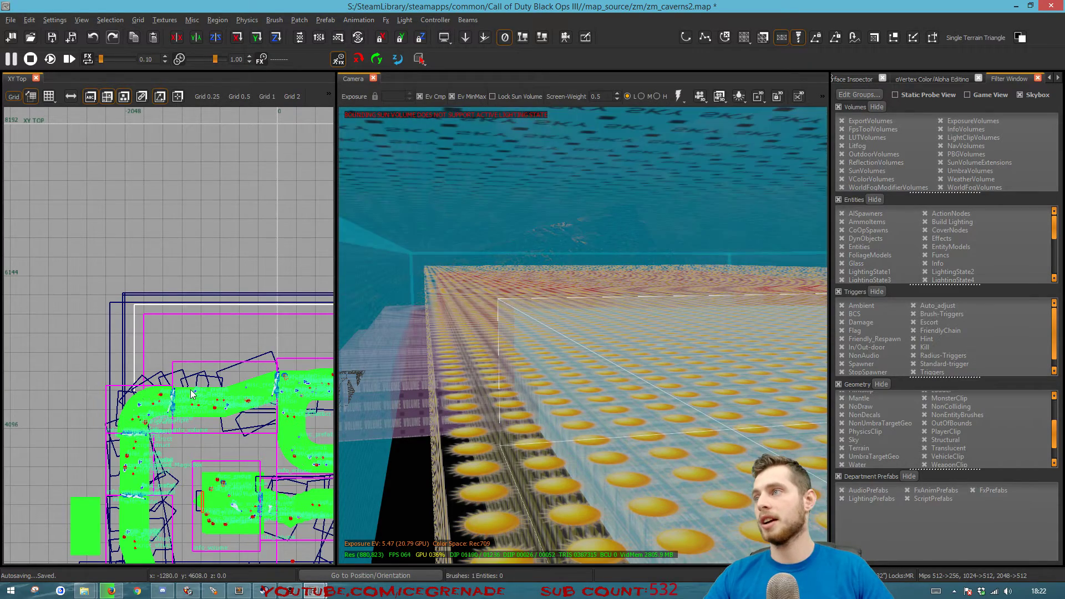
{"action": "scroll", "coordinate": [190, 390], "scroll_direction": "down", "scroll_amount": 1}
{"action": "right_click_drag", "start_coordinate": [190, 390], "coordinate": [172, 350]}
{"action": "left_click_drag", "start_coordinate": [205, 511], "coordinate": [194, 268]}
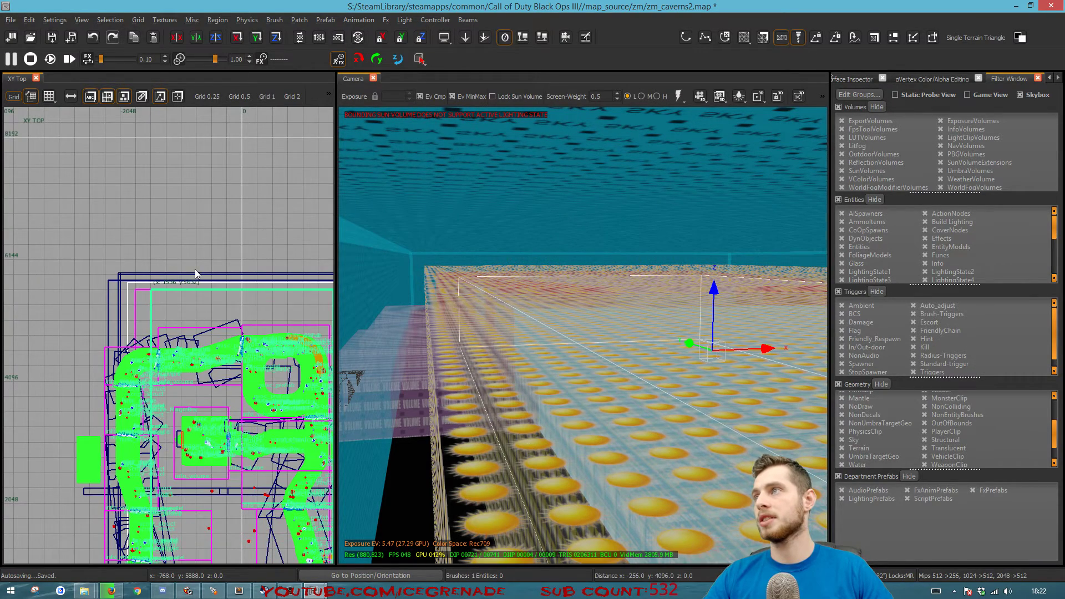
{"action": "scroll", "coordinate": [196, 255], "scroll_direction": "down", "scroll_amount": 1}
{"action": "scroll", "coordinate": [176, 298], "scroll_direction": "up", "scroll_amount": 4}
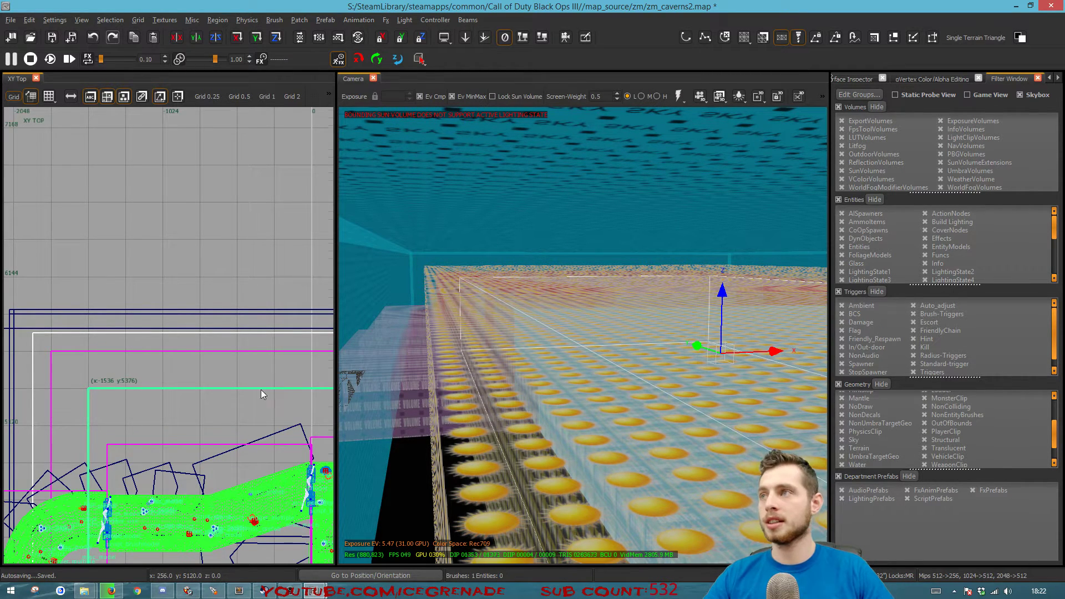
{"action": "scroll", "coordinate": [284, 397], "scroll_direction": "down", "scroll_amount": 2}
Hide the three stretched volumes one after another to expose the zone volumes and caverns beneath.
{"action": "key", "text": "h"}
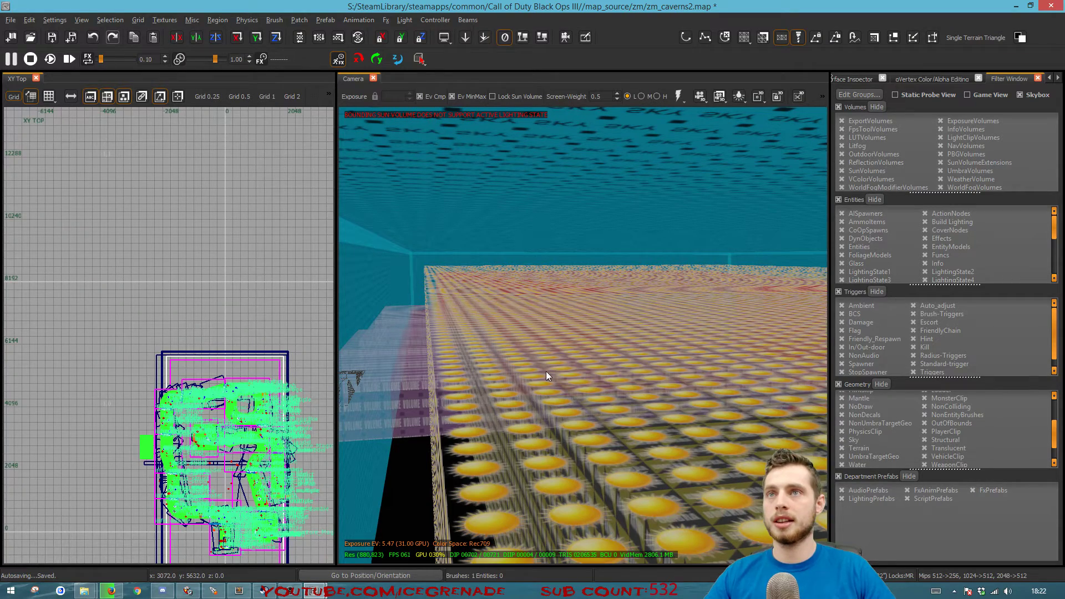
{"action": "left_click", "coordinate": [523, 386], "text": "shift"}
{"action": "key", "text": "h"}
{"action": "left_click", "coordinate": [532, 392], "text": "shift"}
{"action": "key", "text": "h"}
Select the start_zone player volume and add a target key with the value start_zone_spawners.
{"action": "mouse_move", "coordinate": [533, 392]}
{"action": "right_mouse_down"}
{"action": "mouse_move", "coordinate": [582, 392]}
{"action": "mouse_move", "coordinate": [544, 387]}
{"action": "mouse_move", "coordinate": [541, 463]}
{"action": "right_mouse_up"}
{"action": "left_click", "coordinate": [543, 387], "text": "shift"}
{"action": "key", "text": "n"}
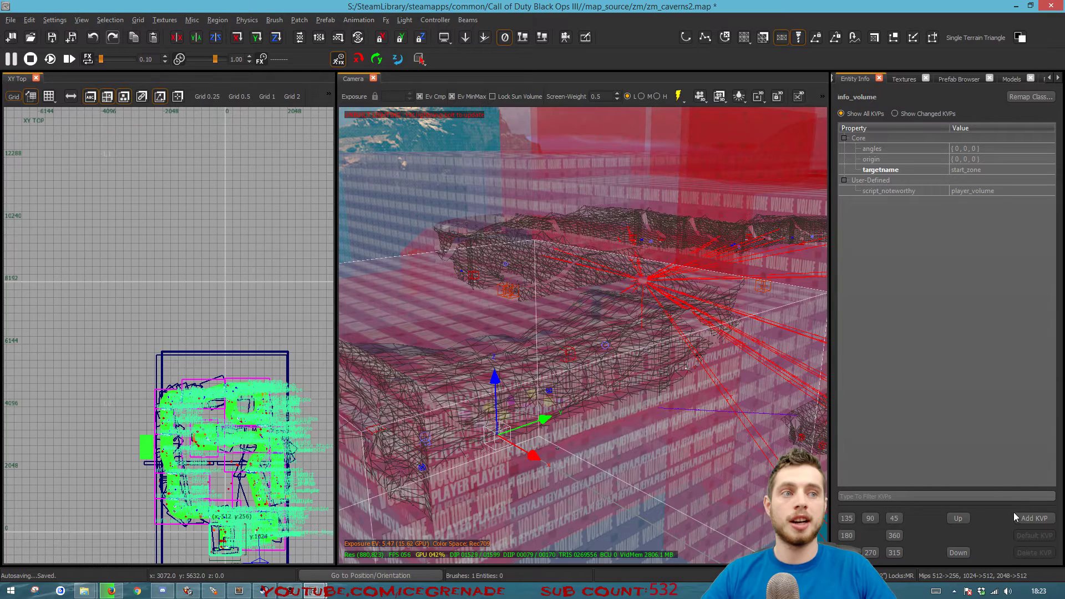
{"action": "left_click", "coordinate": [1032, 518]}
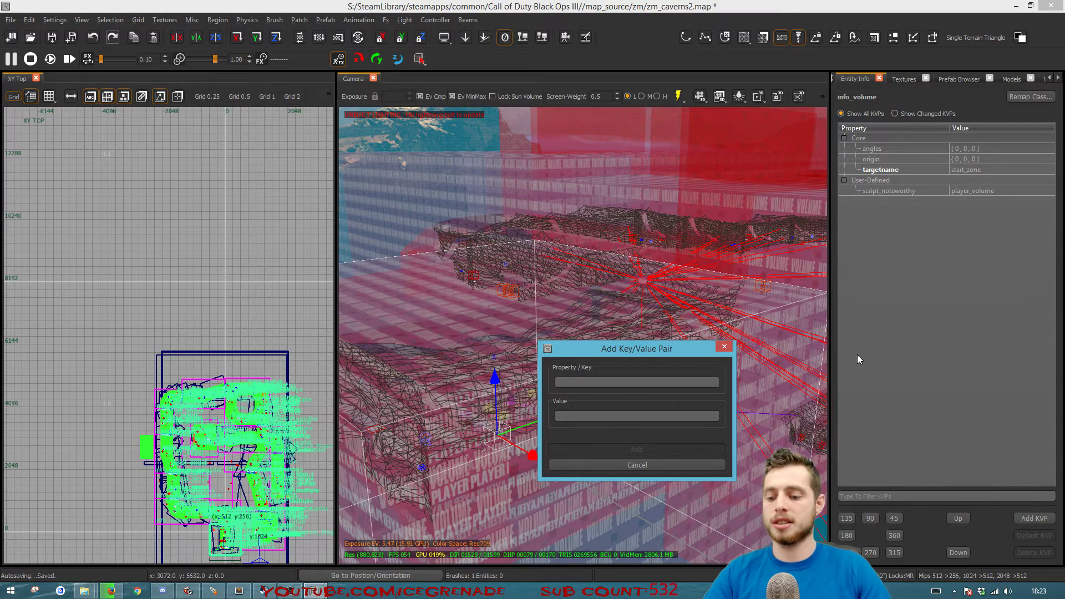
{"action": "type", "text": "target"}
{"action": "key", "text": "Tab"}
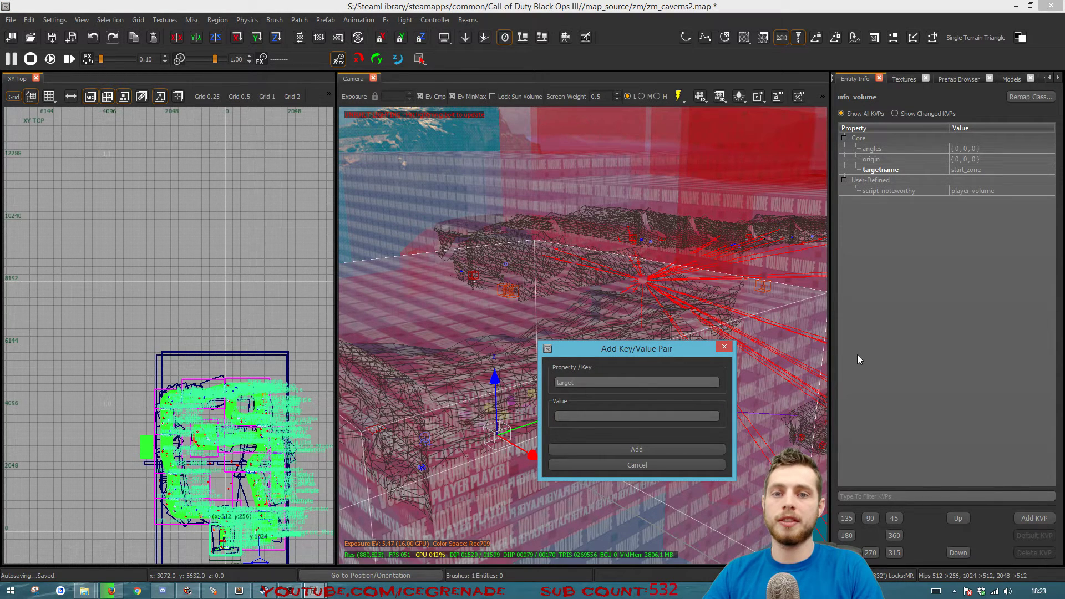
{"action": "type", "text": "start_zon"}
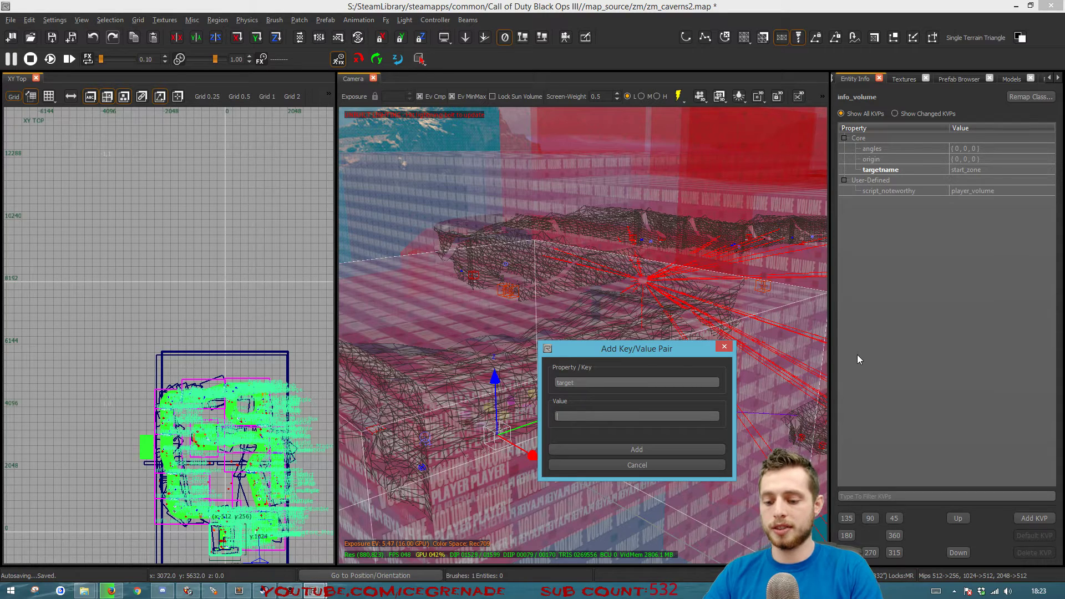
{"action": "type", "text": "e_spawnerts"}
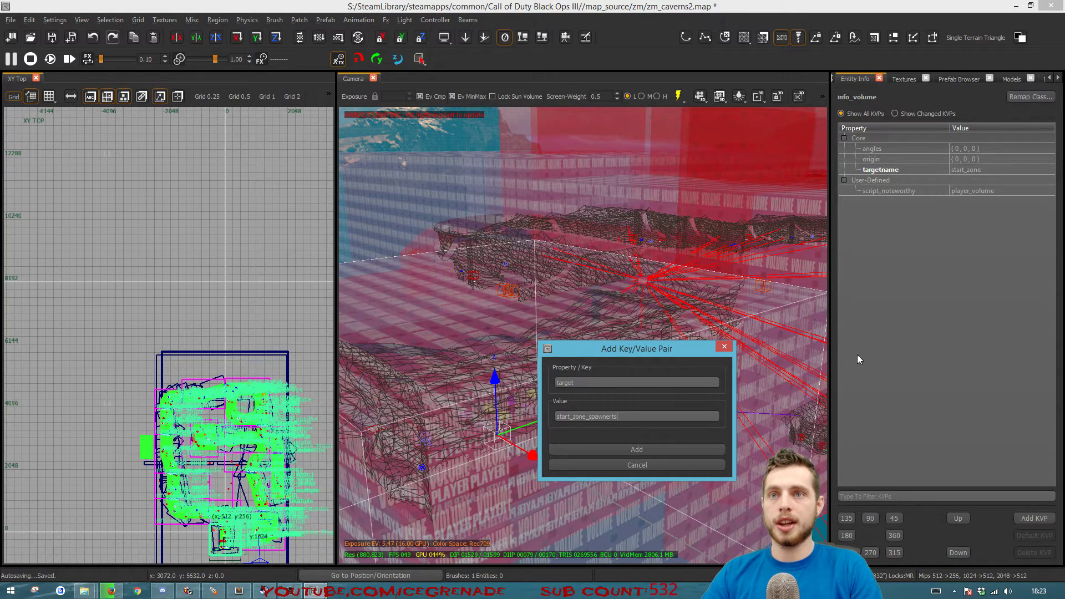
{"action": "key", "text": "BackSpace"}
{"action": "key", "text": "BackSpace"}
{"action": "type", "text": "spawners"}
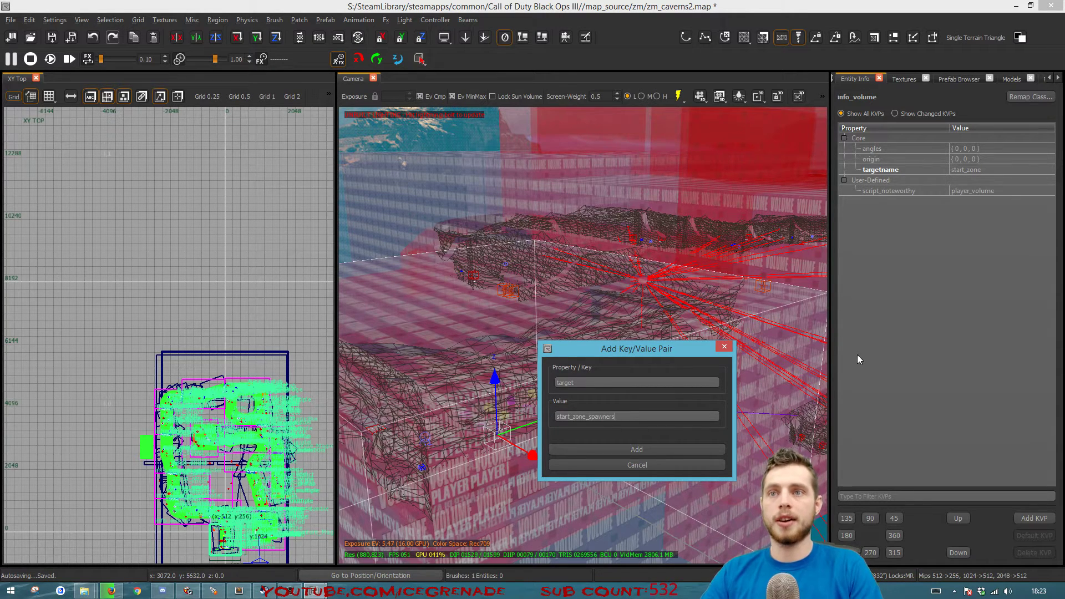
{"action": "key", "text": "Return"}
{"action": "right_click_drag", "start_coordinate": [630, 375], "coordinate": [630, 491], "text": "ctrl"}
{"action": "right_click_drag", "start_coordinate": [630, 399], "coordinate": [613, 465]}
{"action": "key", "text": "Escape"}
{"action": "left_click", "coordinate": [736, 315]}
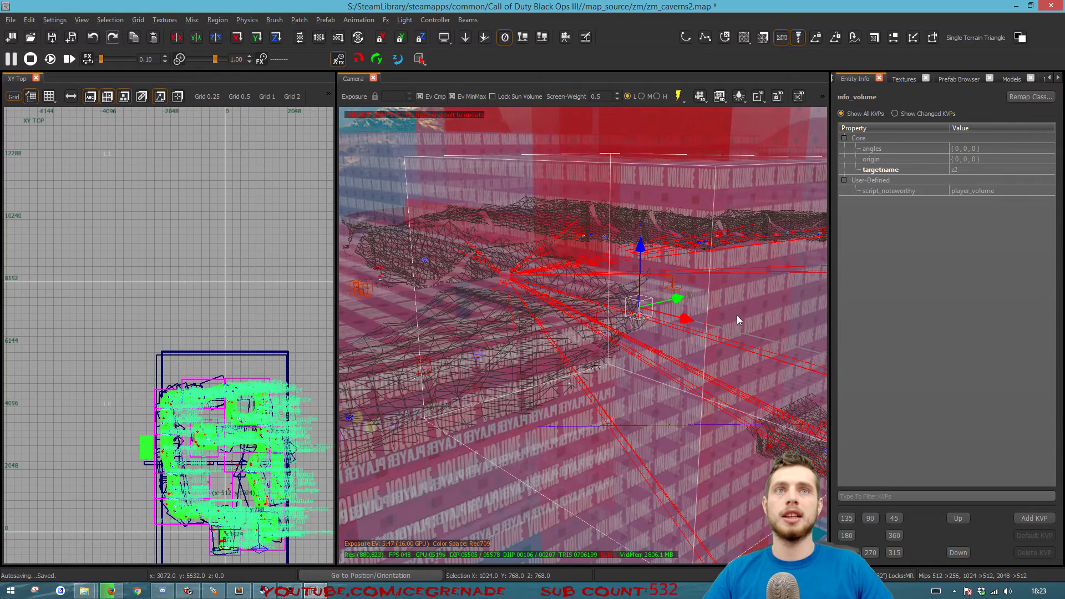
{"action": "left_click", "coordinate": [1029, 519]}
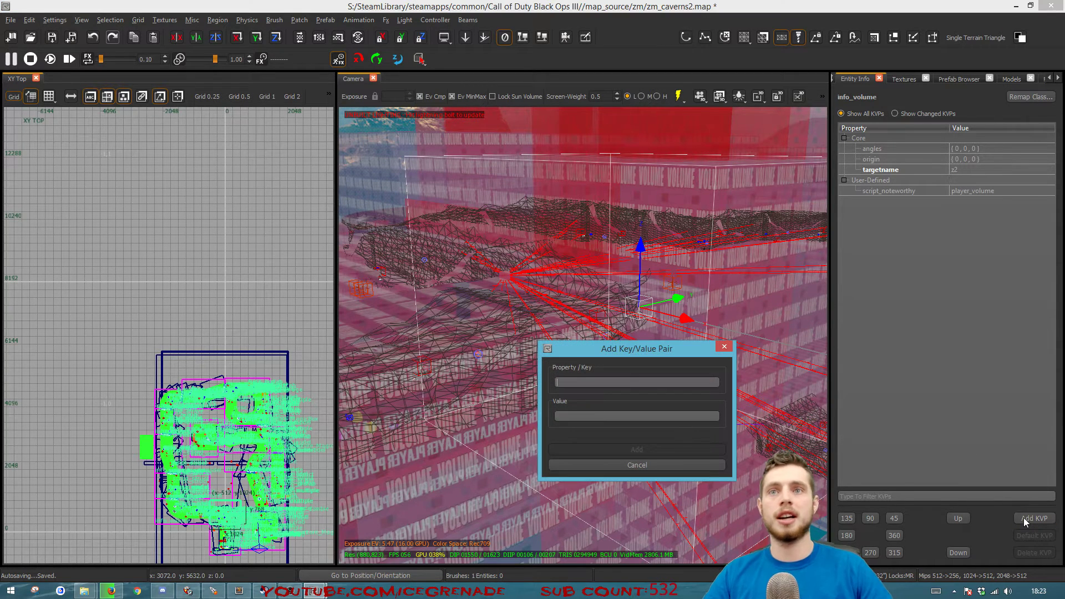
{"action": "type", "text": "t"}
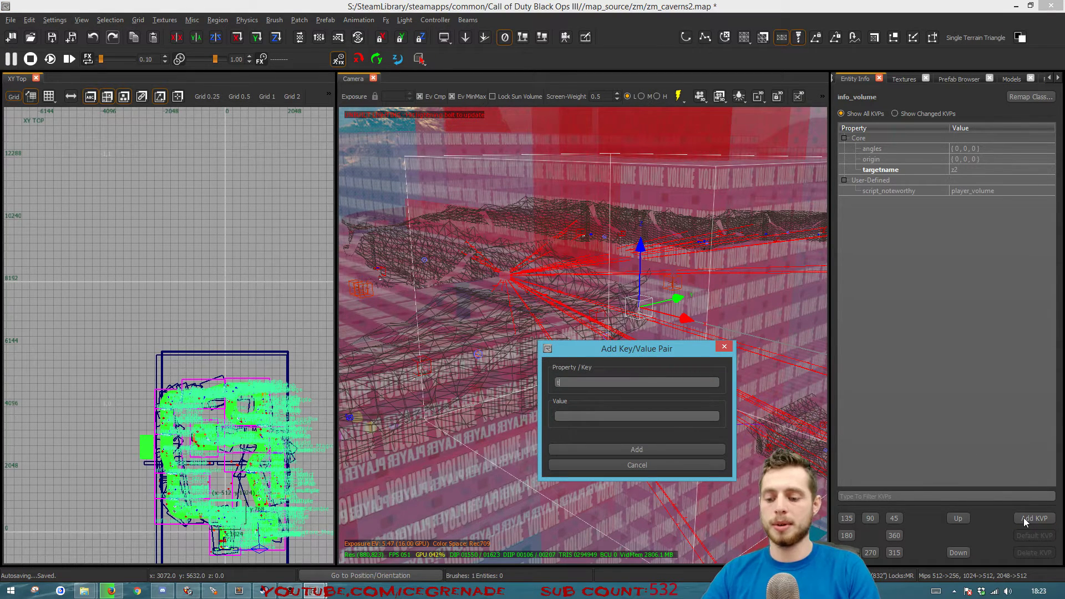
{"action": "type", "text": "arget"}
{"action": "key", "text": "Escape"}
{"action": "key", "text": "Escape"}
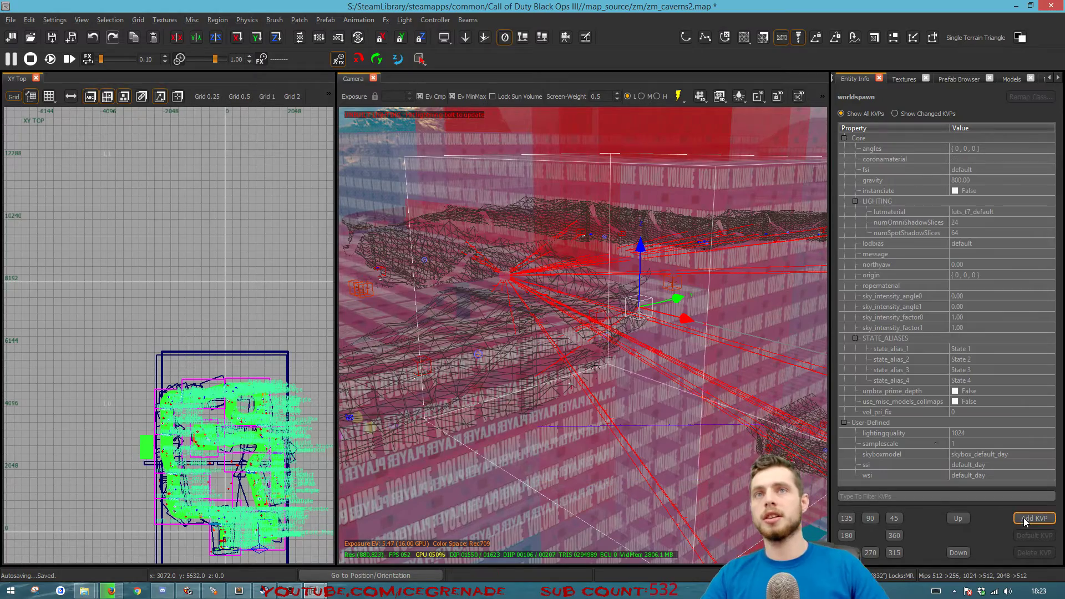
Add a target key with the value door2 to the 1000-cost zombie_debris trigger near the barrel.
{"action": "right_click_drag", "start_coordinate": [635, 404], "coordinate": [608, 383]}
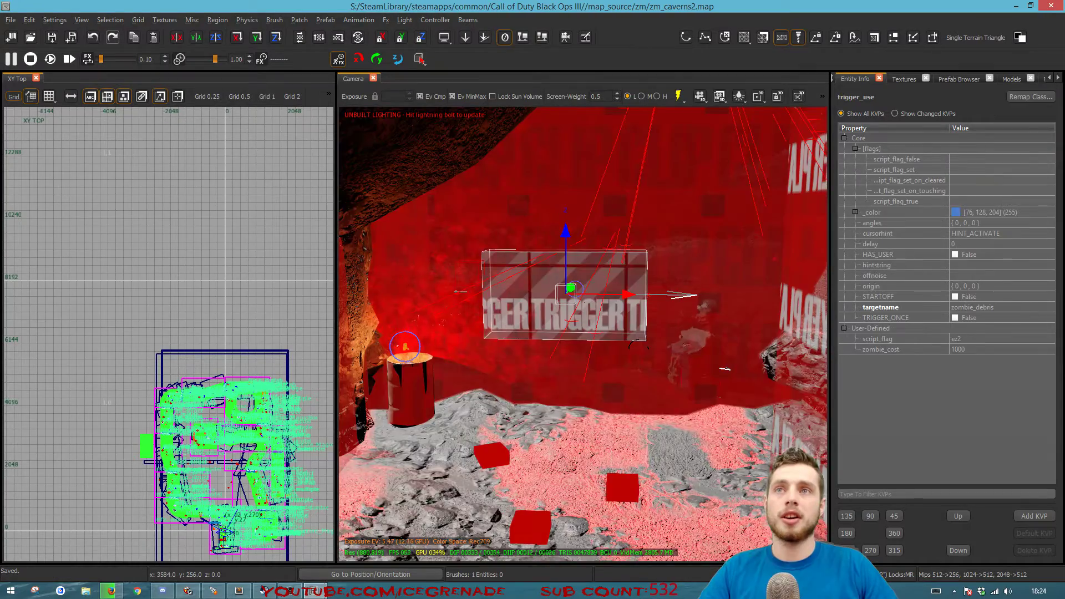
{"action": "mouse_move", "coordinate": [583, 333]}
{"action": "right_mouse_down"}
{"action": "mouse_move", "coordinate": [577, 355]}
{"action": "mouse_move", "coordinate": [588, 332]}
{"action": "right_mouse_up"}
{"action": "right_click_drag", "start_coordinate": [591, 477], "coordinate": [611, 444]}
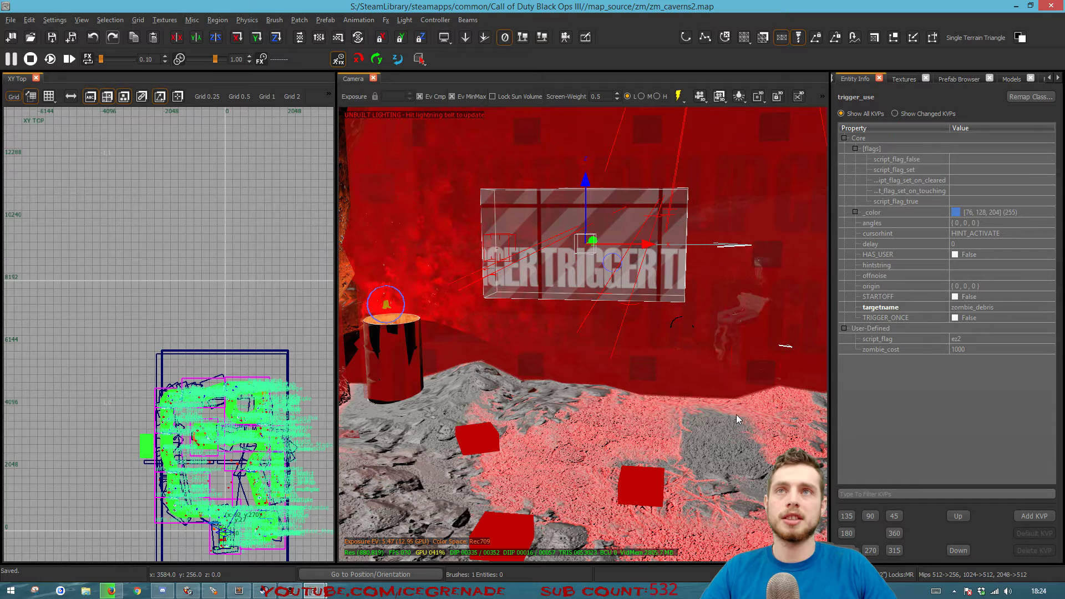
{"action": "left_click", "coordinate": [1033, 515]}
{"action": "type", "text": "target "}
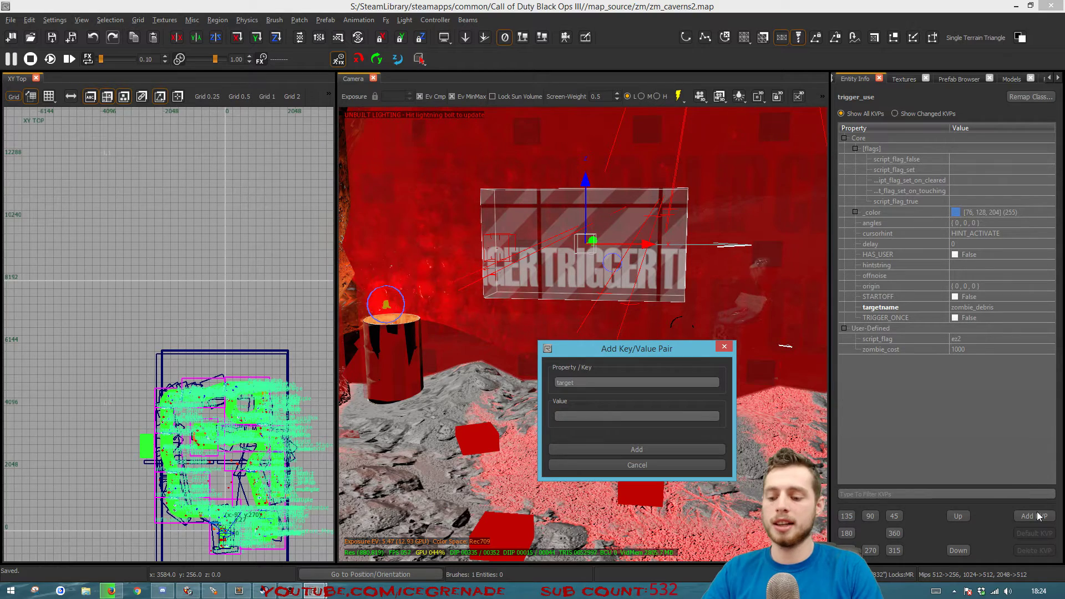
{"action": "type", "text": "d2"}
{"action": "key", "text": "Return"}
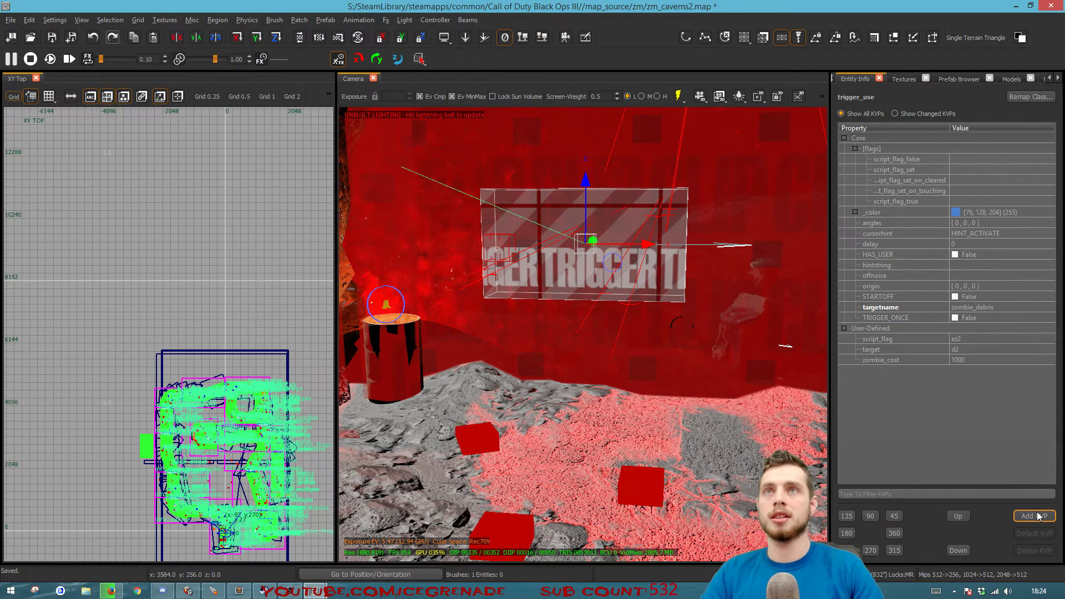
{"action": "key", "text": "Escape"}
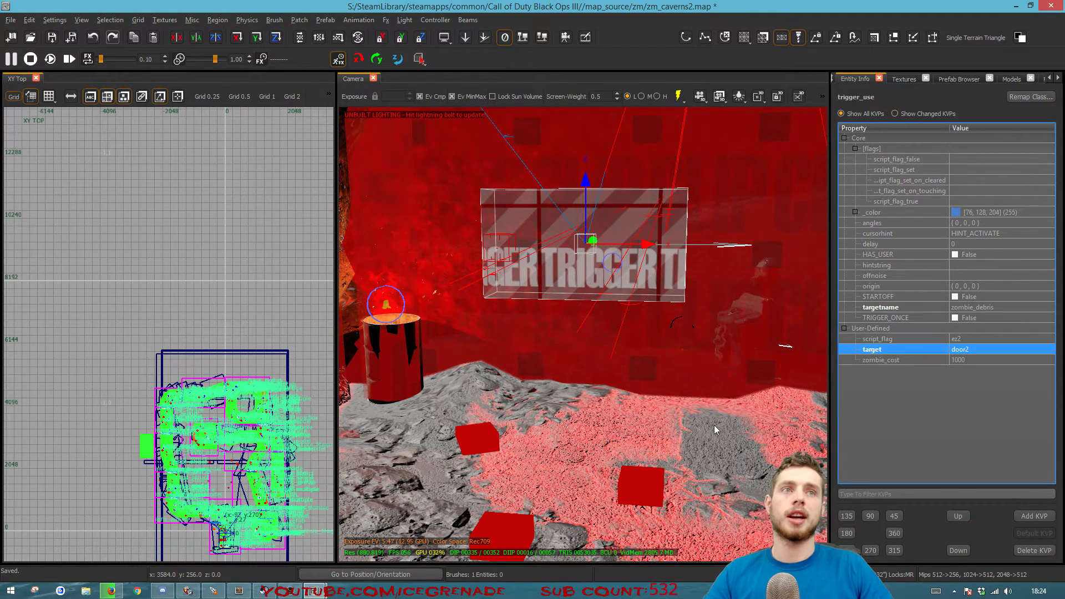
Add a key-value pair to the 3000-cost zombie_debris trigger between the two statues.
{"action": "left_click", "coordinate": [673, 329], "text": "shift"}
{"action": "key", "text": "Escape"}
{"action": "mouse_move", "coordinate": [673, 329]}
{"action": "right_mouse_down"}
{"action": "mouse_move", "coordinate": [532, 338]}
{"action": "mouse_move", "coordinate": [582, 333]}
{"action": "mouse_move", "coordinate": [627, 355]}
{"action": "mouse_move", "coordinate": [631, 382]}
{"action": "mouse_move", "coordinate": [598, 372]}
{"action": "right_mouse_up"}
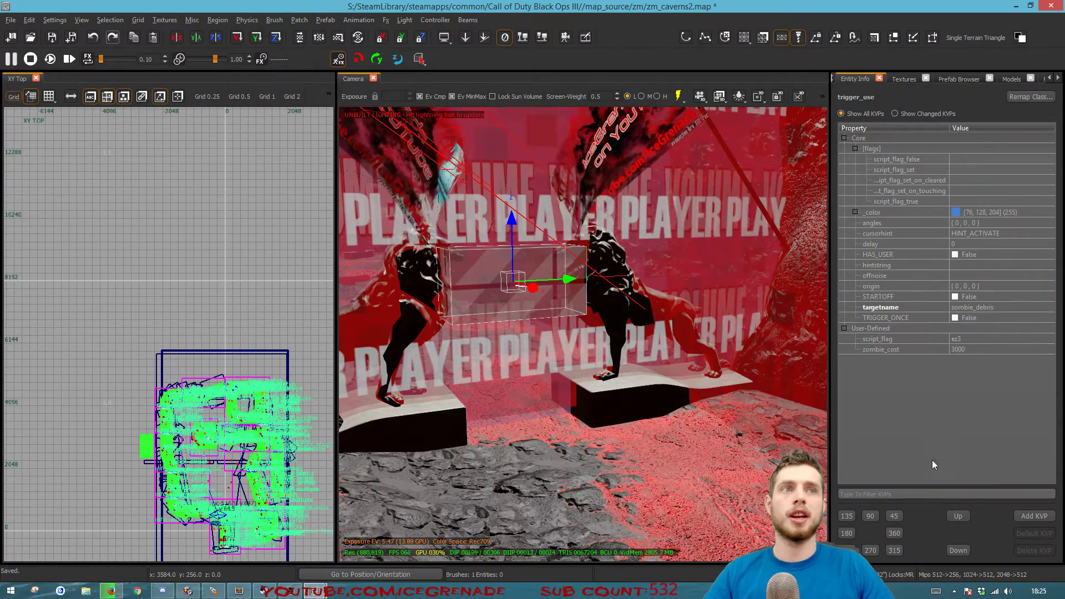
{"action": "left_click", "coordinate": [1019, 514]}
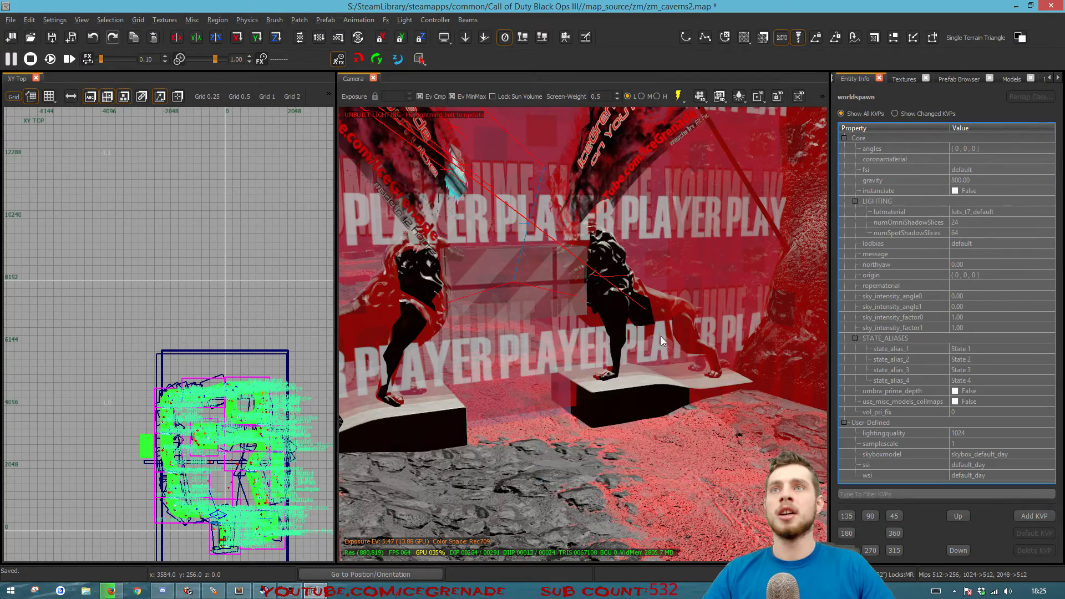
Select the sun volume and examine its ssi1 setting under Light State 1.
{"action": "mouse_move", "coordinate": [582, 332]}
{"action": "right_mouse_down"}
{"action": "mouse_move", "coordinate": [538, 344]}
{"action": "mouse_move", "coordinate": [599, 332]}
{"action": "right_mouse_up"}
{"action": "right_click_drag", "start_coordinate": [655, 355], "coordinate": [625, 364]}
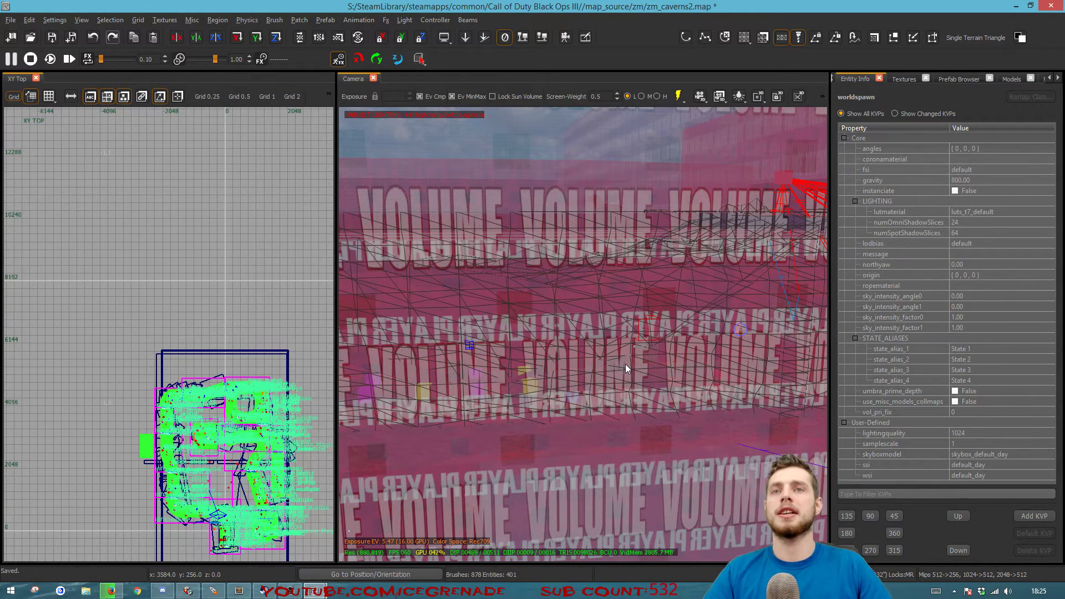
{"action": "right_click_drag", "start_coordinate": [630, 371], "coordinate": [630, 371]}
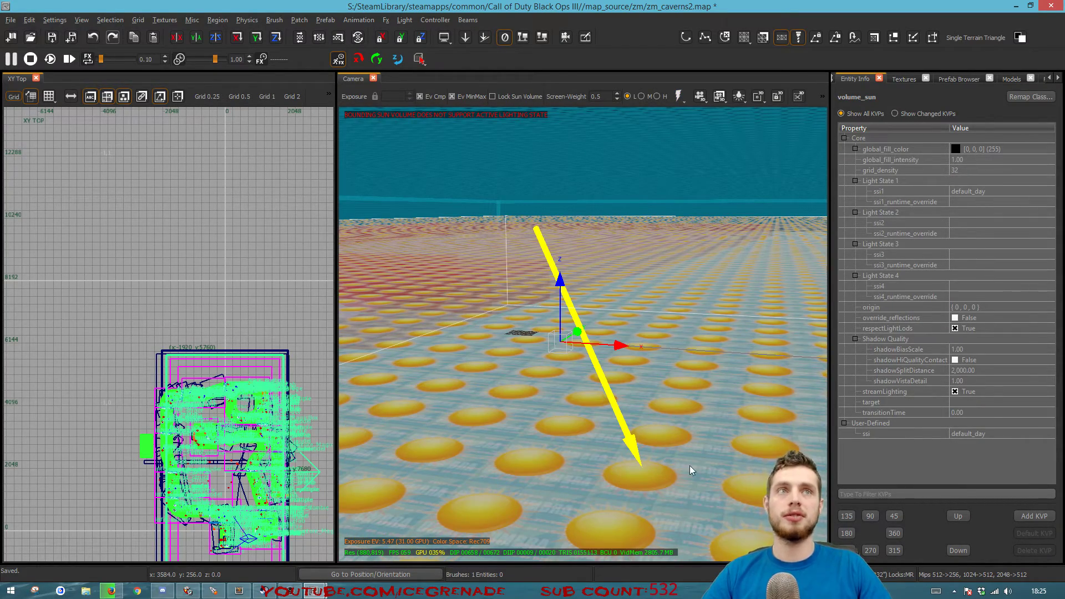
{"action": "left_click", "coordinate": [968, 191]}
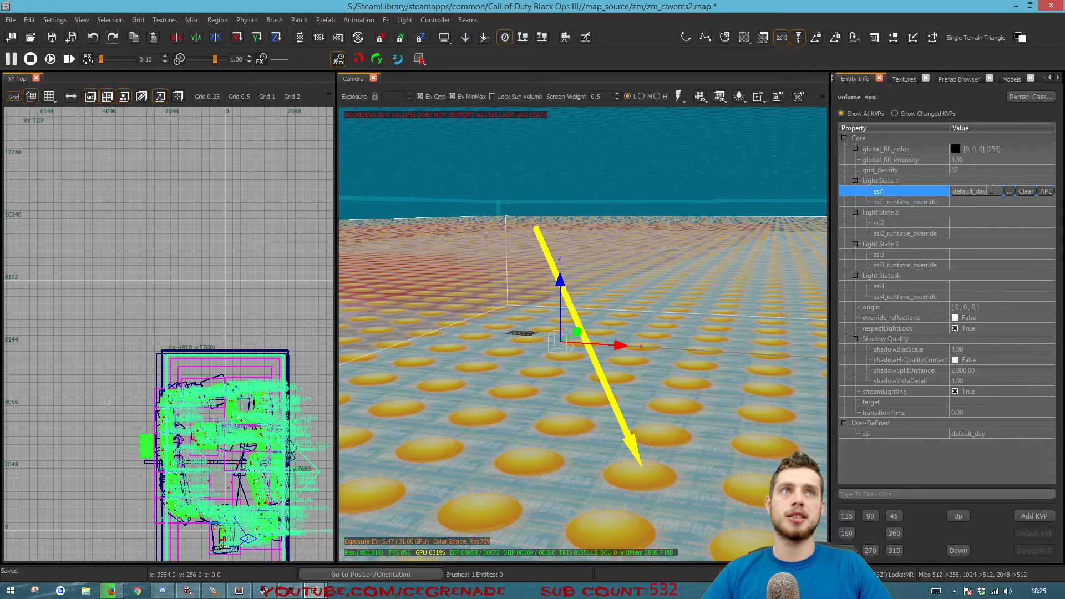
{"action": "double_click", "coordinate": [990, 190]}
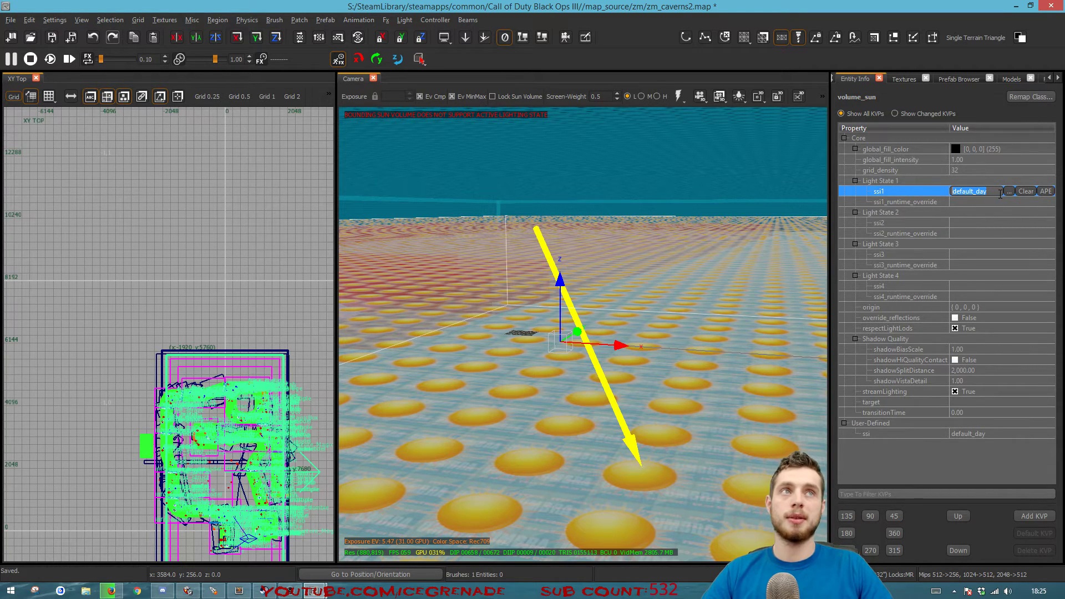
{"action": "right_click_drag", "start_coordinate": [601, 351], "coordinate": [616, 348], "text": "ctrl"}
{"action": "key", "text": "Escape"}
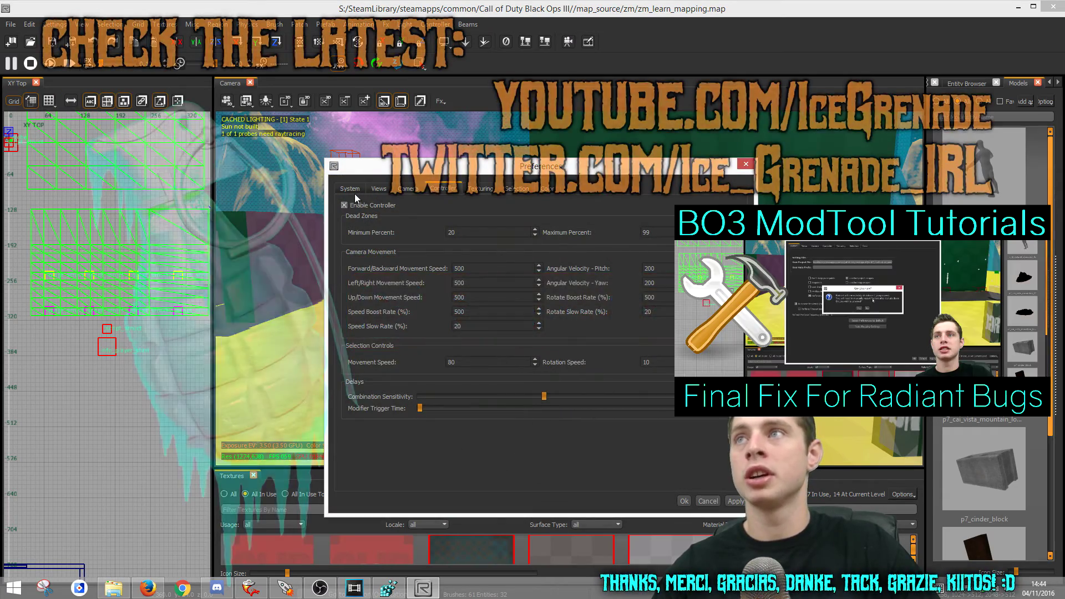
{"action": "left_click", "coordinate": [352, 190]}
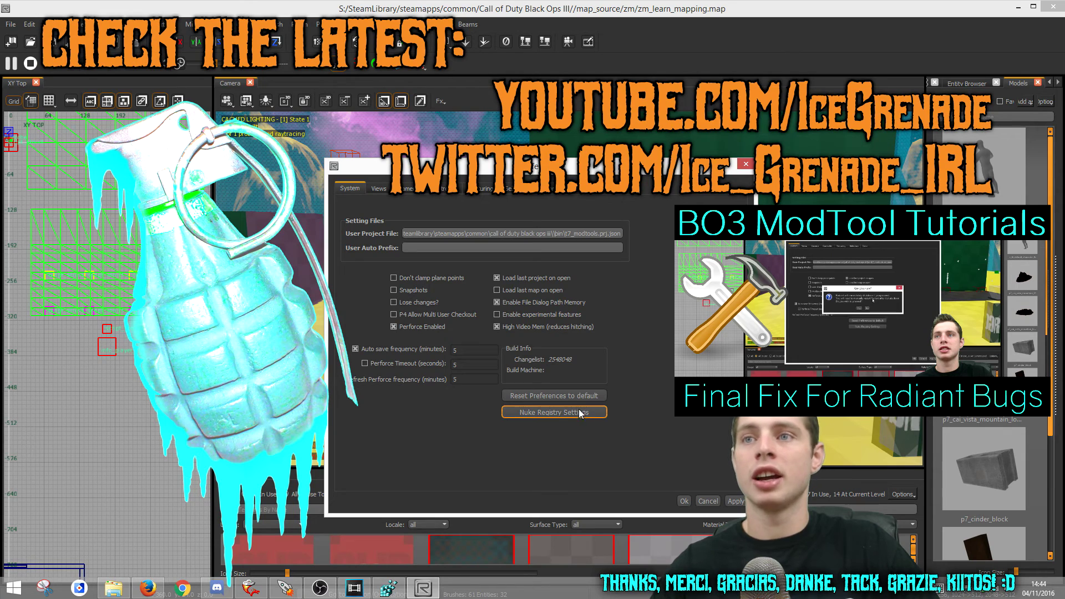